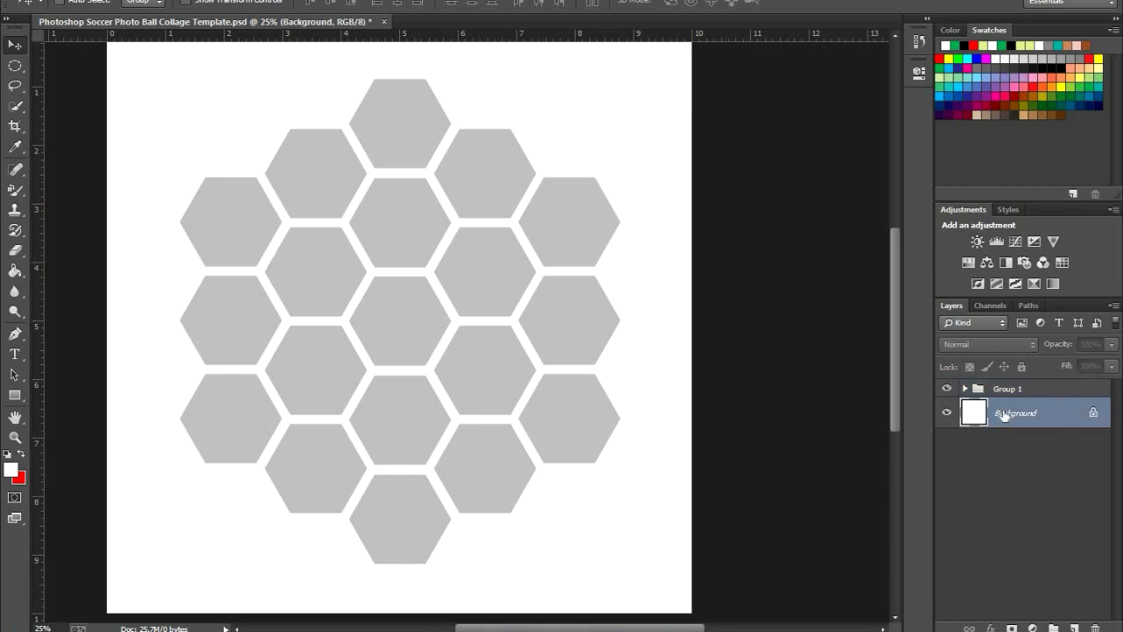
# - Select Group 1 and expand it to list its hexagon layers
pyautogui.click(989, 392)
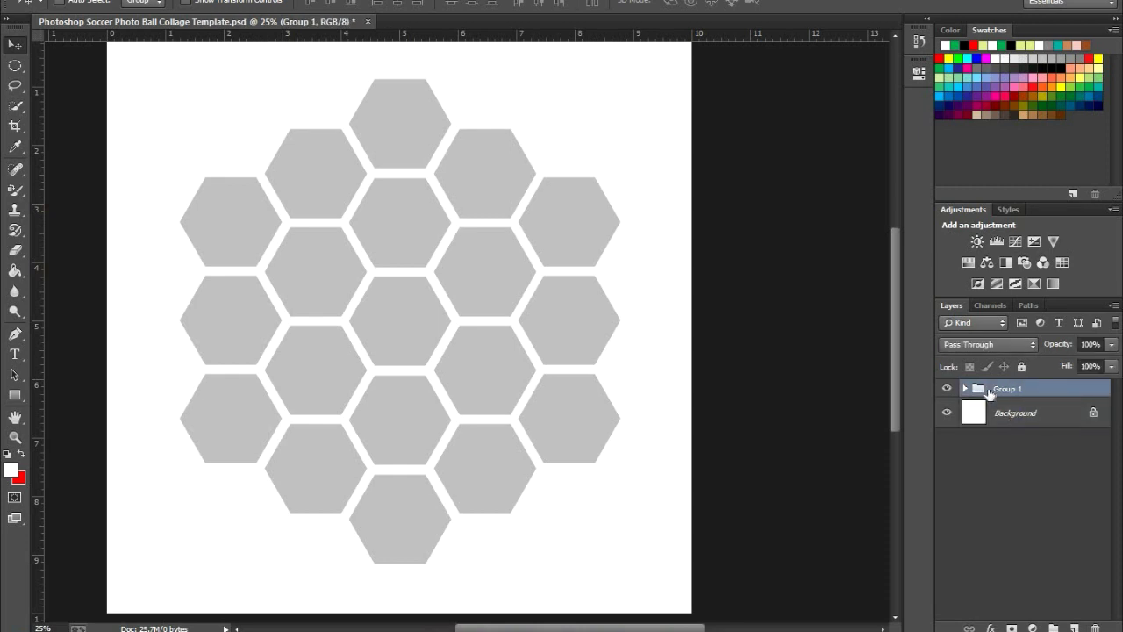
pyautogui.click(964, 389)
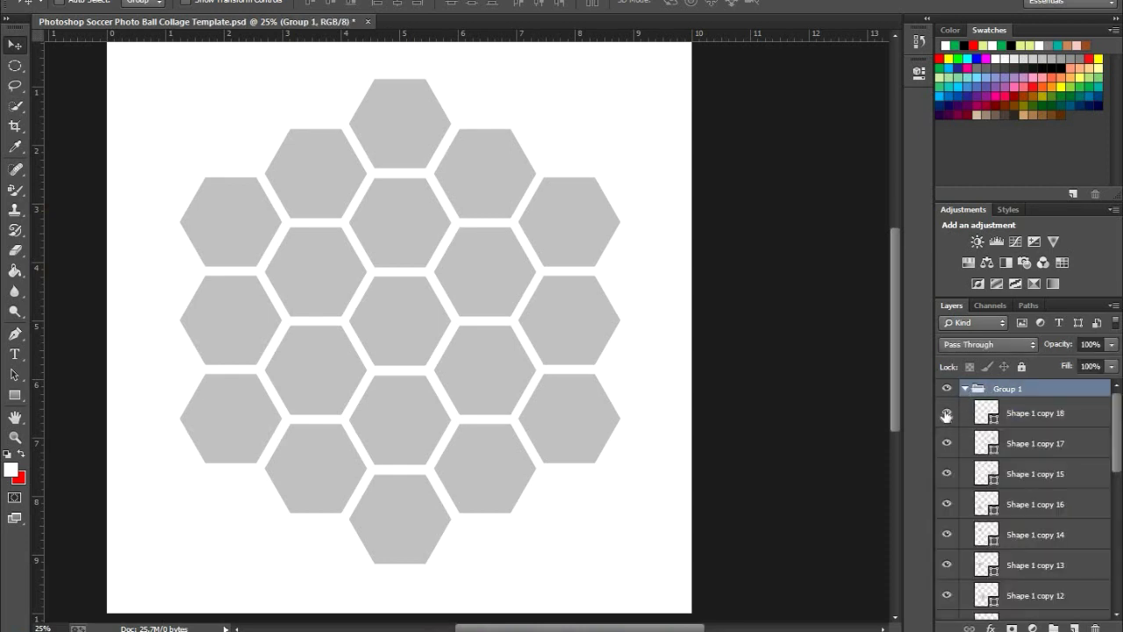
# - Hide the hexagon layers of Group 1 one by one, from Shape 1 copy 18 down to Shape 1 copy
pyautogui.click(945, 414)
pyautogui.click(947, 443)
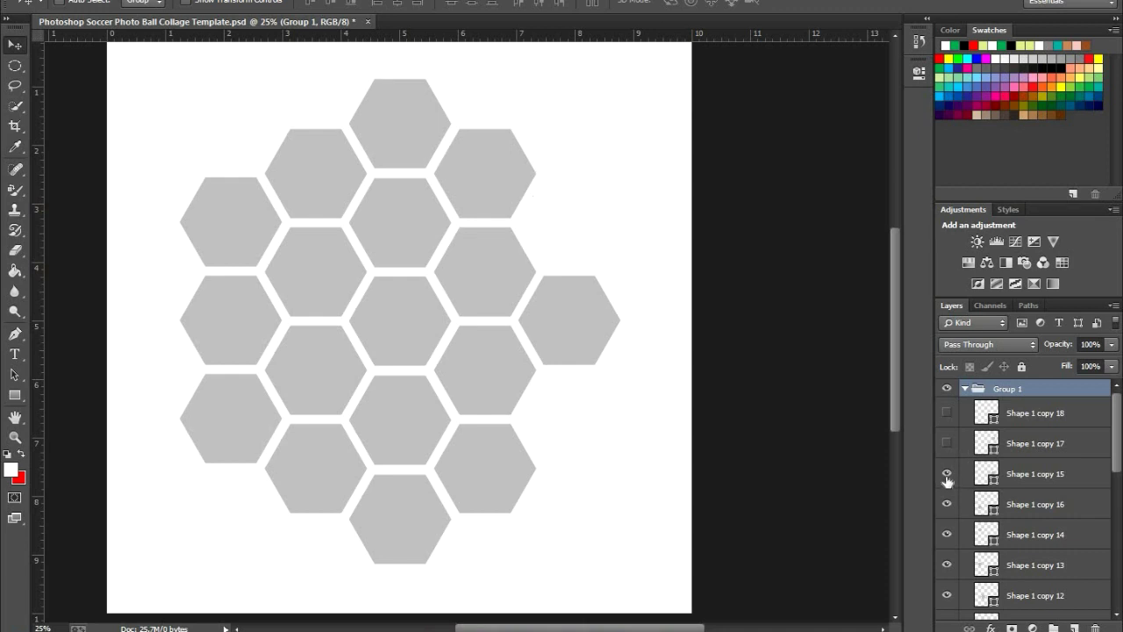
pyautogui.click(946, 473)
pyautogui.click(945, 506)
pyautogui.click(947, 534)
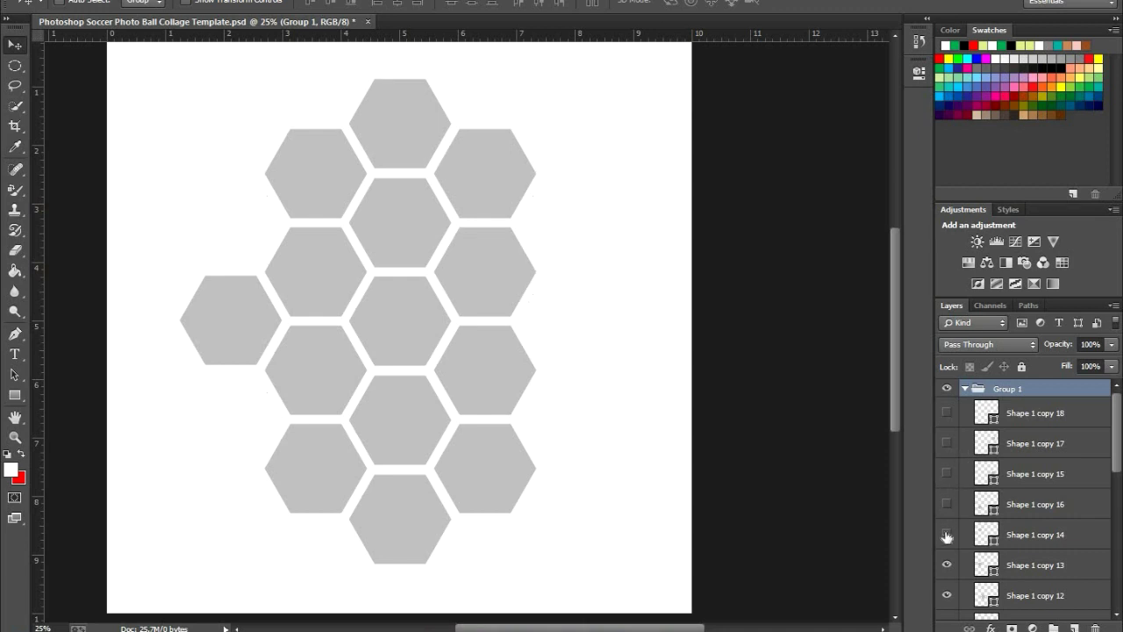
pyautogui.scroll(-2, 952, 503)
pyautogui.click(947, 493)
pyautogui.click(947, 523)
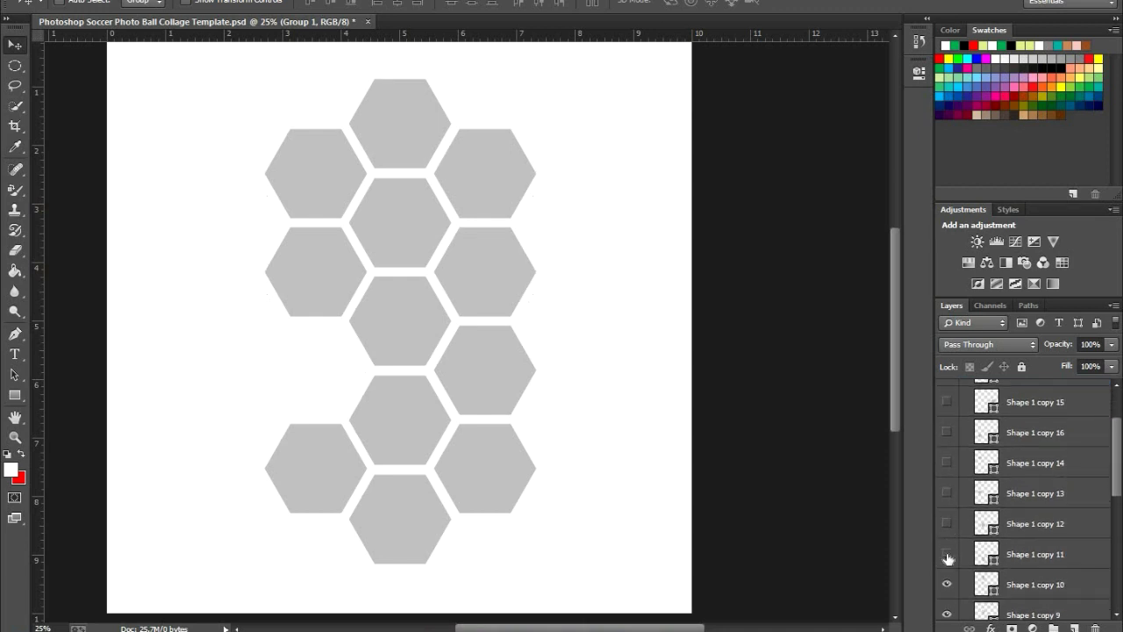
pyautogui.click(947, 554)
pyautogui.click(946, 584)
pyautogui.click(947, 614)
pyautogui.scroll(-3, 946, 562)
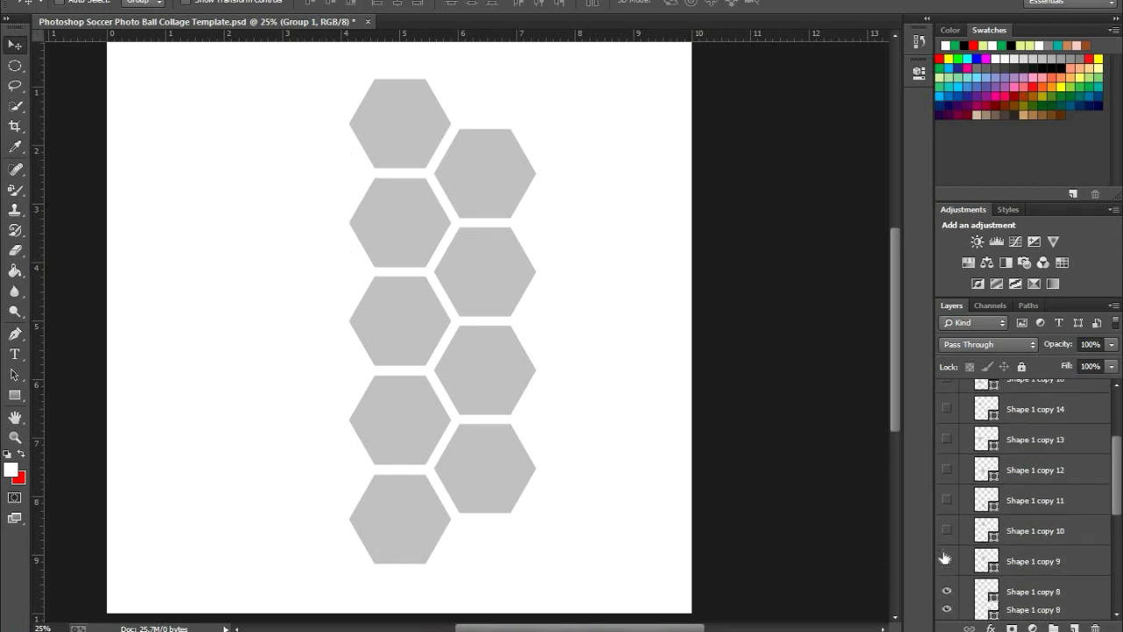
pyautogui.click(946, 519)
pyautogui.click(946, 550)
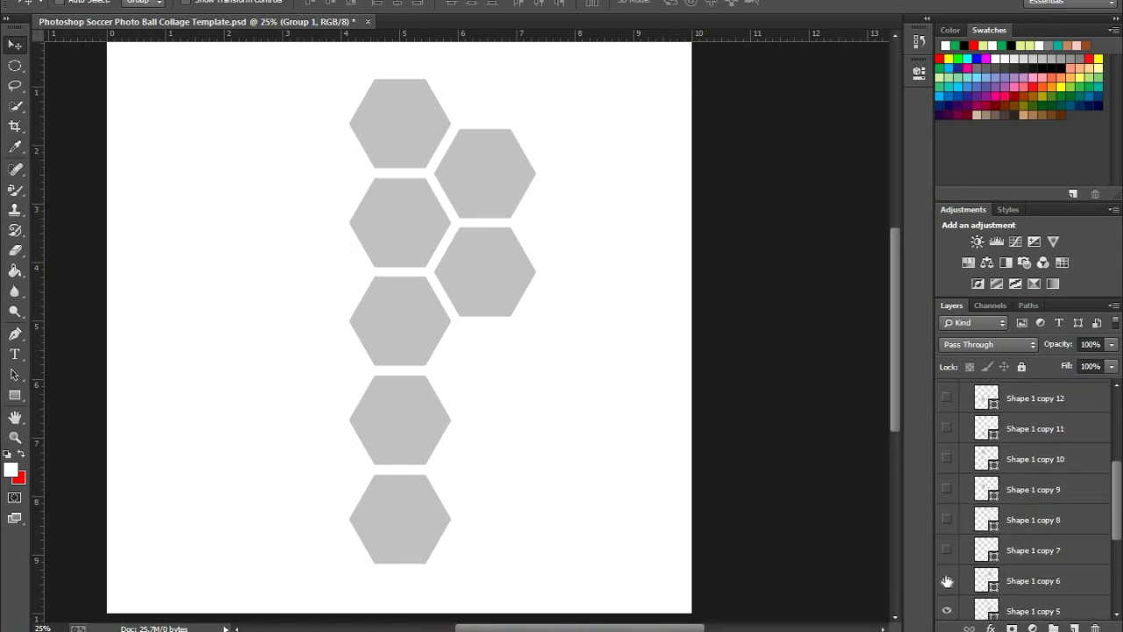
pyautogui.click(947, 580)
pyautogui.scroll(-3, 948, 568)
pyautogui.click(947, 485)
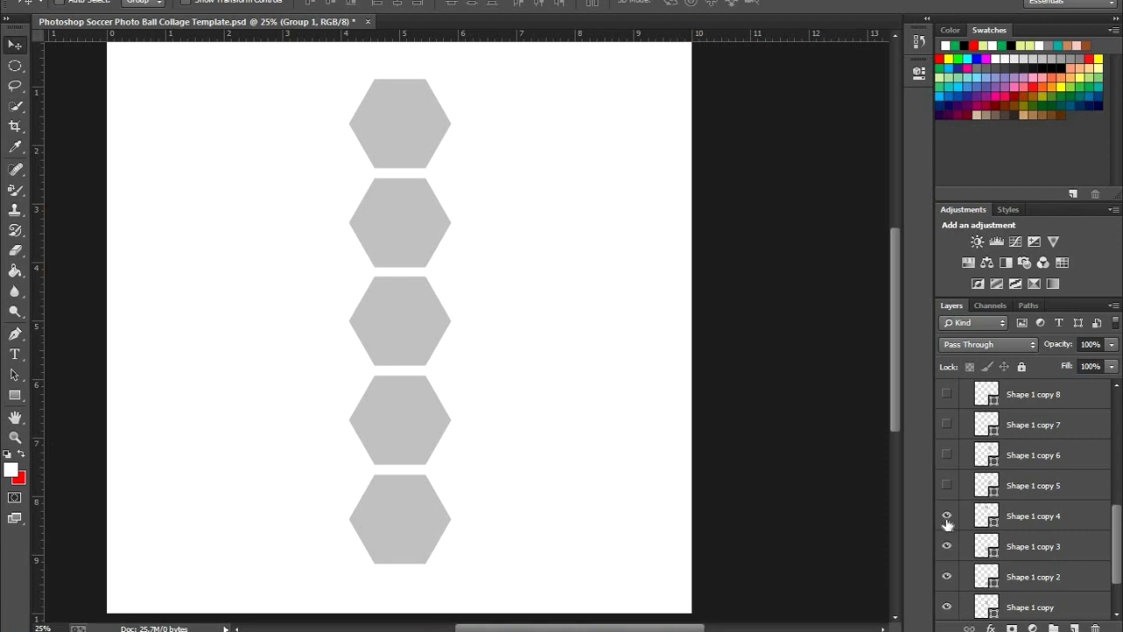
pyautogui.click(946, 516)
pyautogui.click(947, 546)
pyautogui.click(946, 577)
pyautogui.scroll(-2, 949, 562)
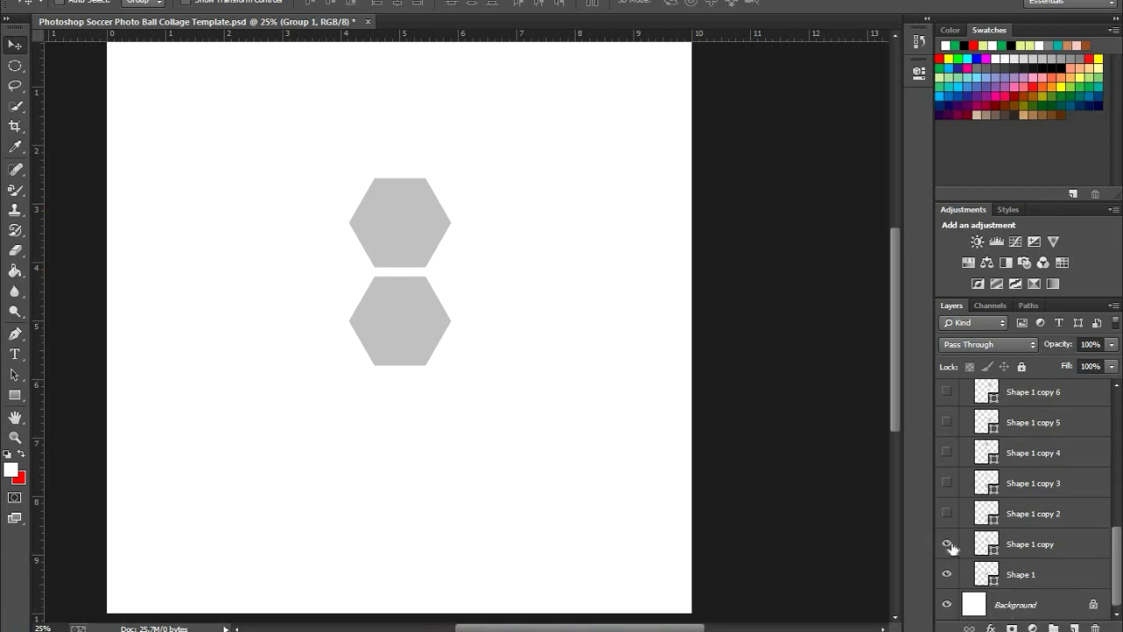
pyautogui.click(947, 574)
pyautogui.click(947, 573)
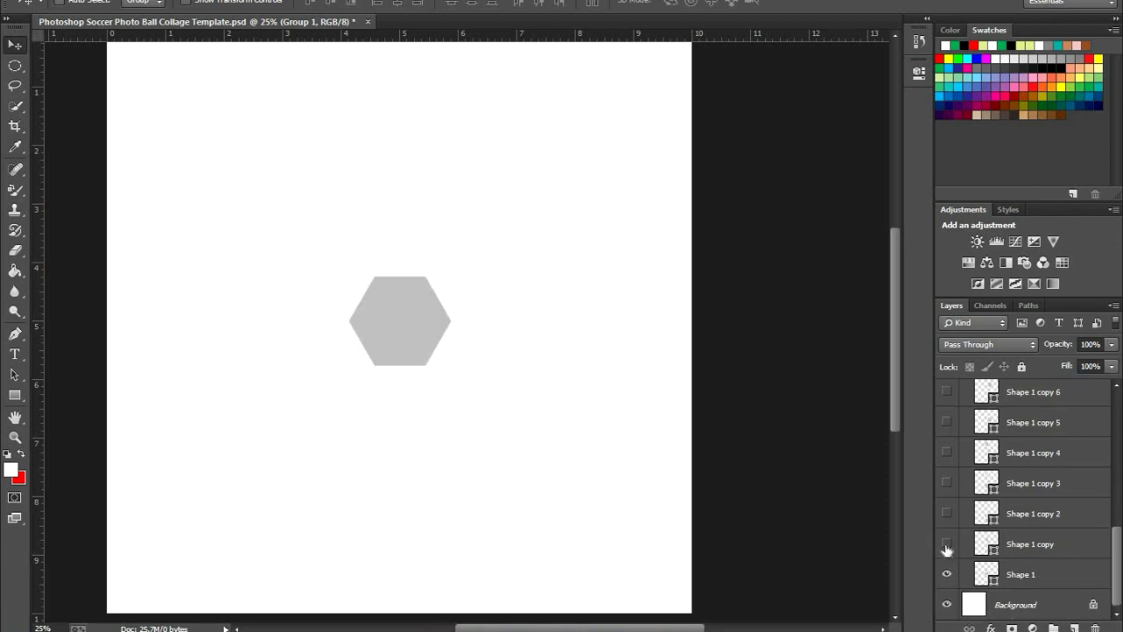
# - Show the hidden hexagon layers again one by one, from Shape 1 copy up to Shape 1 copy 18
pyautogui.click(947, 544)
pyautogui.click(947, 513)
pyautogui.click(947, 483)
pyautogui.click(946, 453)
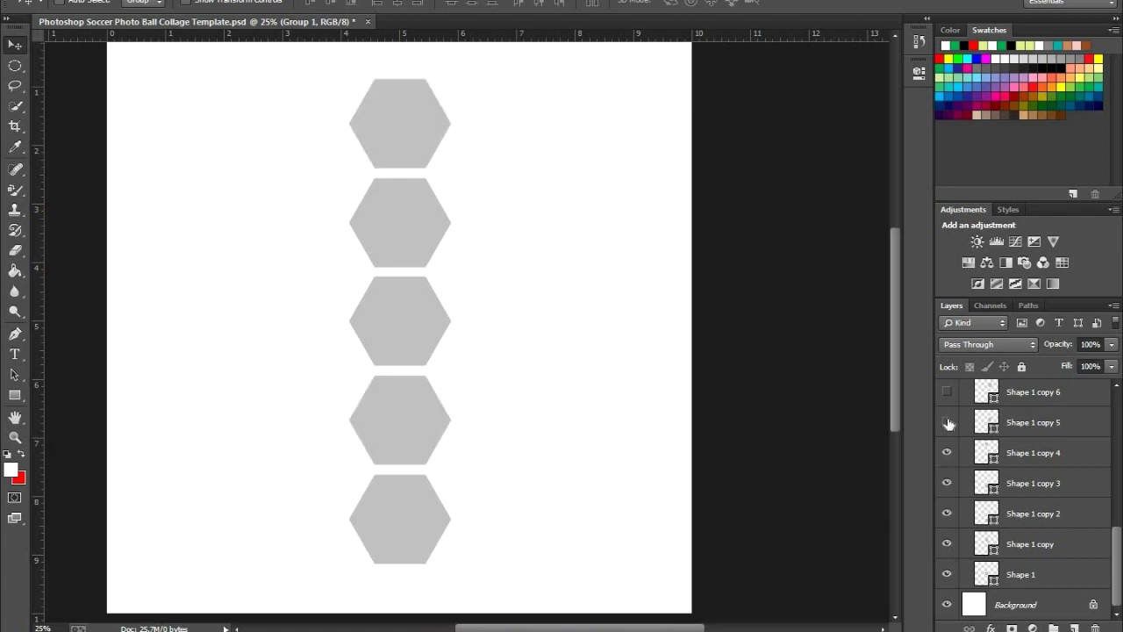
pyautogui.click(947, 422)
pyautogui.scroll(2, 956, 465)
pyautogui.click(947, 464)
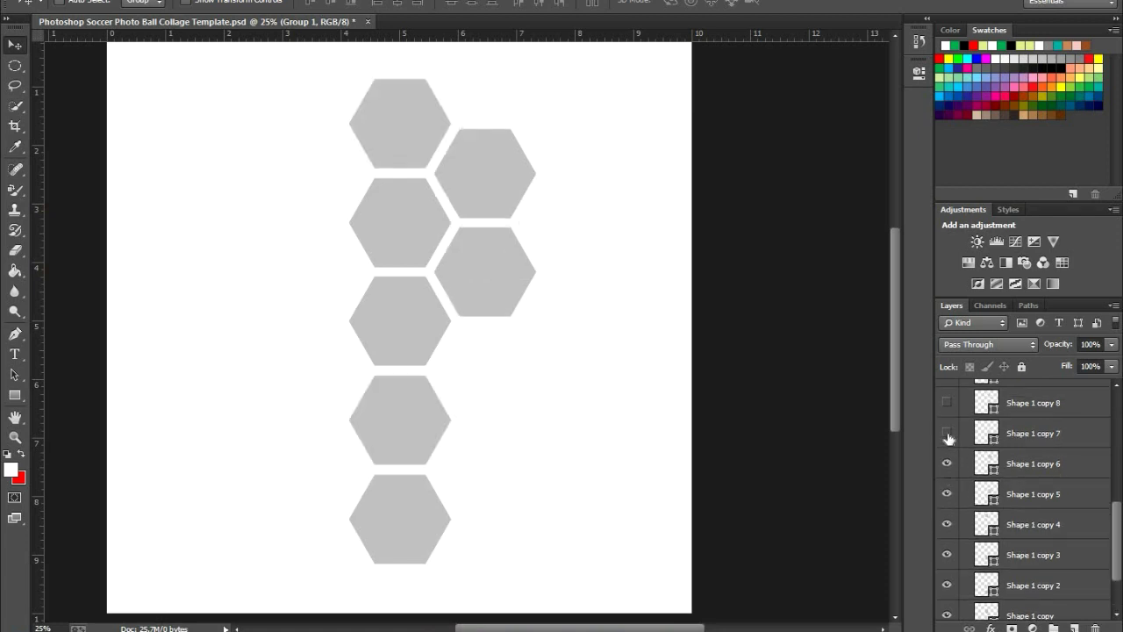
pyautogui.click(946, 433)
pyautogui.click(947, 403)
pyautogui.scroll(4, 955, 475)
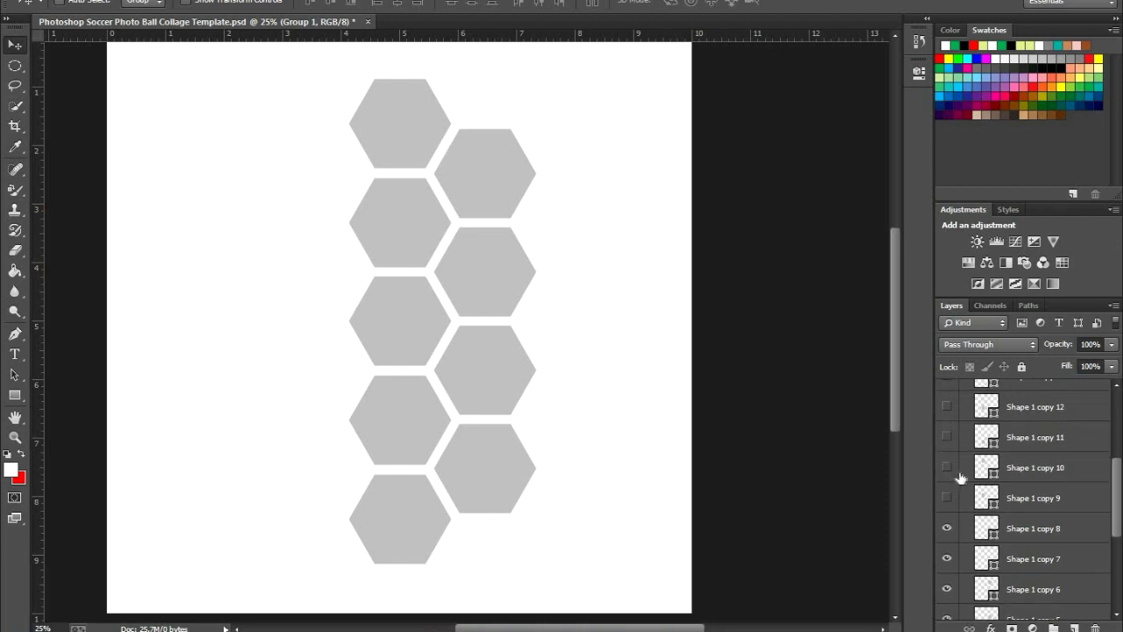
pyautogui.click(947, 497)
pyautogui.click(946, 467)
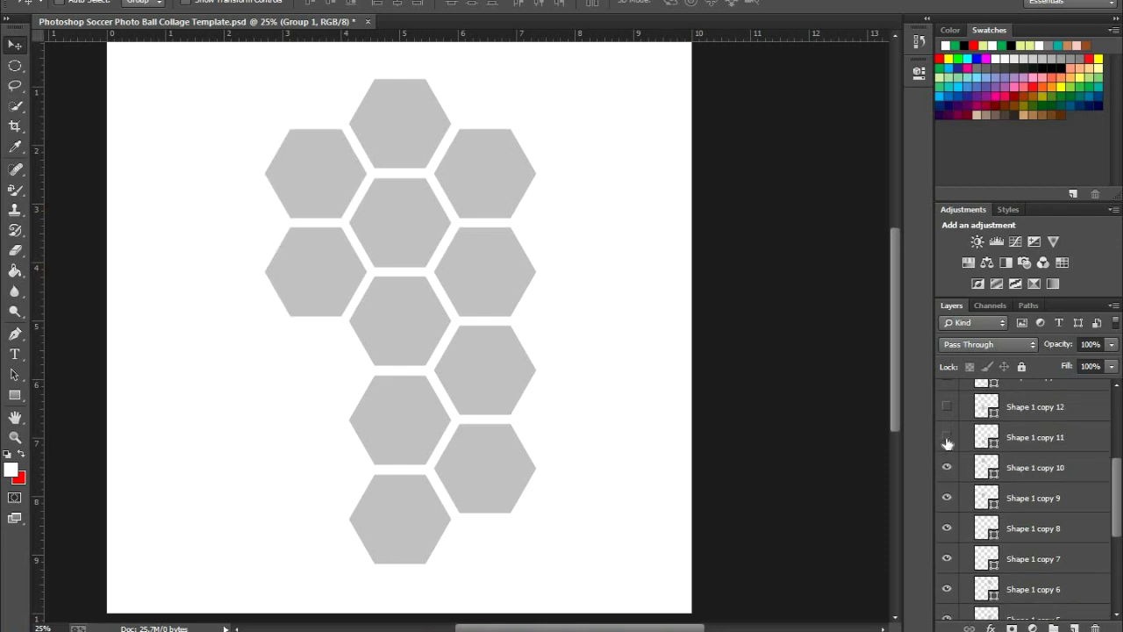
pyautogui.click(947, 437)
pyautogui.click(946, 406)
pyautogui.scroll(2, 959, 448)
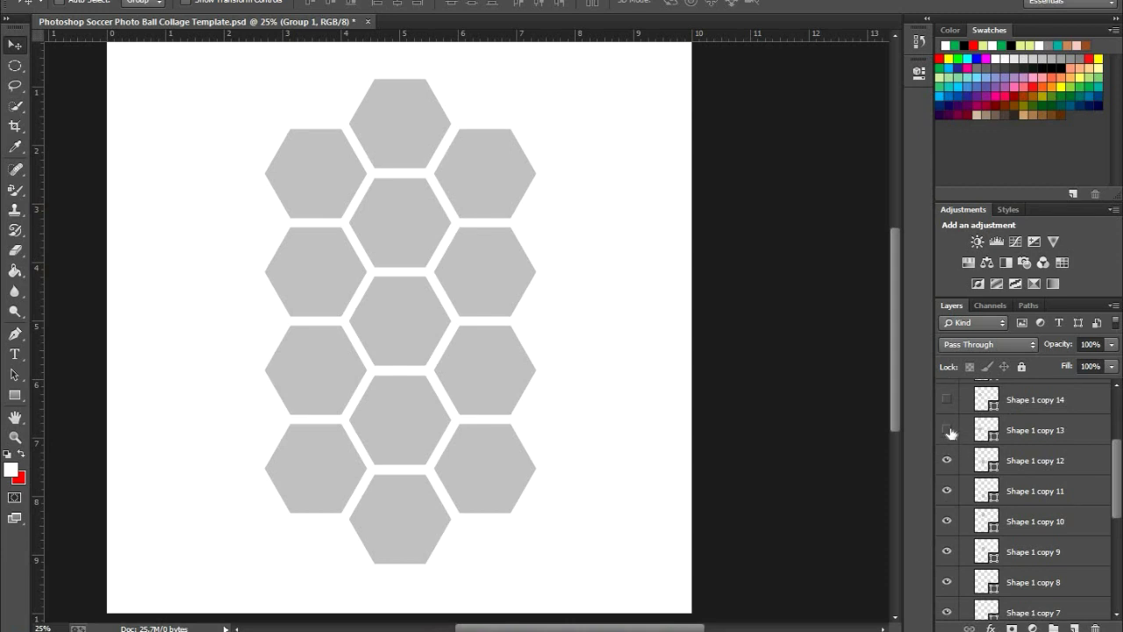
pyautogui.click(946, 430)
pyautogui.click(947, 399)
pyautogui.scroll(3, 958, 457)
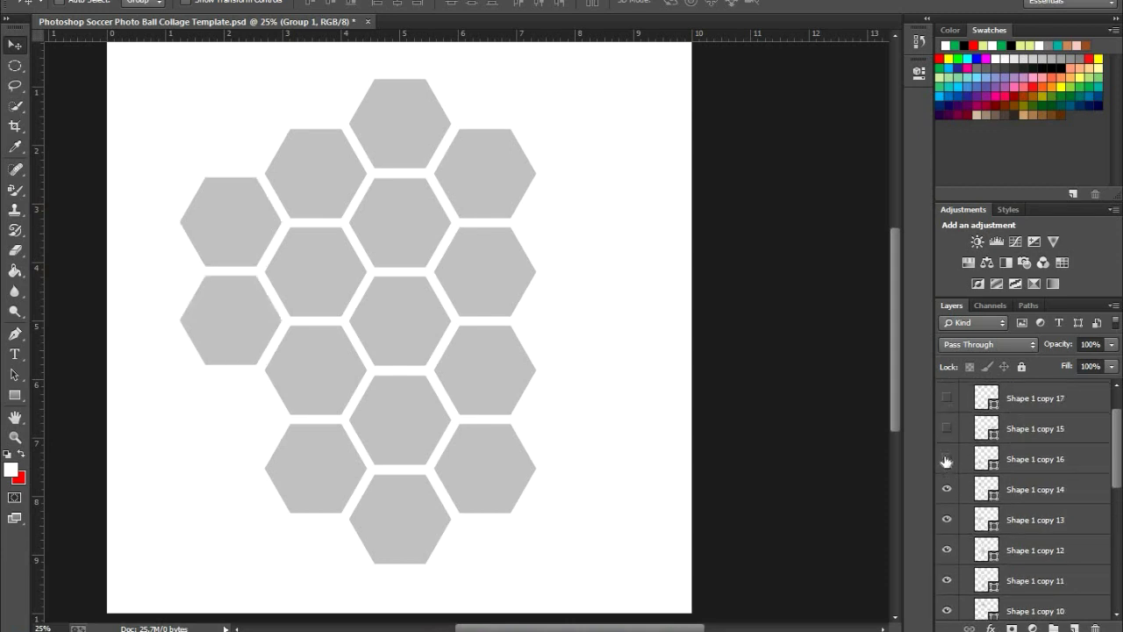
pyautogui.click(946, 459)
pyautogui.click(946, 428)
pyautogui.click(947, 397)
pyautogui.scroll(2, 956, 412)
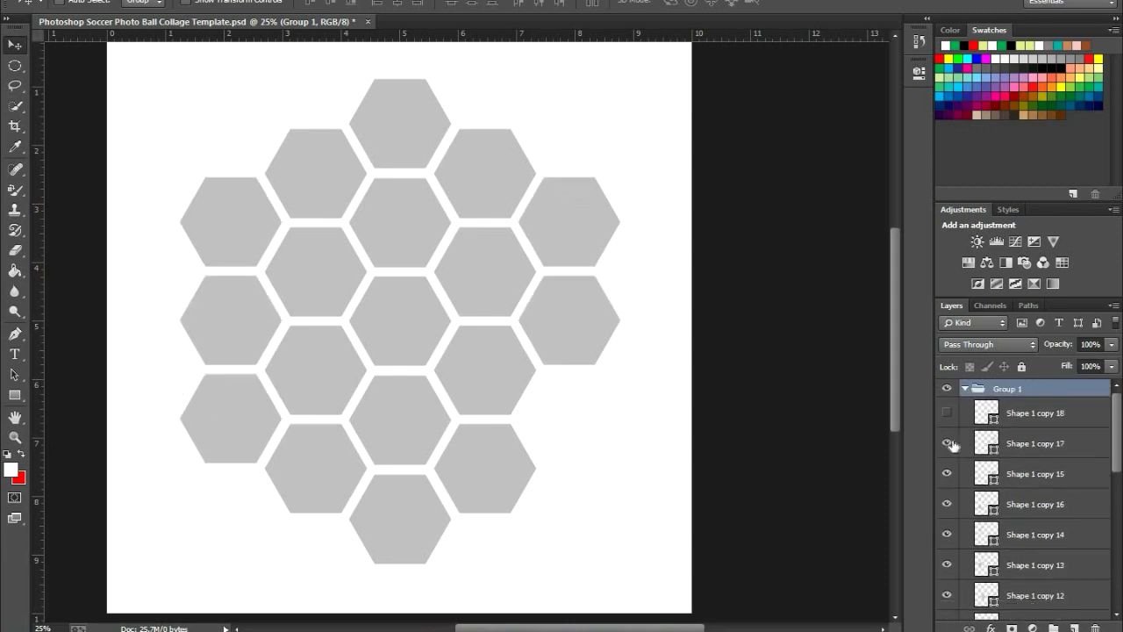
pyautogui.click(947, 412)
# - Select the Shape 1 copy 18 layer and toggle its visibility off and on to identify its hexagon
pyautogui.click(1034, 416)
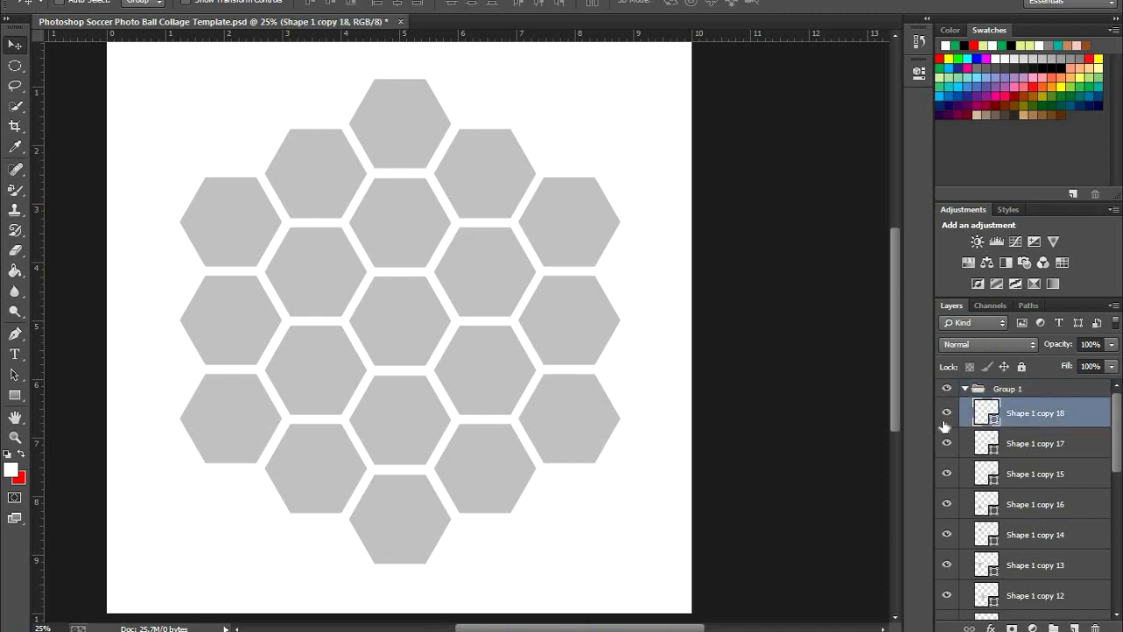
pyautogui.click(946, 413)
pyautogui.click(947, 413)
# - Open the photo 7fcfe5a55238b8b15488985c9c59fa57 from the wedding sample folder
pyautogui.click(39, 2)
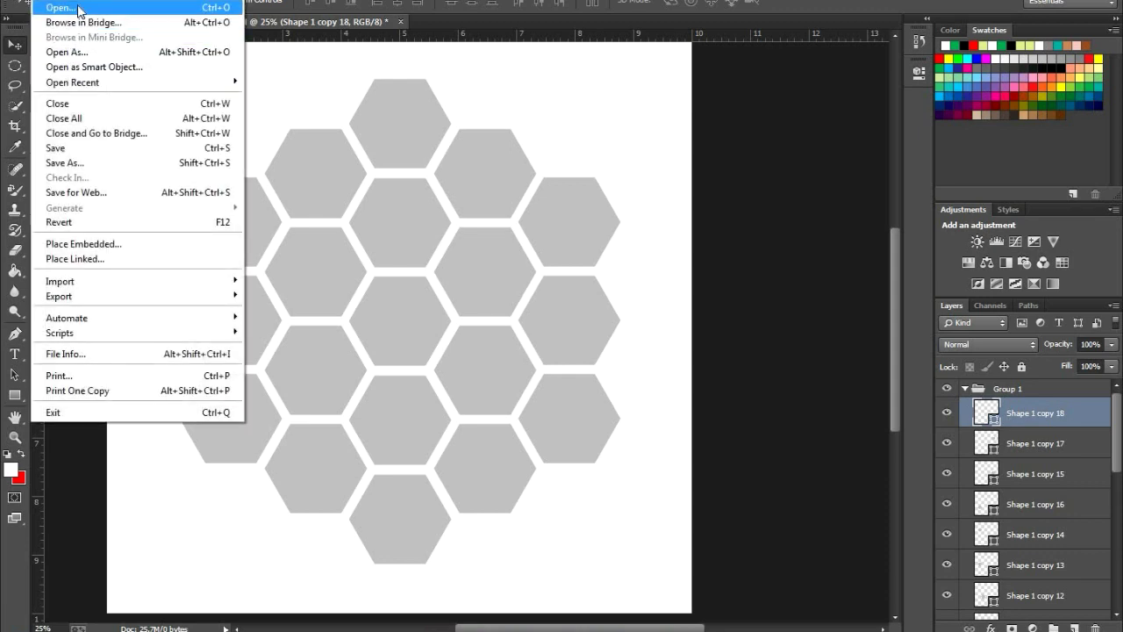
pyautogui.click(78, 8)
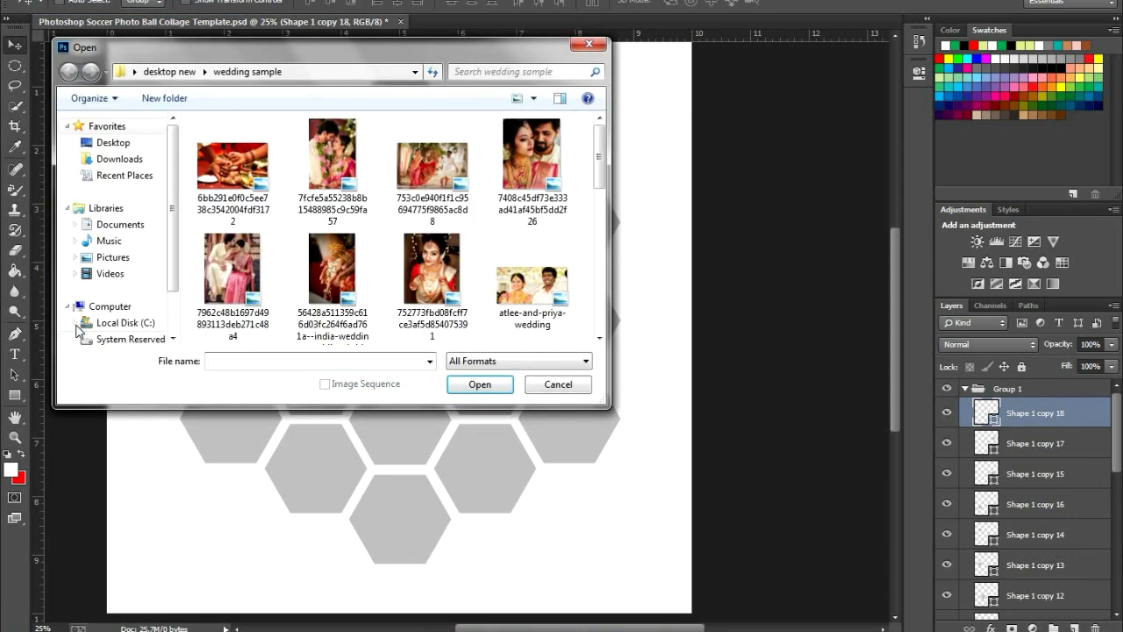
pyautogui.click(336, 162)
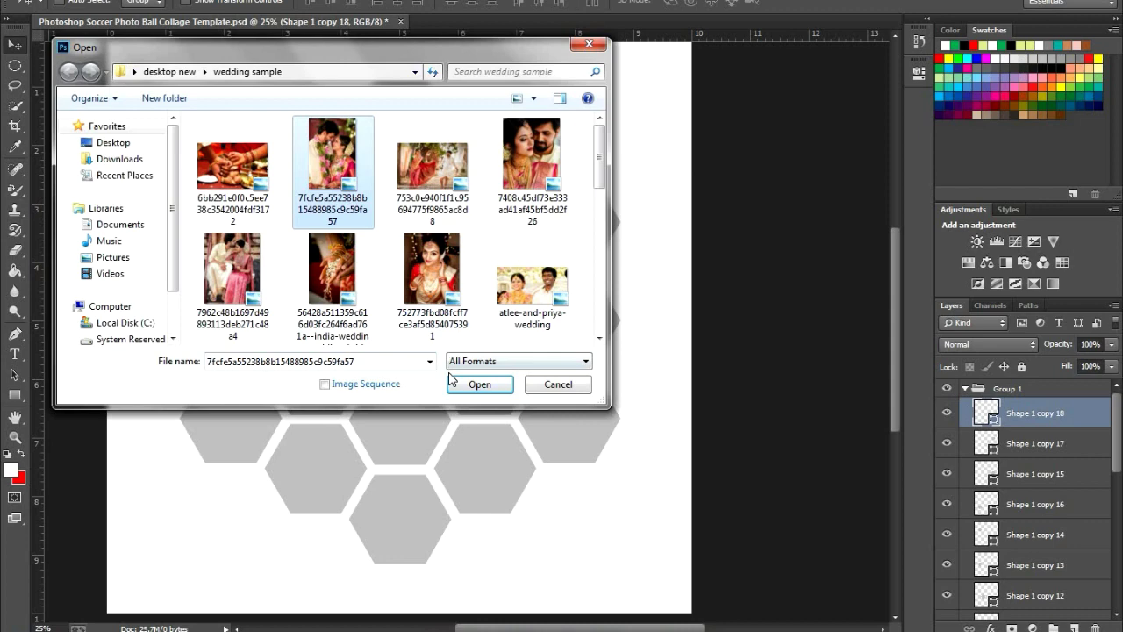
pyautogui.click(488, 397)
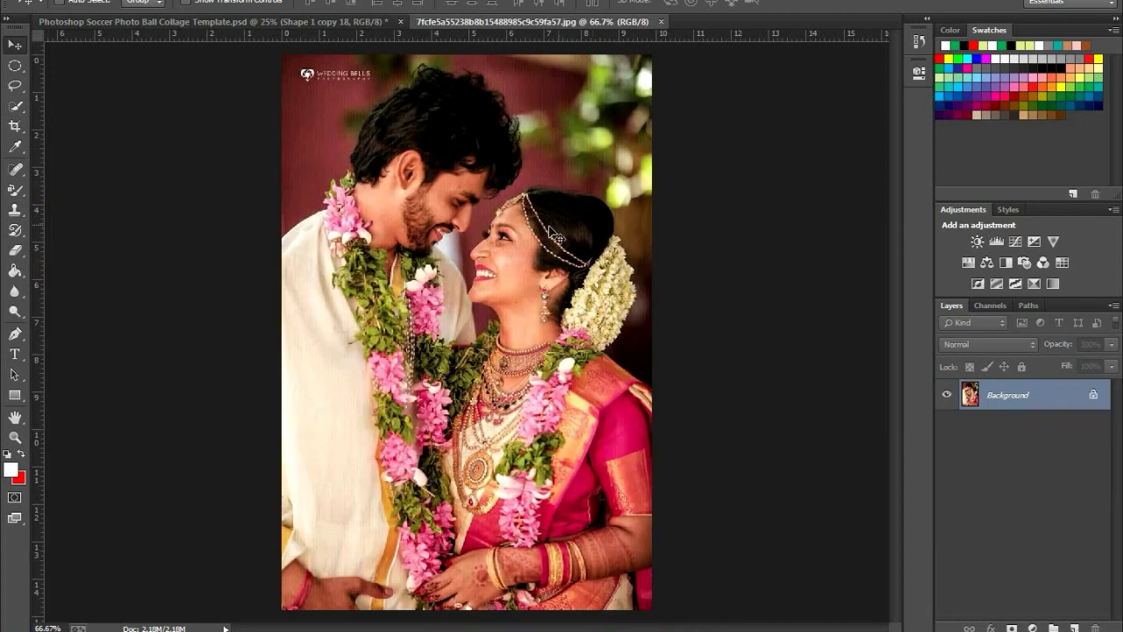
# - Copy the couple photo into the collage template over the Shape 1 copy 18 hexagon and lower its opacity to 47%
pyautogui.click(259, 21)
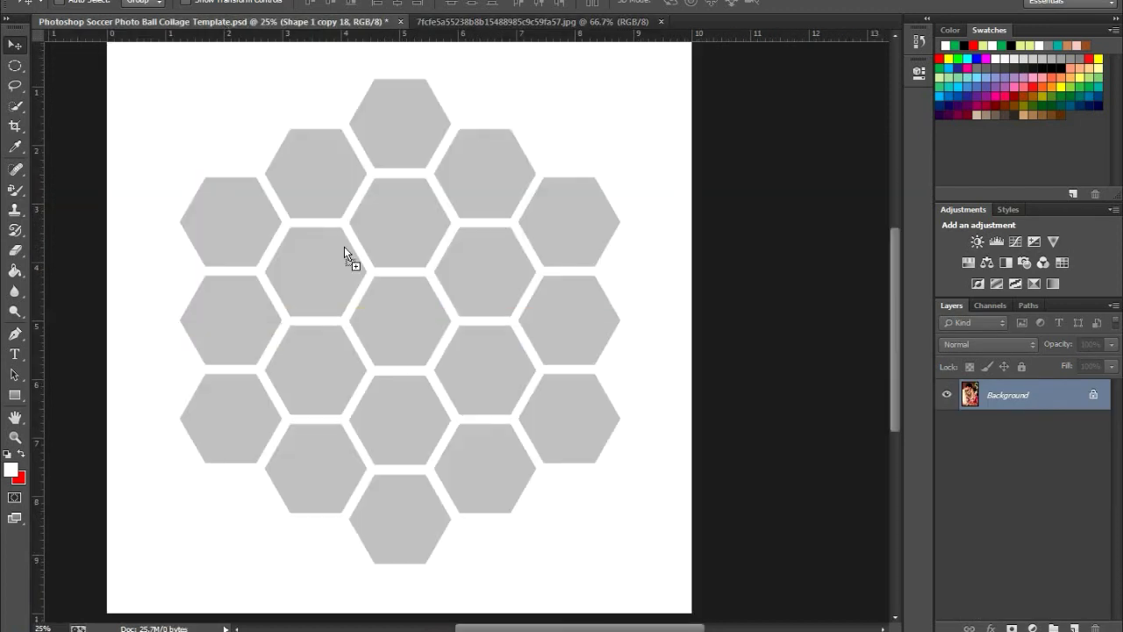
pyautogui.moveTo(344, 247); pyautogui.dragTo(575, 418)
pyautogui.click(1112, 346)
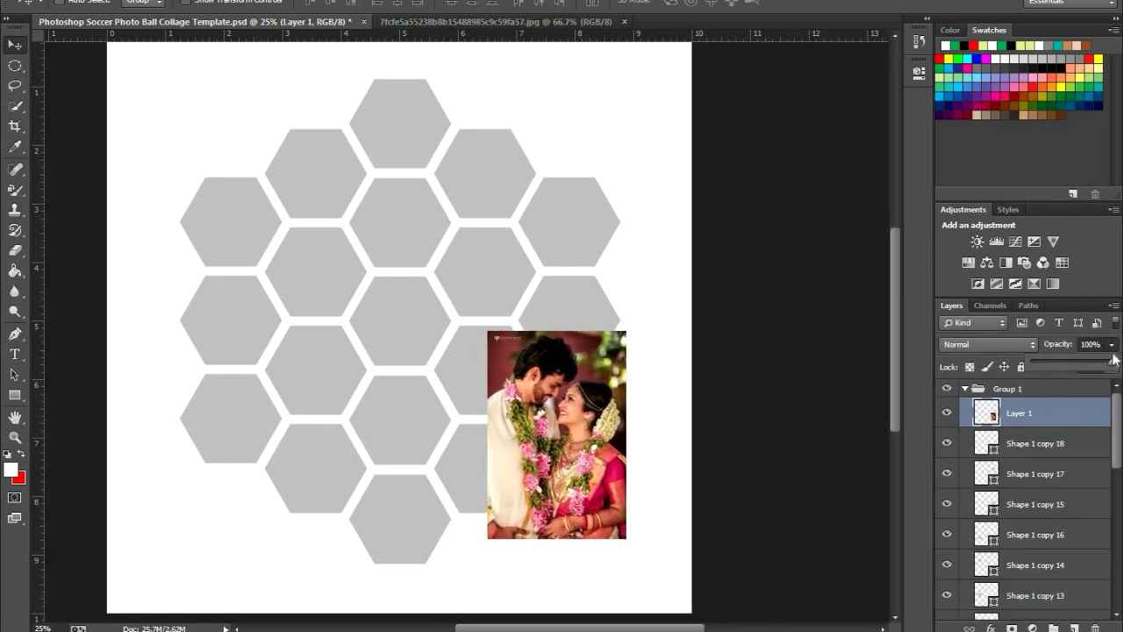
pyautogui.click(1072, 362)
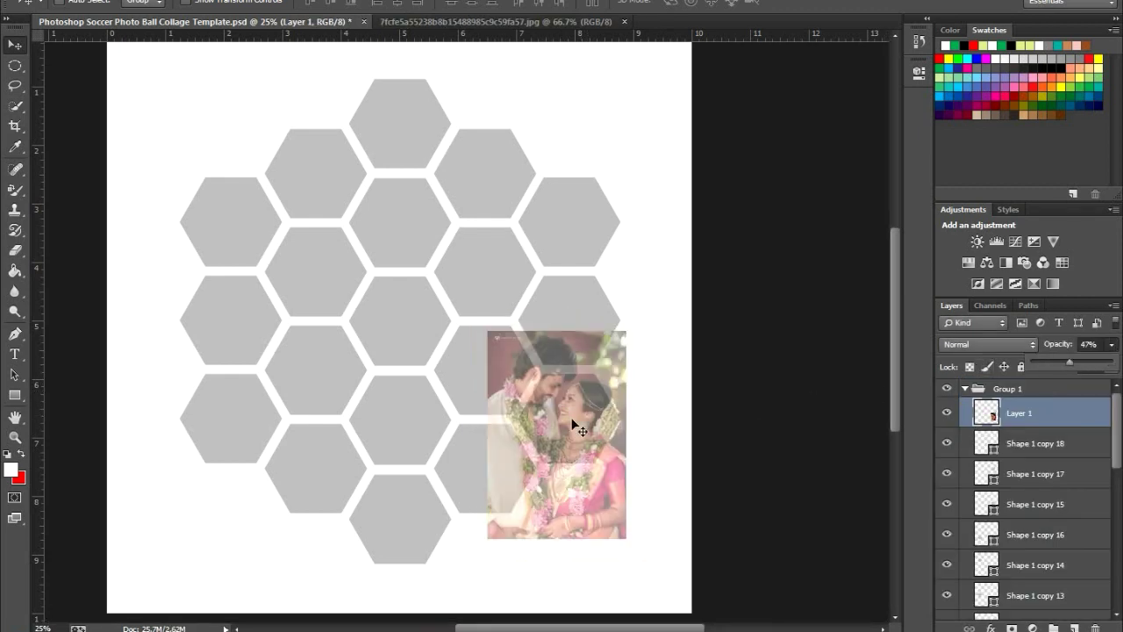
# - Scale the photo down slightly with Free Transform and position it so both faces lie within the Shape 1 copy 18 hexagon
pyautogui.moveTo(571, 423); pyautogui.dragTo(577, 437)
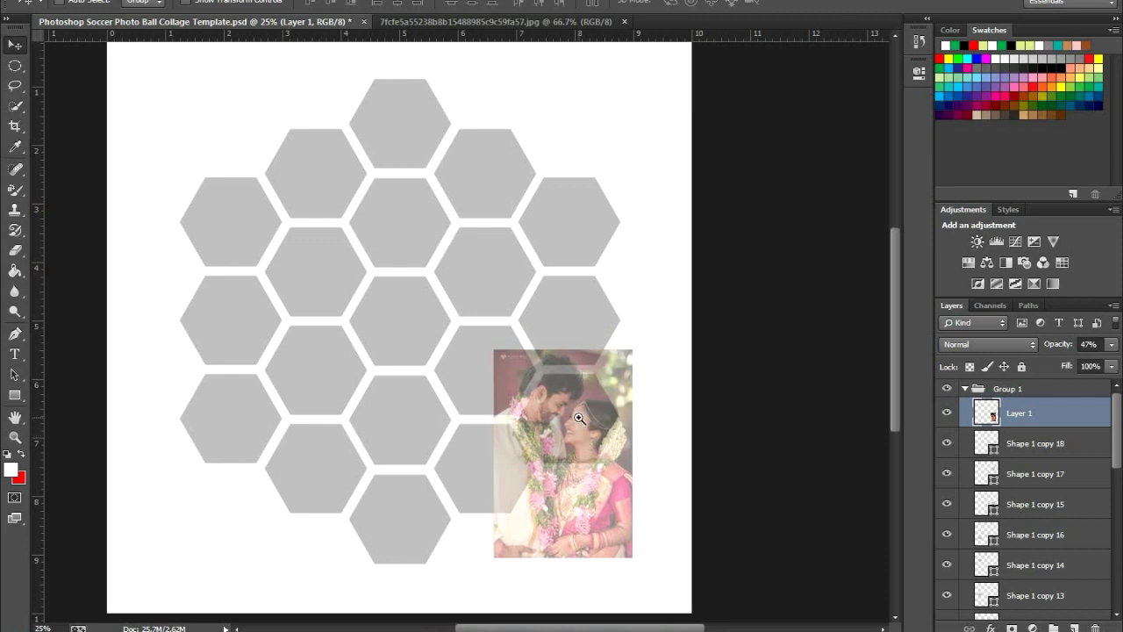
pyautogui.keyDown('ctrl'); pyautogui.click(579, 418); pyautogui.keyUp('ctrl')
pyautogui.keyDown('ctrl'); pyautogui.click(579, 418); pyautogui.keyUp('ctrl')
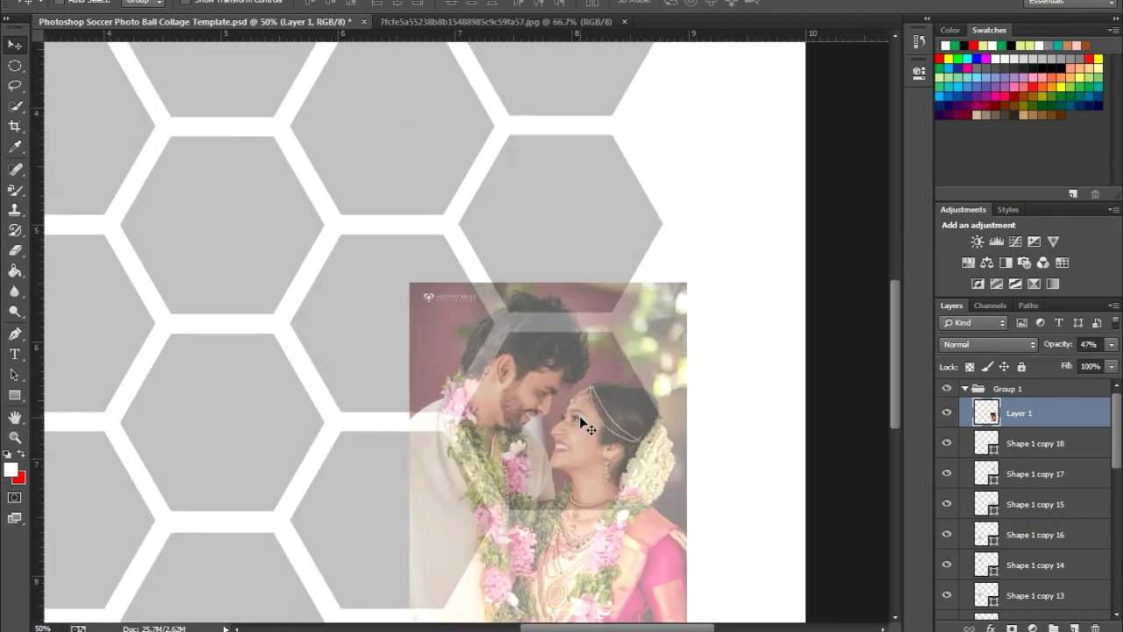
pyautogui.hotkey('ctrl', 't')
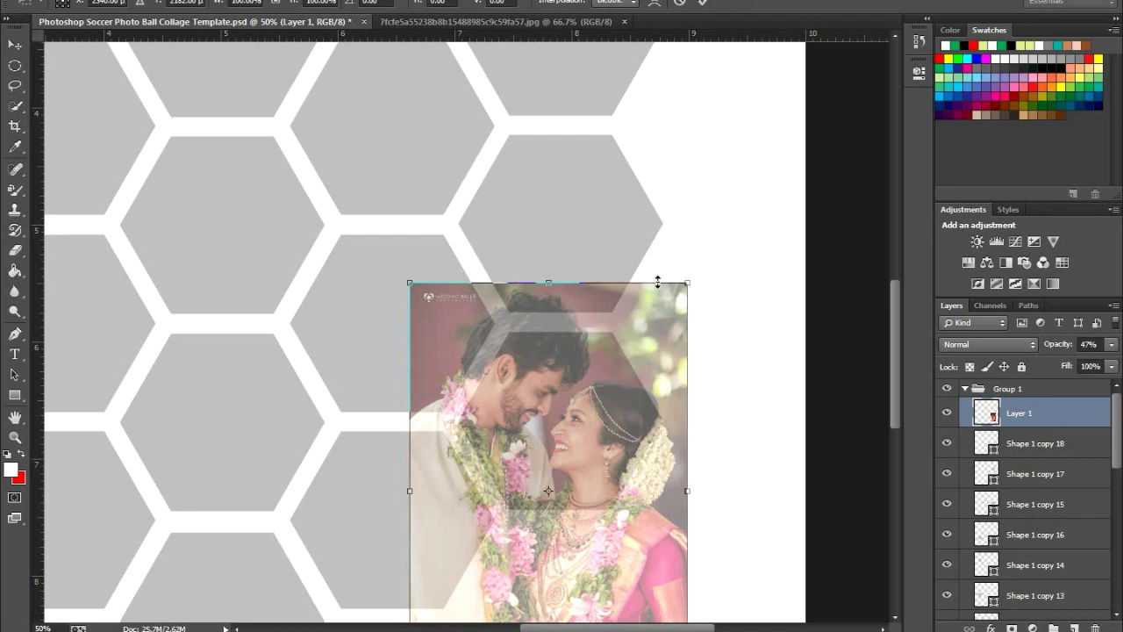
pyautogui.moveTo(409, 283); pyautogui.dragTo(432, 315)
pyautogui.moveTo(556, 409); pyautogui.dragTo(561, 396)
pyautogui.press('Return')
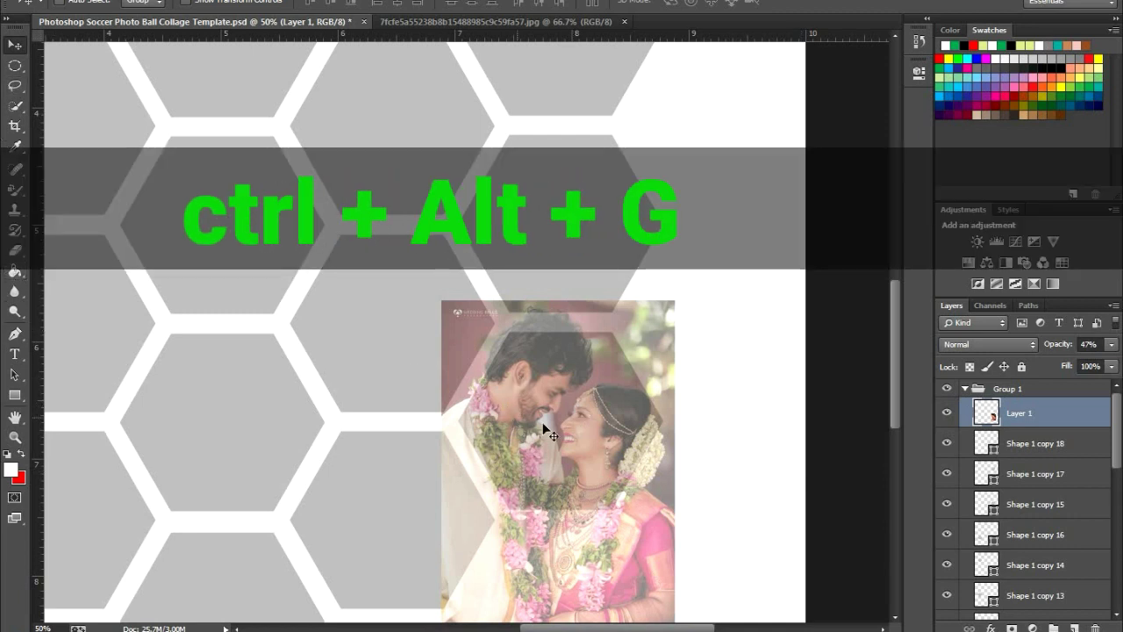
# - Clip the photo layer to the Shape 1 copy 18 hexagon and set its opacity back to 100%
pyautogui.hotkey('ctrl', 'alt', 'g')
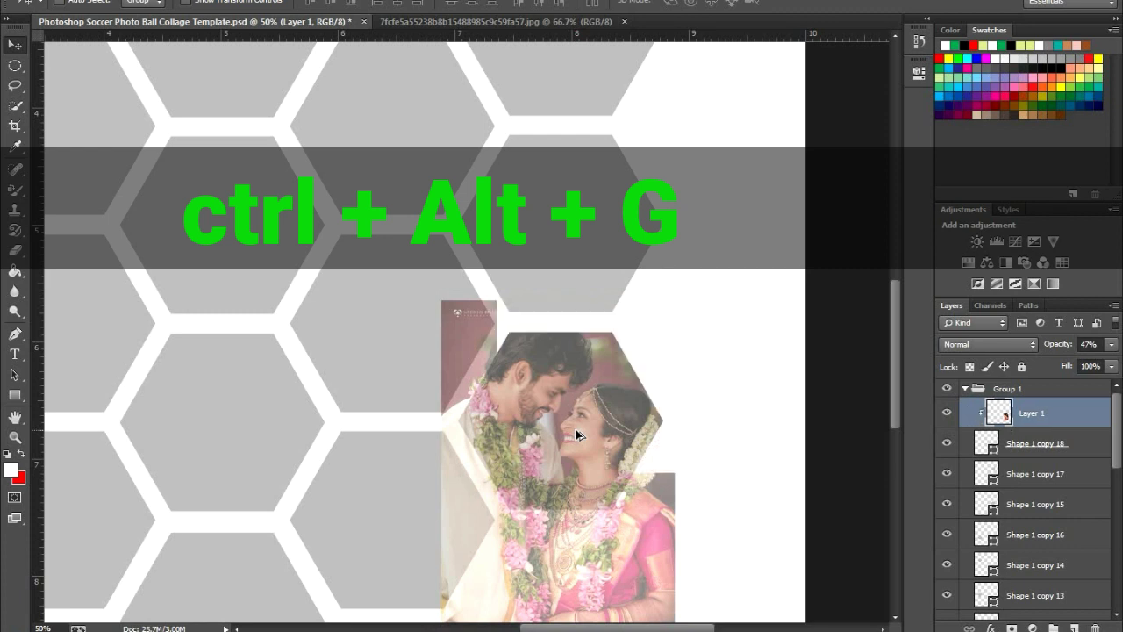
pyautogui.click(1113, 347)
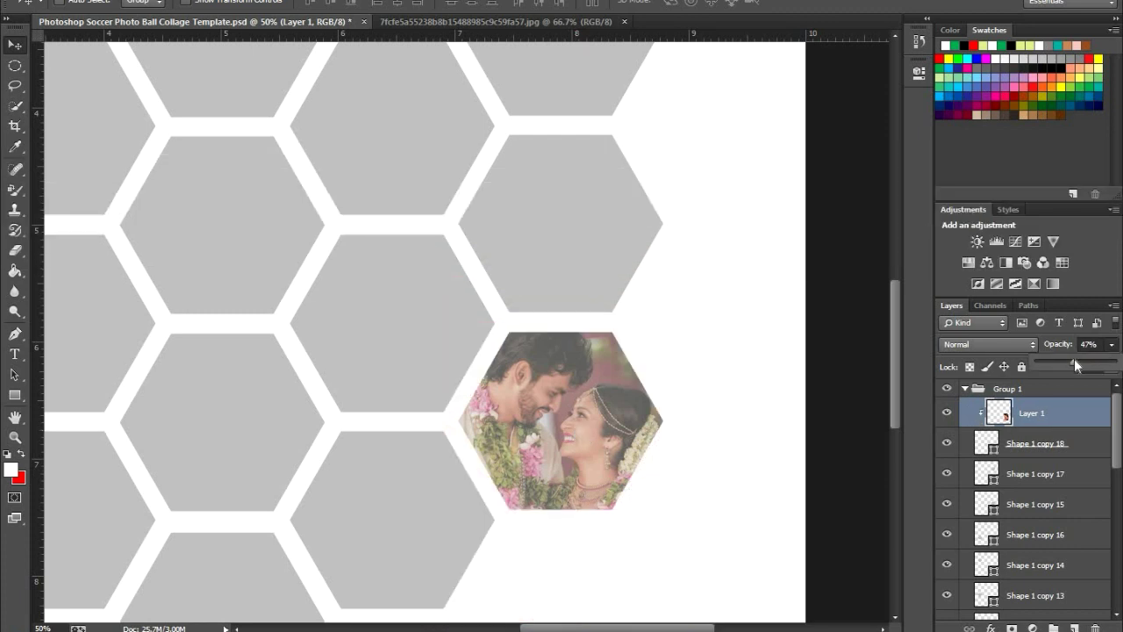
pyautogui.moveTo(1074, 360); pyautogui.dragTo(1116, 359)
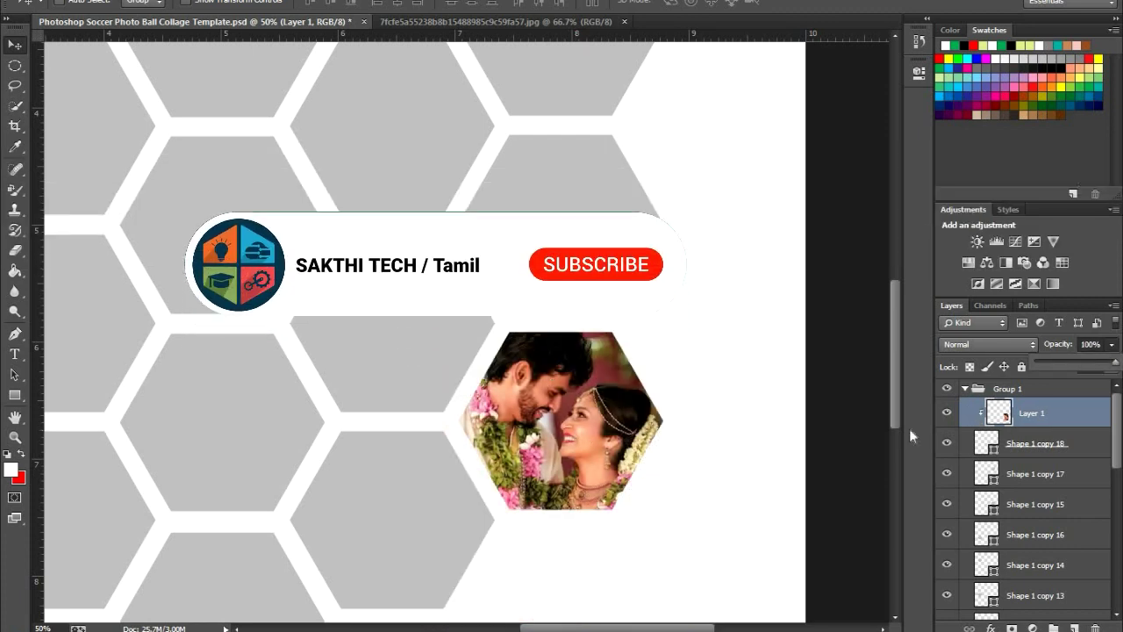
# - Select the Shape 1 copy 17 layer, checking which hexagon it controls, and close the source photo document
pyautogui.click(1028, 472)
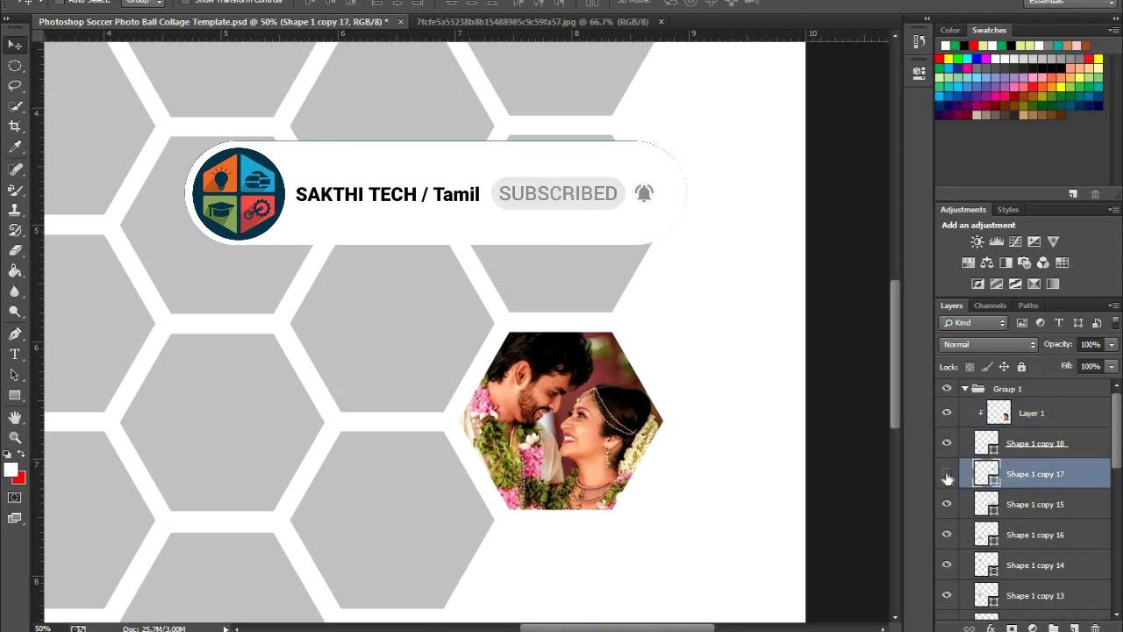
pyautogui.click(946, 474)
pyautogui.click(946, 474)
pyautogui.moveTo(895, 380); pyautogui.dragTo(905, 323)
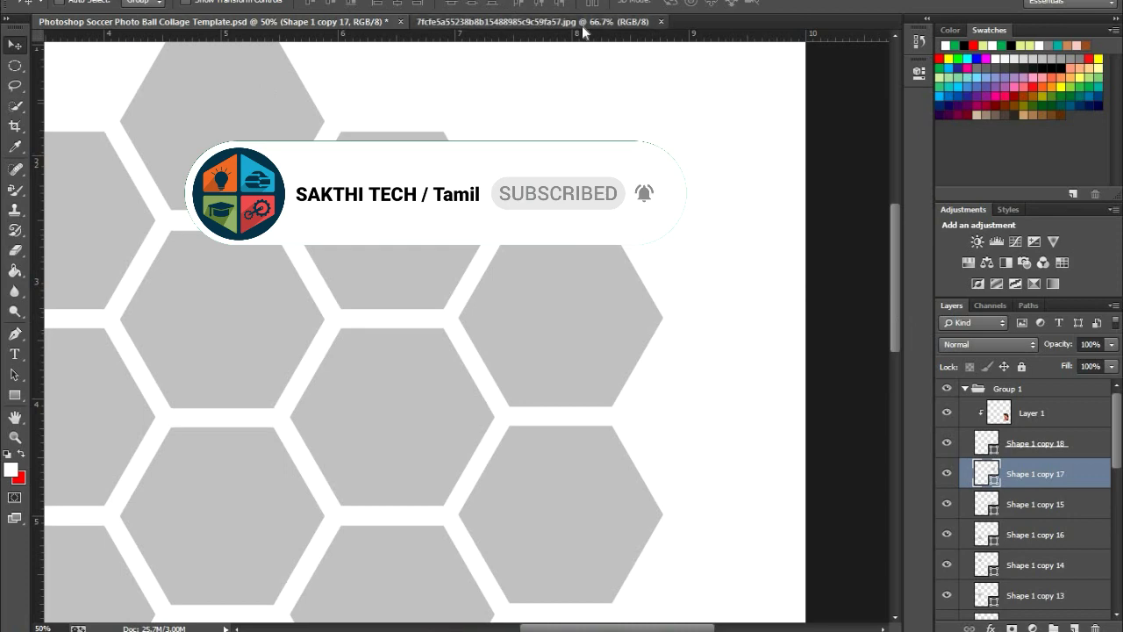
pyautogui.click(660, 21)
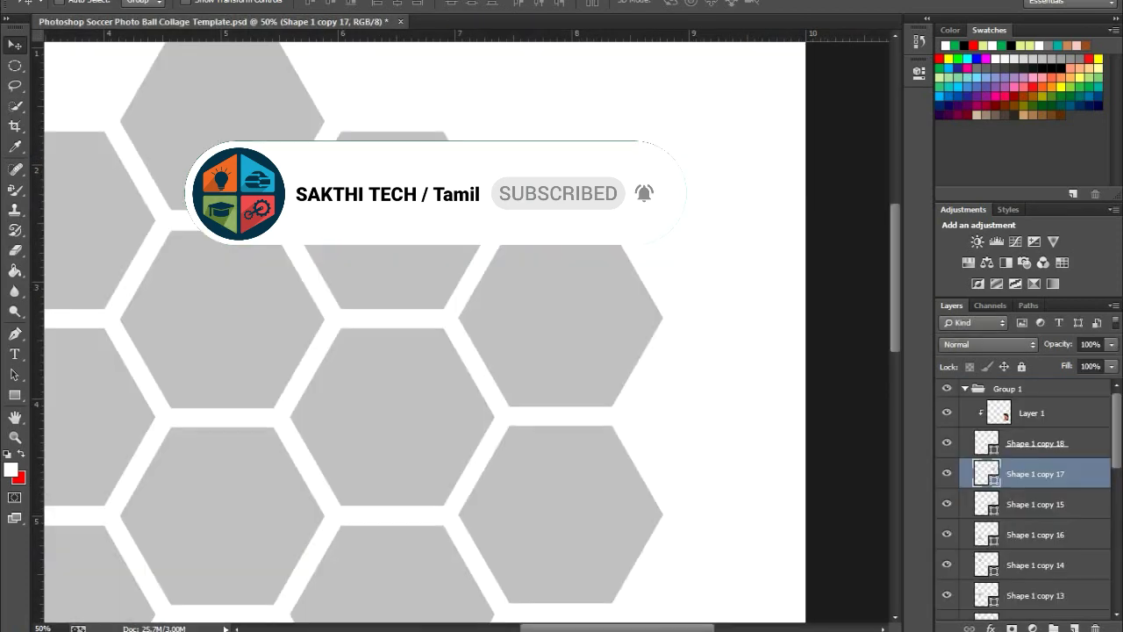
# - Open the 753c0e940f1f1c95694775f9865ac8d8 wedding photo from the wedding sample folder
pyautogui.click(41, 1)
pyautogui.click(78, 9)
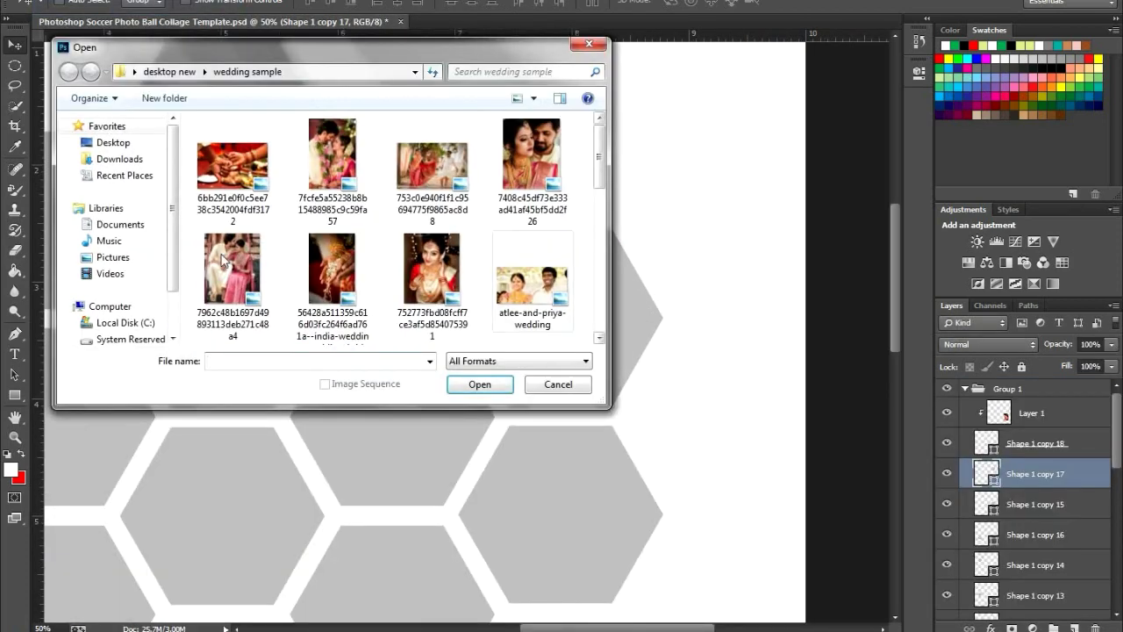
pyautogui.click(525, 198)
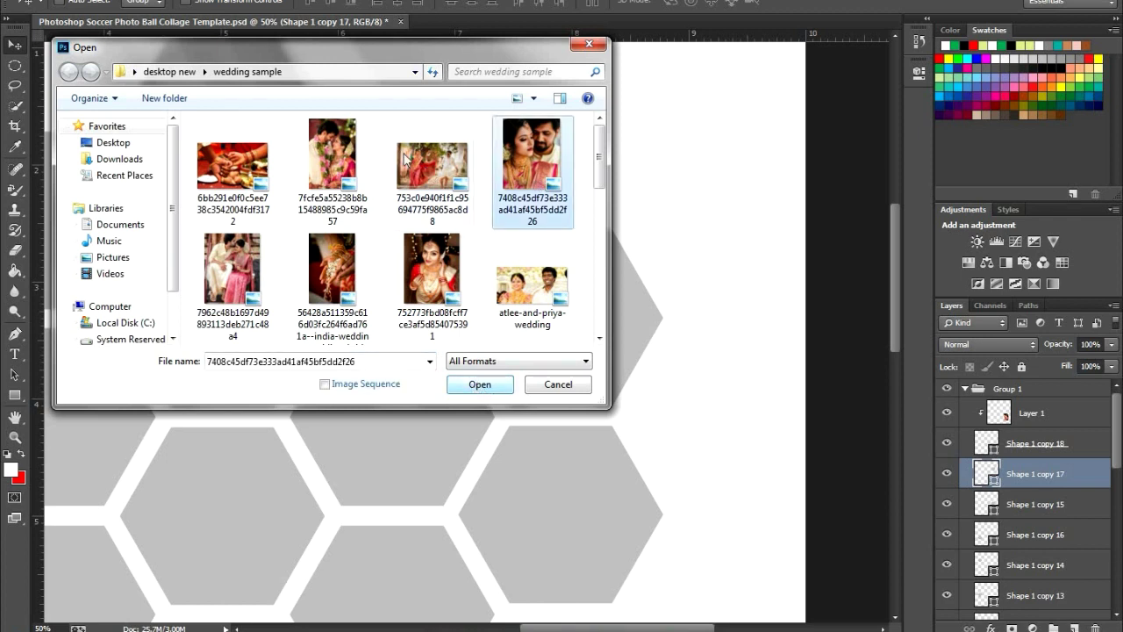
pyautogui.click(433, 200)
pyautogui.click(466, 386)
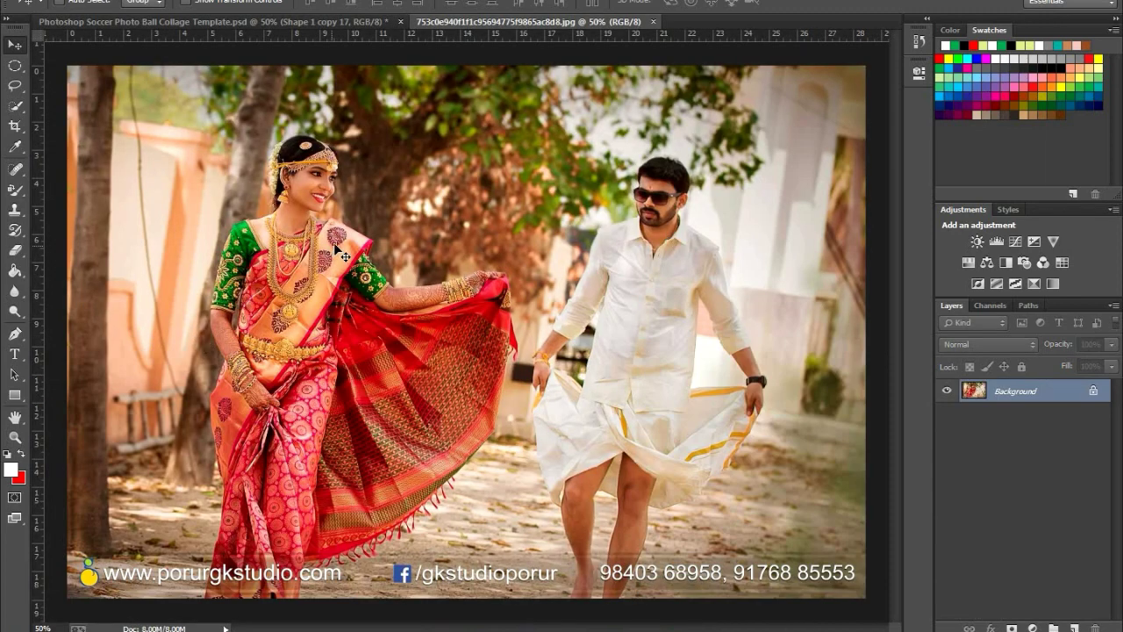
# - Copy the photo into the collage template, lower its opacity to 46% and position the man over the Shape 1 copy 17 hexagon
pyautogui.moveTo(342, 255); pyautogui.dragTo(287, 352)
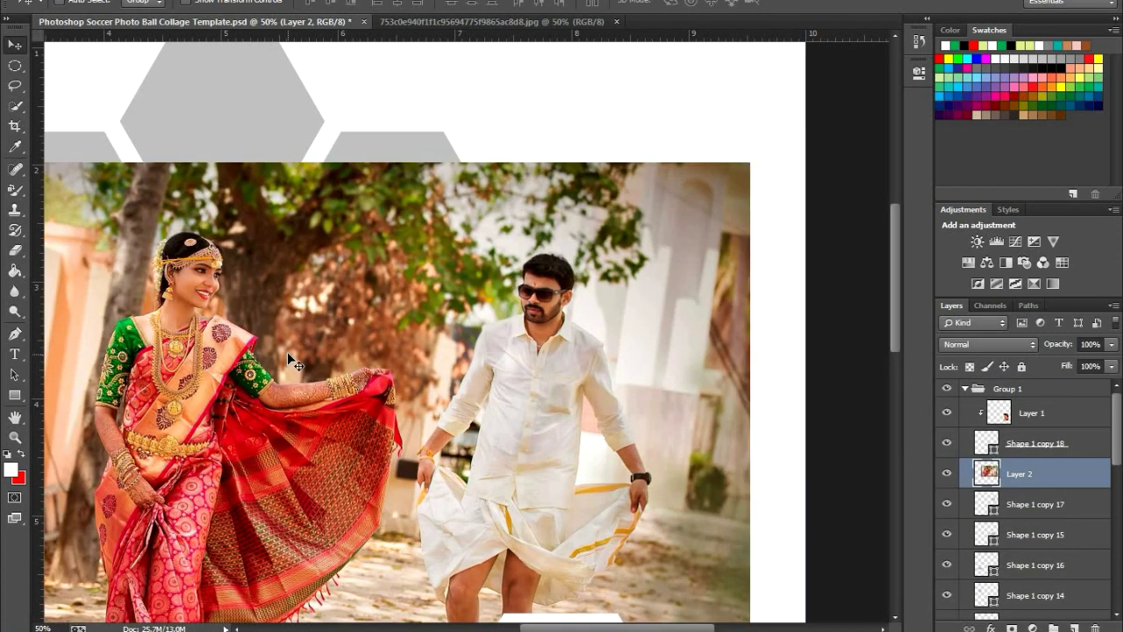
pyautogui.click(1110, 346)
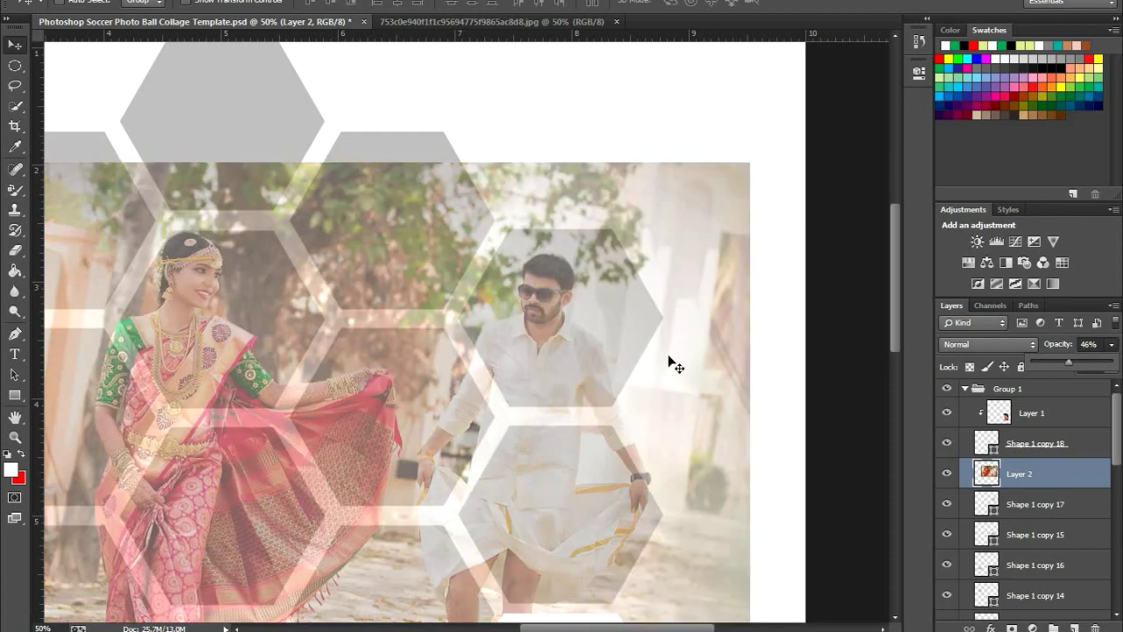
pyautogui.moveTo(579, 342); pyautogui.dragTo(585, 313)
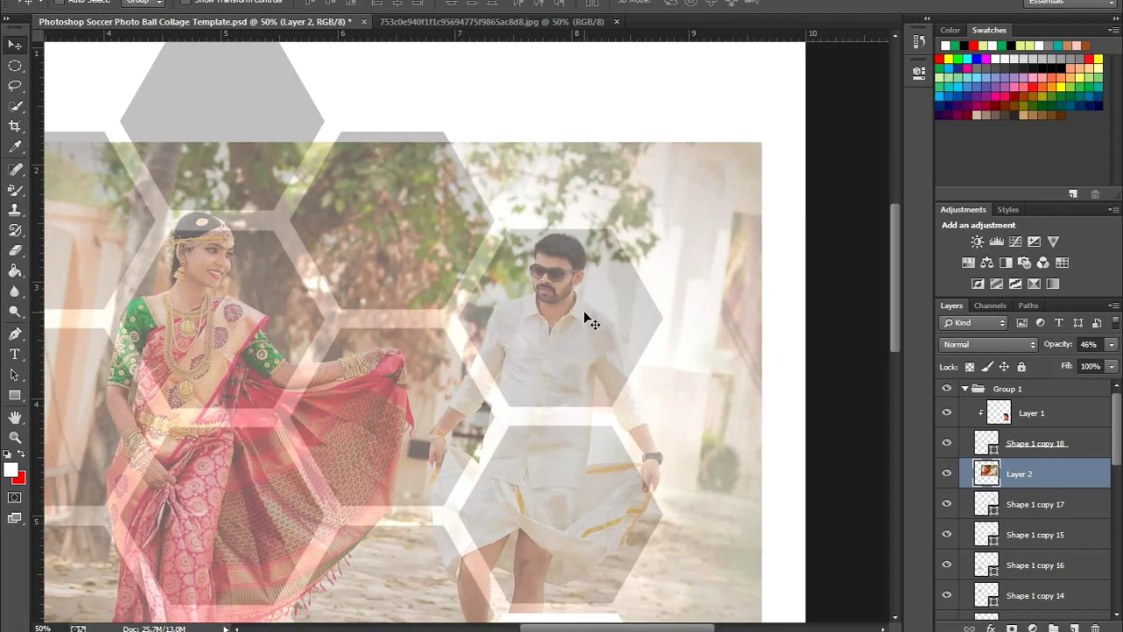
# - Clip the photo layer to the Shape 1 copy 17 hexagon and set its opacity back to 100%
pyautogui.keyDown('alt'); pyautogui.click(992, 488); pyautogui.keyUp('alt')
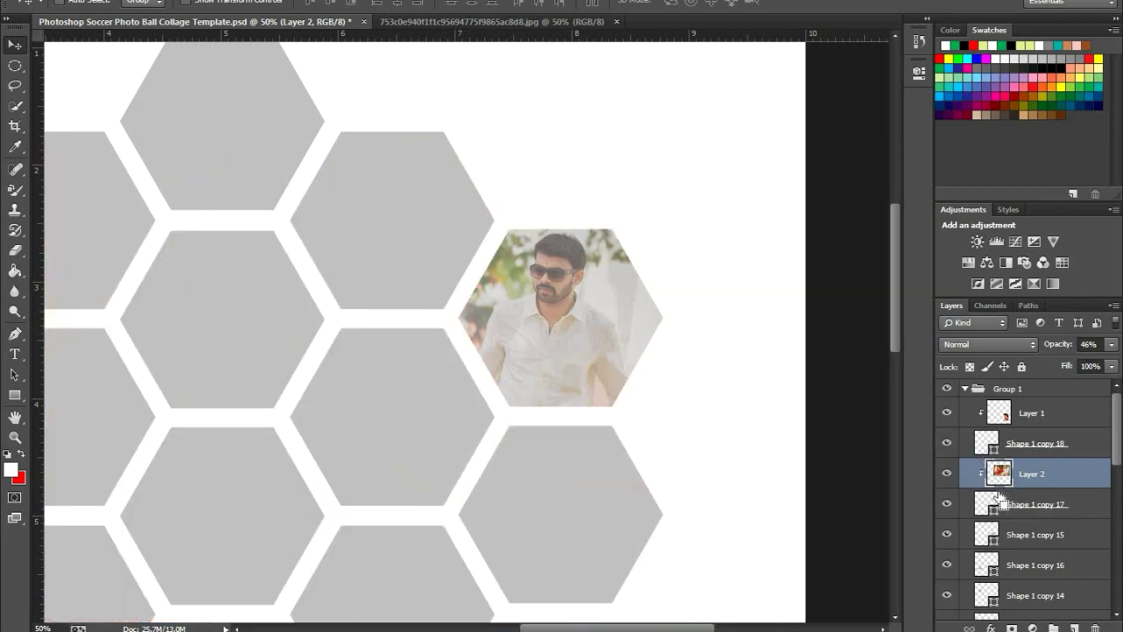
pyautogui.click(1111, 344)
pyautogui.moveTo(1069, 358); pyautogui.dragTo(1116, 360)
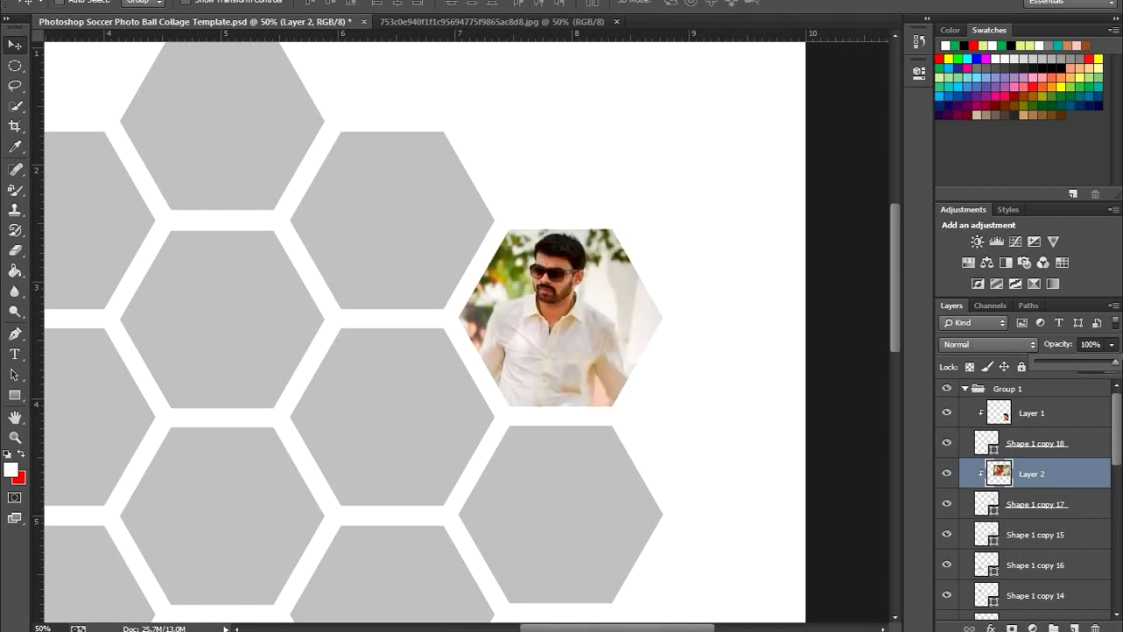
# - Copy the same wedding photo into the collage template a second time and lower this copy's opacity to 45%
pyautogui.scroll(-4, 593, 332)
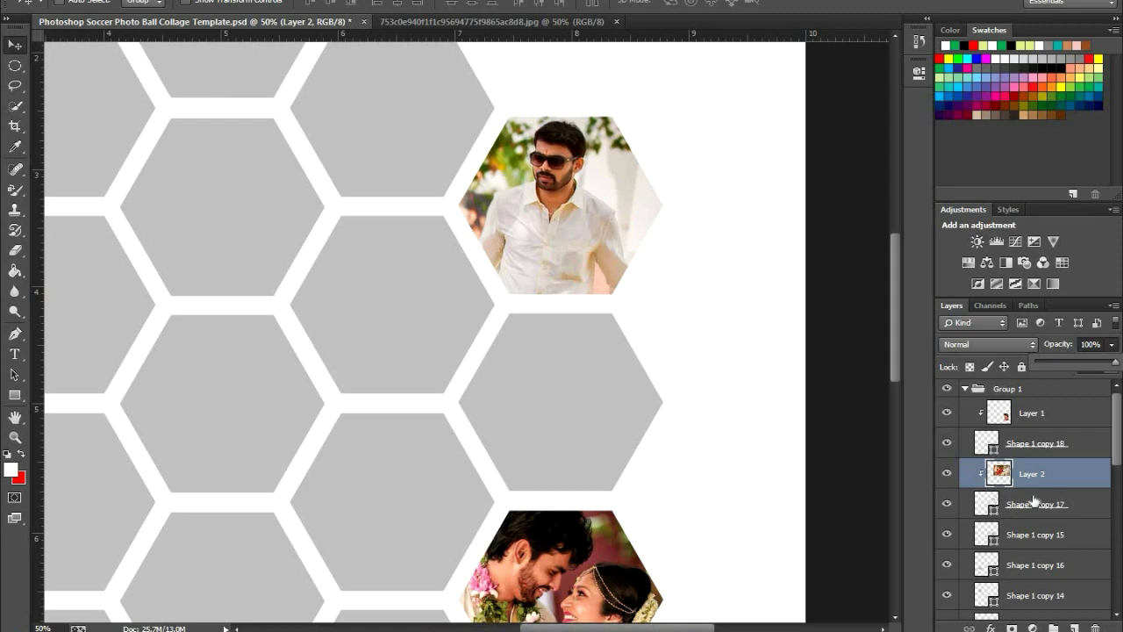
pyautogui.click(474, 22)
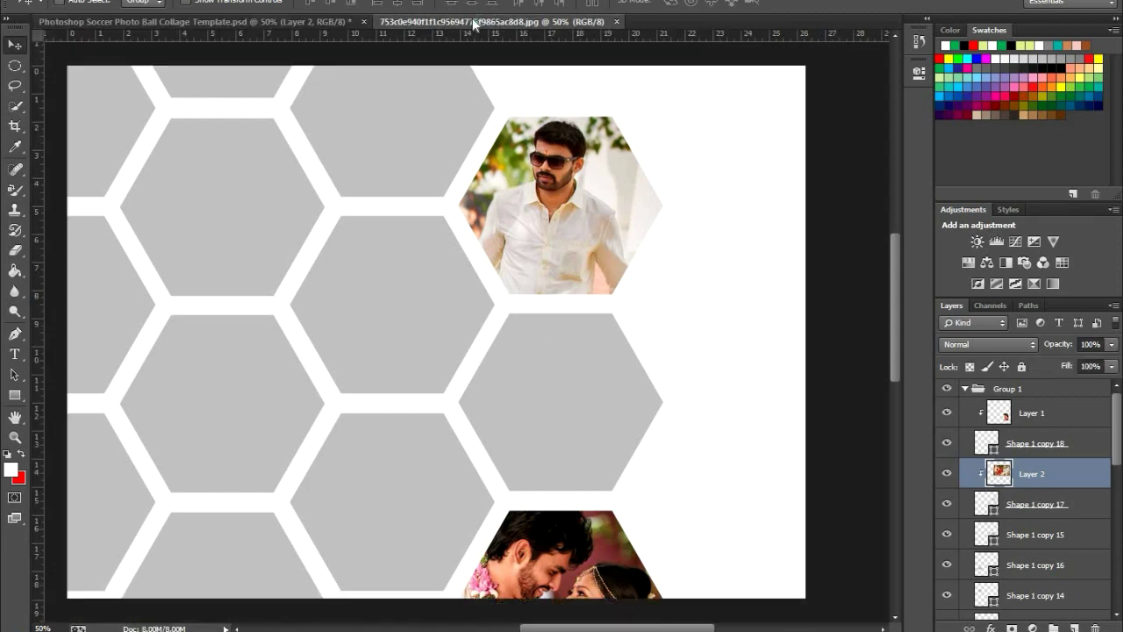
pyautogui.moveTo(368, 261); pyautogui.dragTo(276, 345)
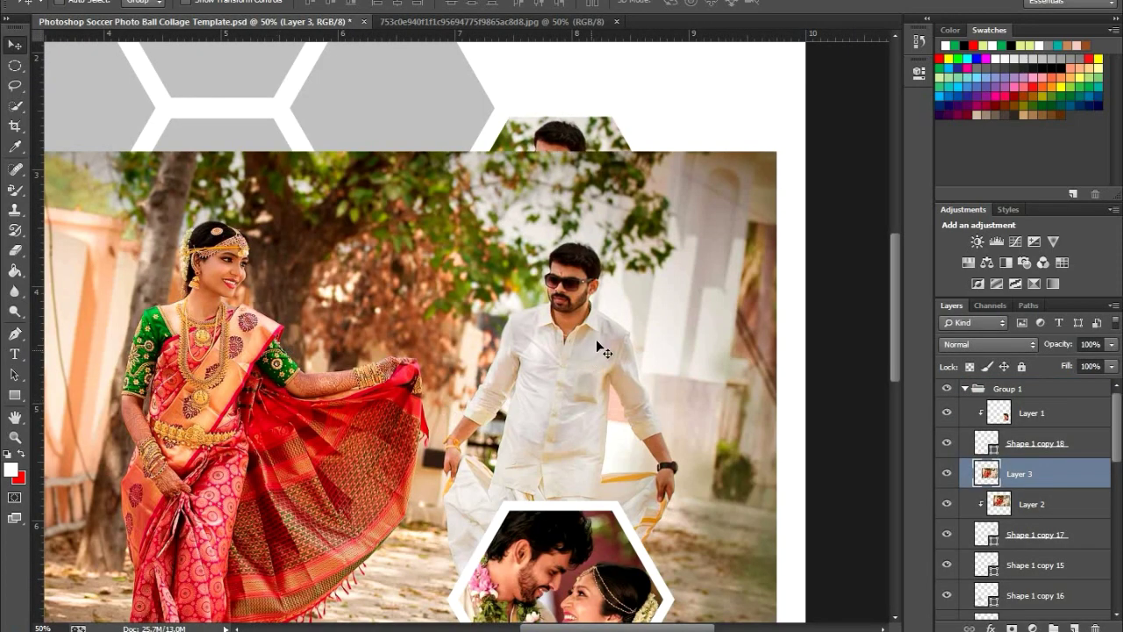
pyautogui.click(1112, 345)
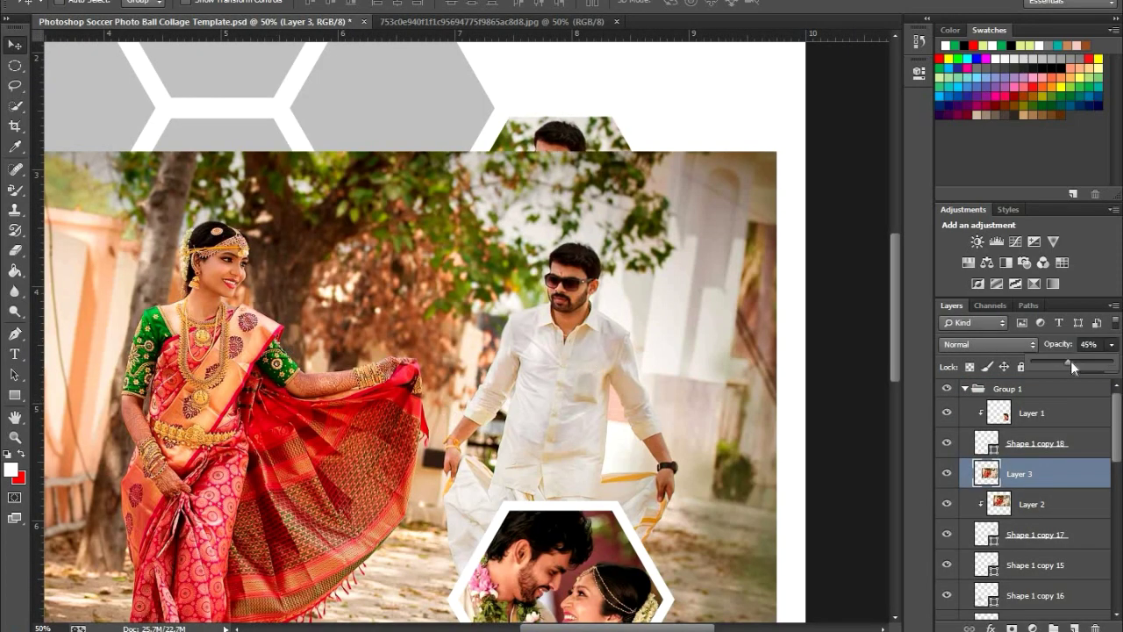
# - Move the second photo copy directly above the Shape 1 copy 15 layer, toggling layer visibility to check which hexagon that shape controls
pyautogui.scroll(-2, 1024, 520)
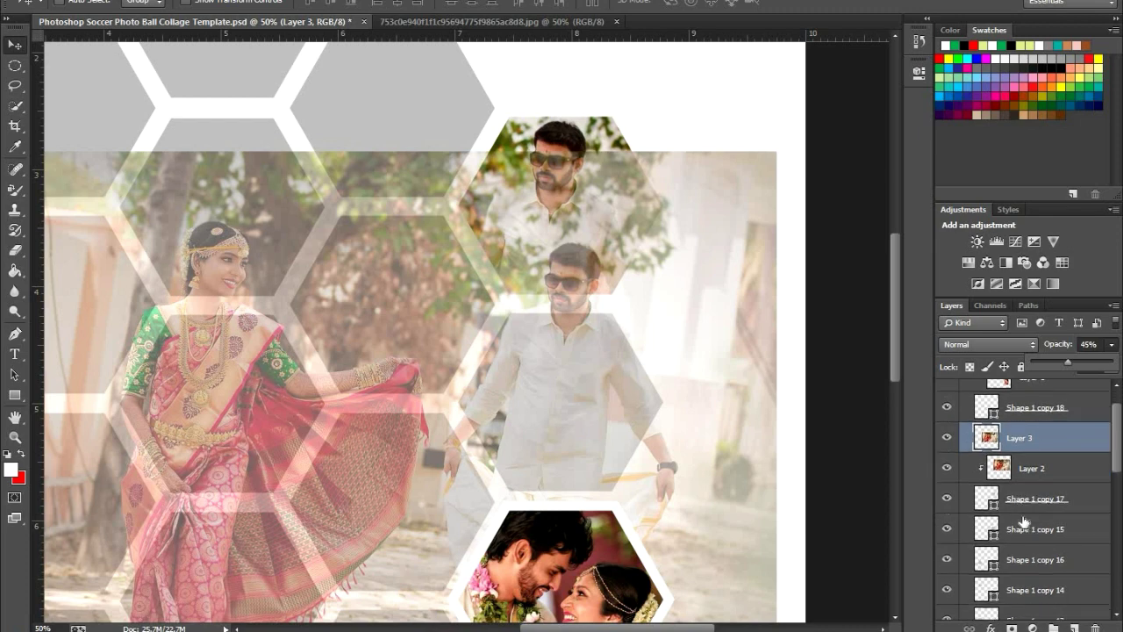
pyautogui.scroll(-1, 1024, 521)
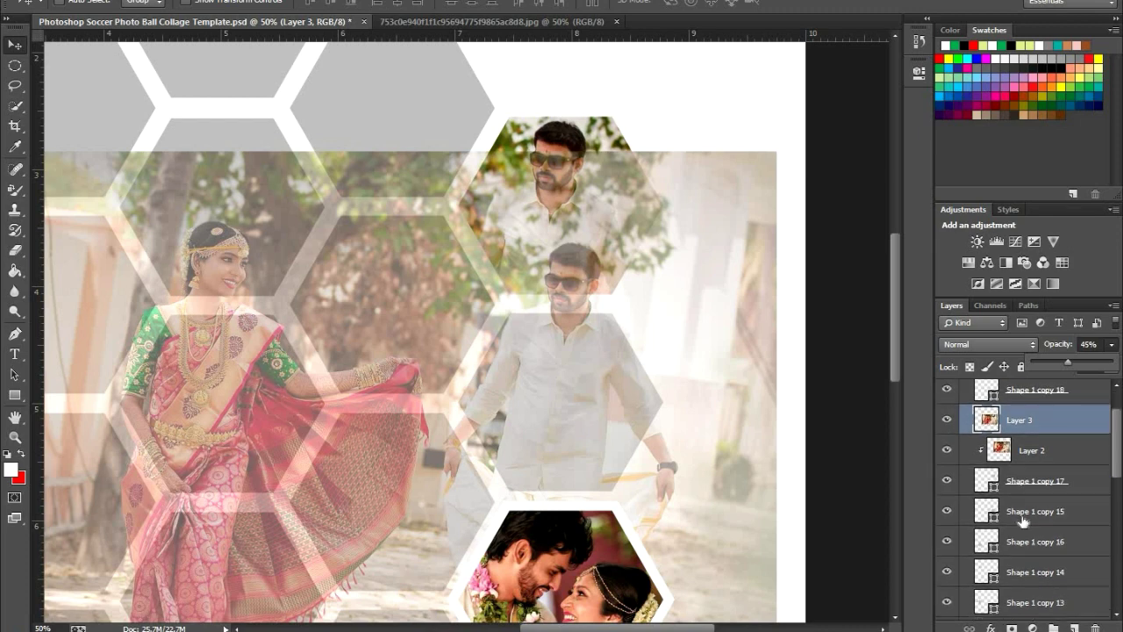
pyautogui.click(947, 422)
pyautogui.click(947, 422)
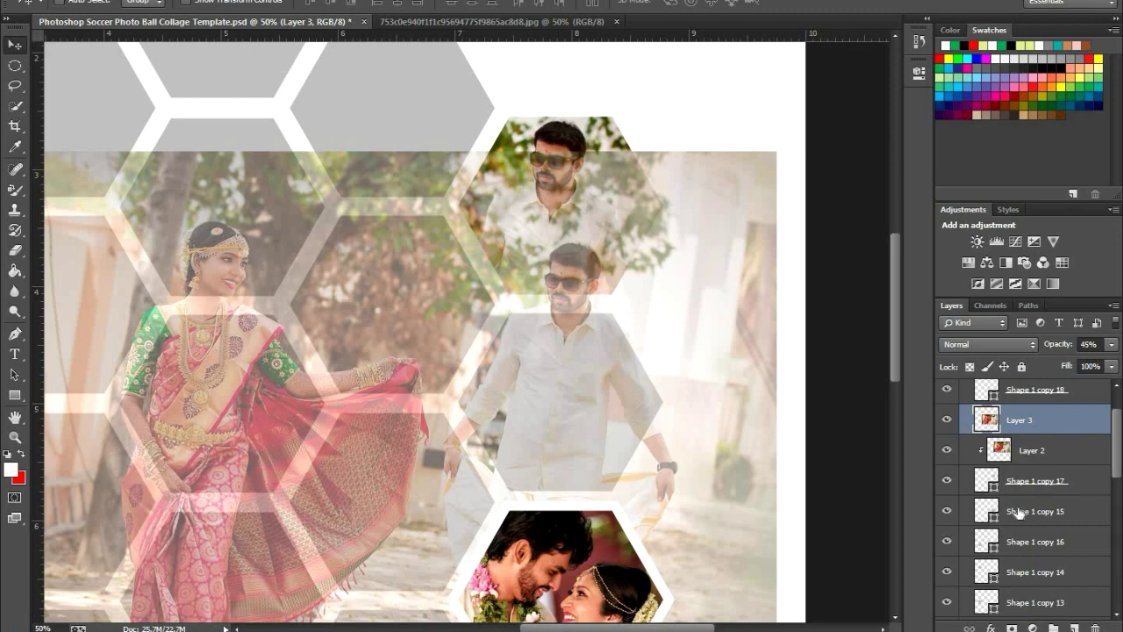
pyautogui.click(946, 481)
pyautogui.click(946, 481)
pyautogui.moveTo(1050, 423); pyautogui.dragTo(1057, 488)
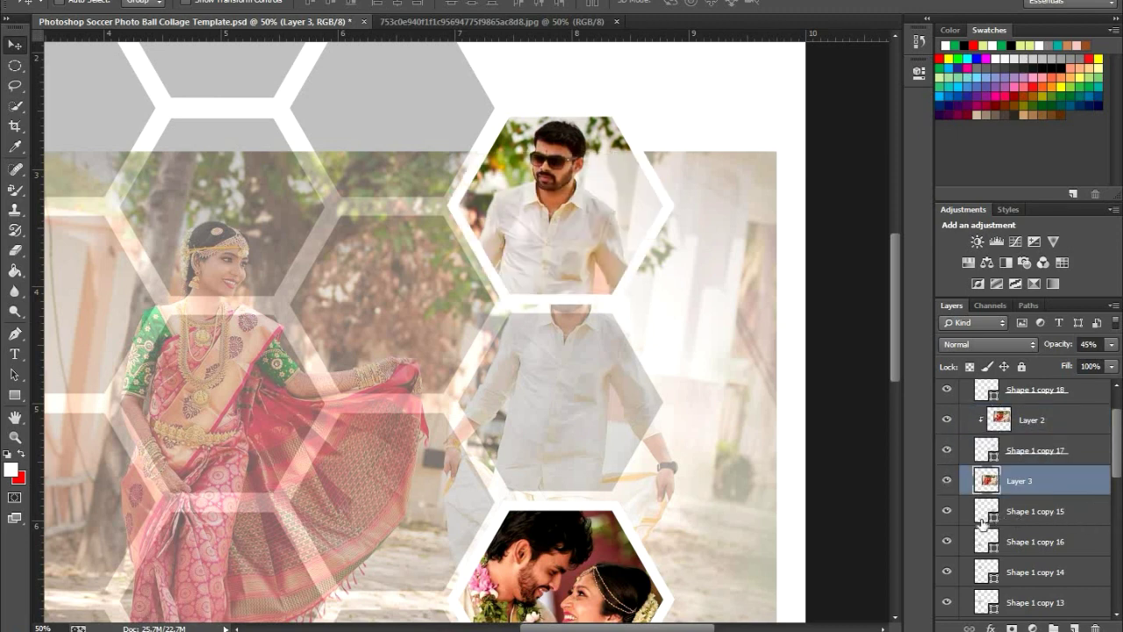
pyautogui.click(946, 511)
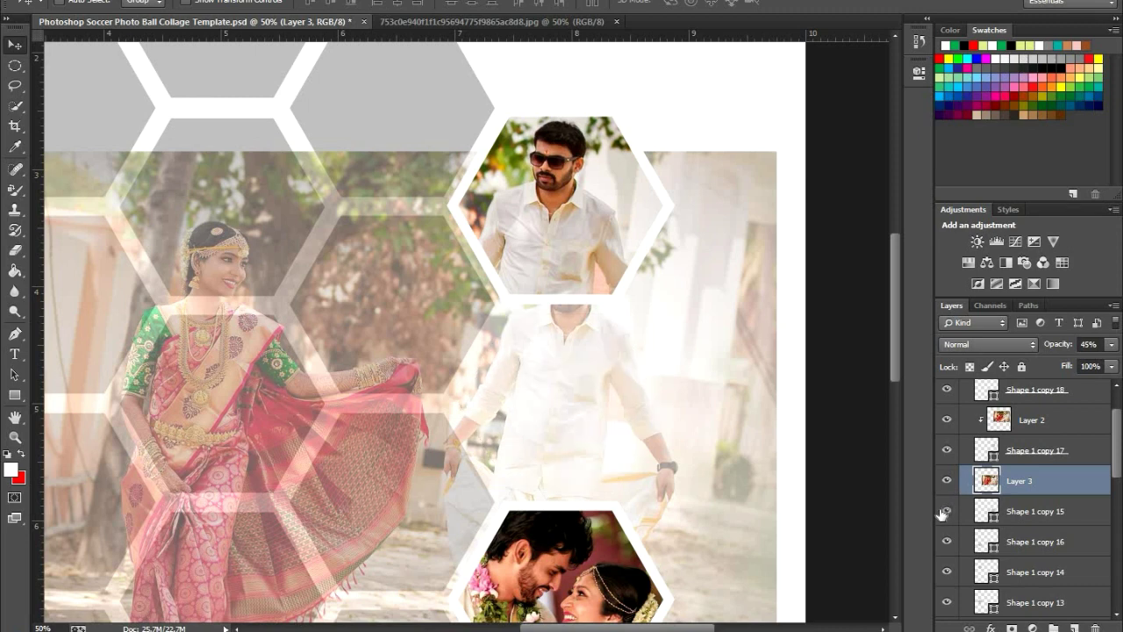
pyautogui.click(945, 511)
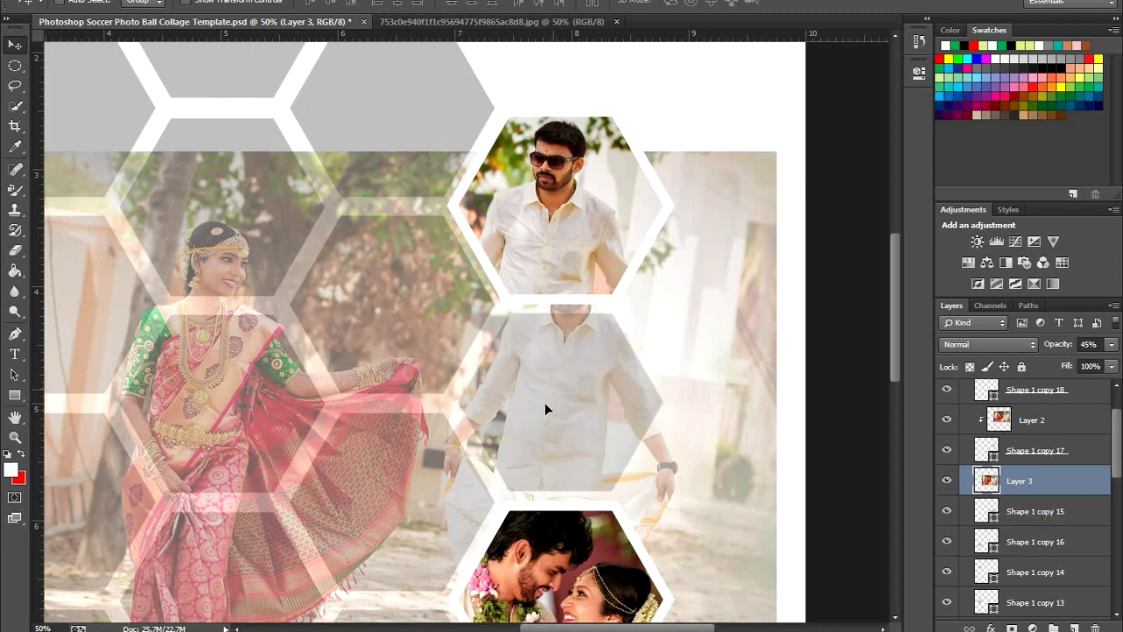
# - Clip the photo to the Shape 1 copy 15 hexagon with the bride centred in it, and set its opacity back to 100%
pyautogui.moveTo(545, 406); pyautogui.dragTo(455, 473)
pyautogui.moveTo(575, 475); pyautogui.dragTo(636, 505)
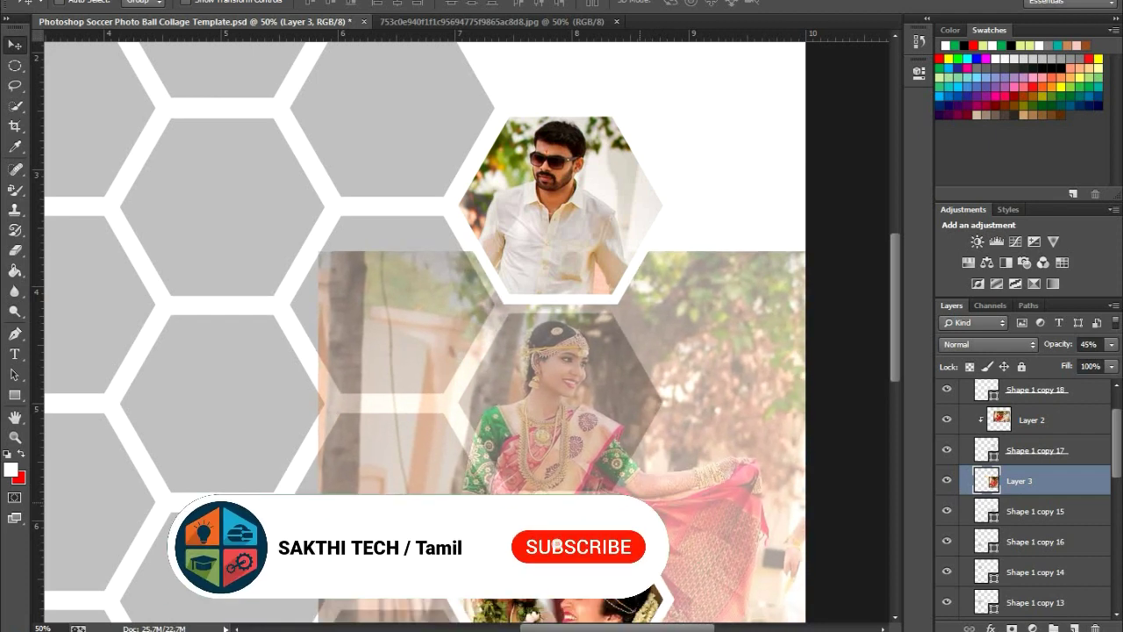
pyautogui.hotkey('ctrl', 'alt', 'g')
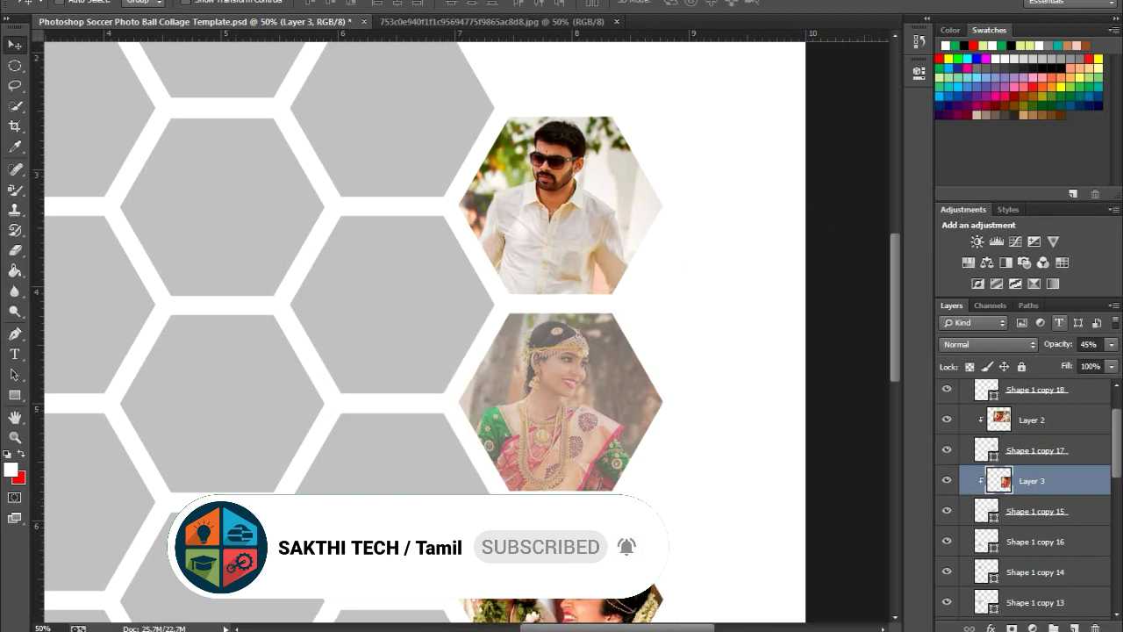
pyautogui.click(1112, 345)
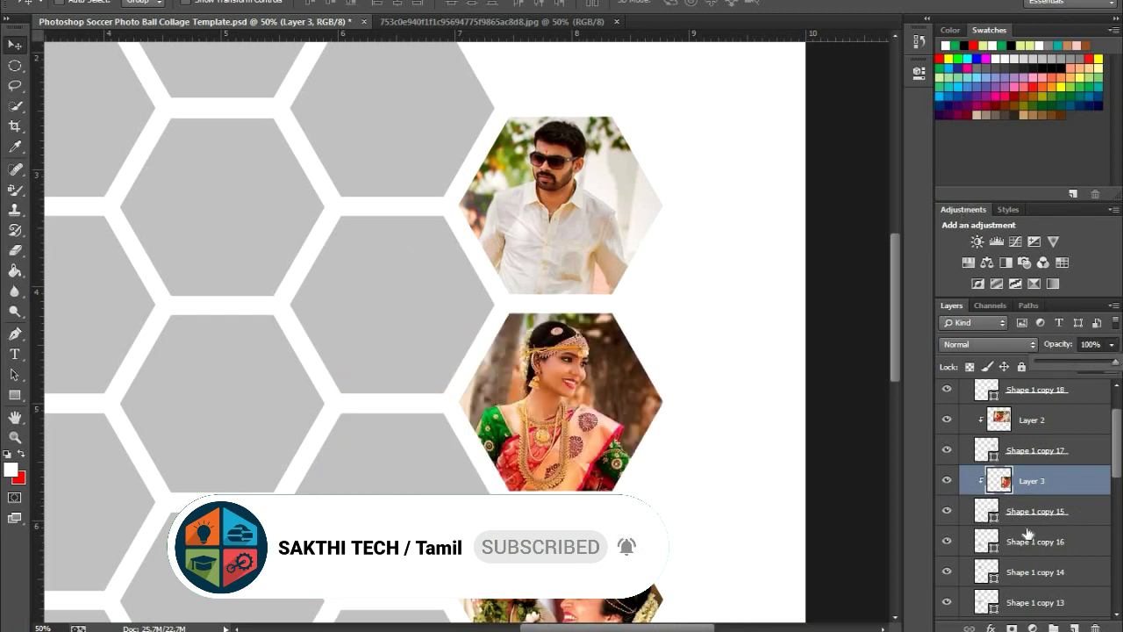
# - Select the Shape 1 copy 16 layer, checking which hexagon it controls, and open the 6bb291e0f0c5ee738c3542004fdf3172 hands photo
pyautogui.click(957, 541)
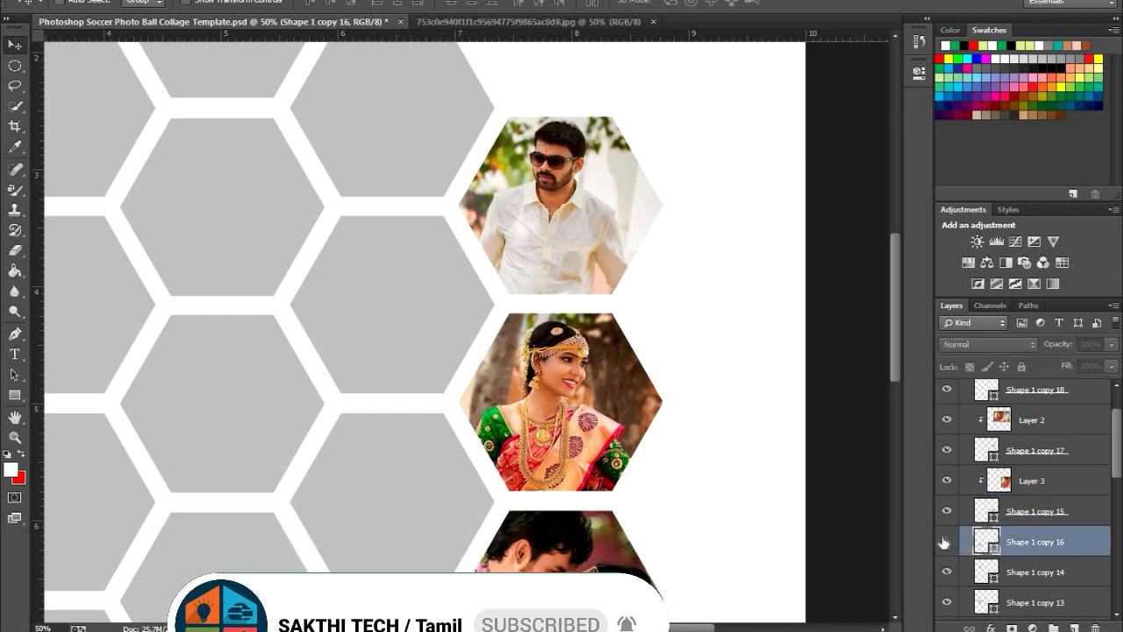
pyautogui.click(946, 541)
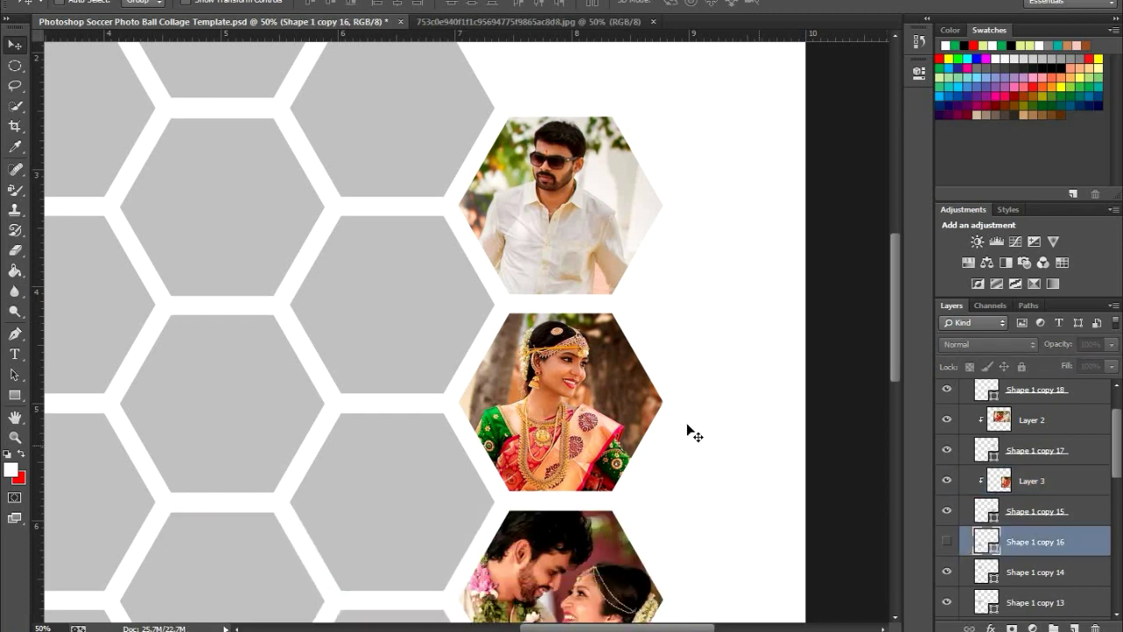
pyautogui.keyDown('alt'); pyautogui.click(507, 390); pyautogui.keyUp('alt')
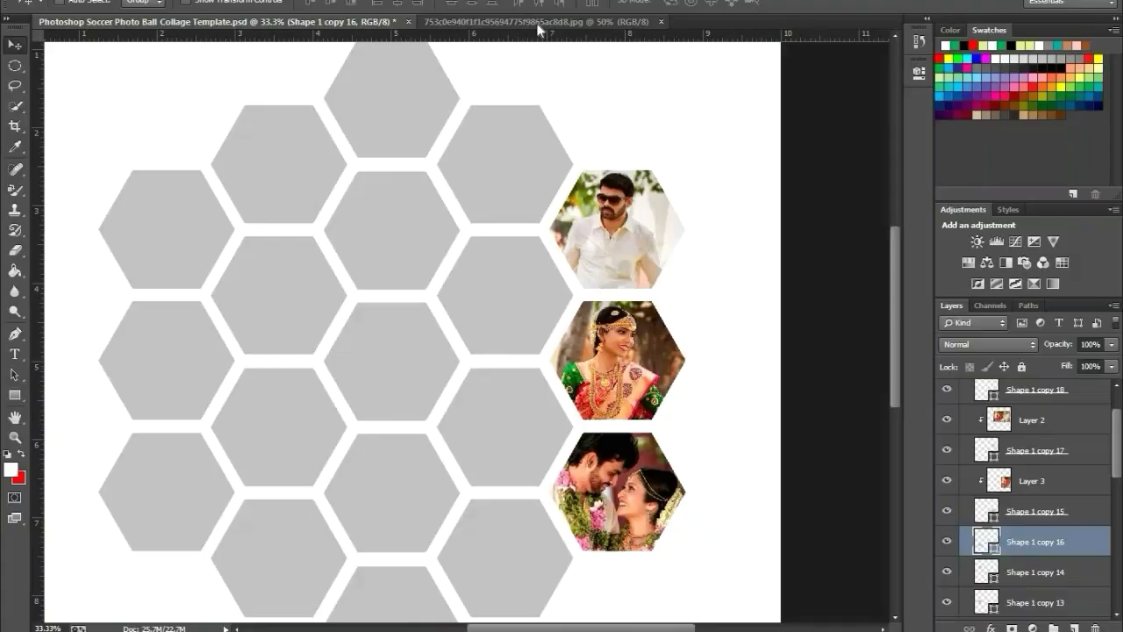
pyautogui.hotkey('ctrl', 'o')
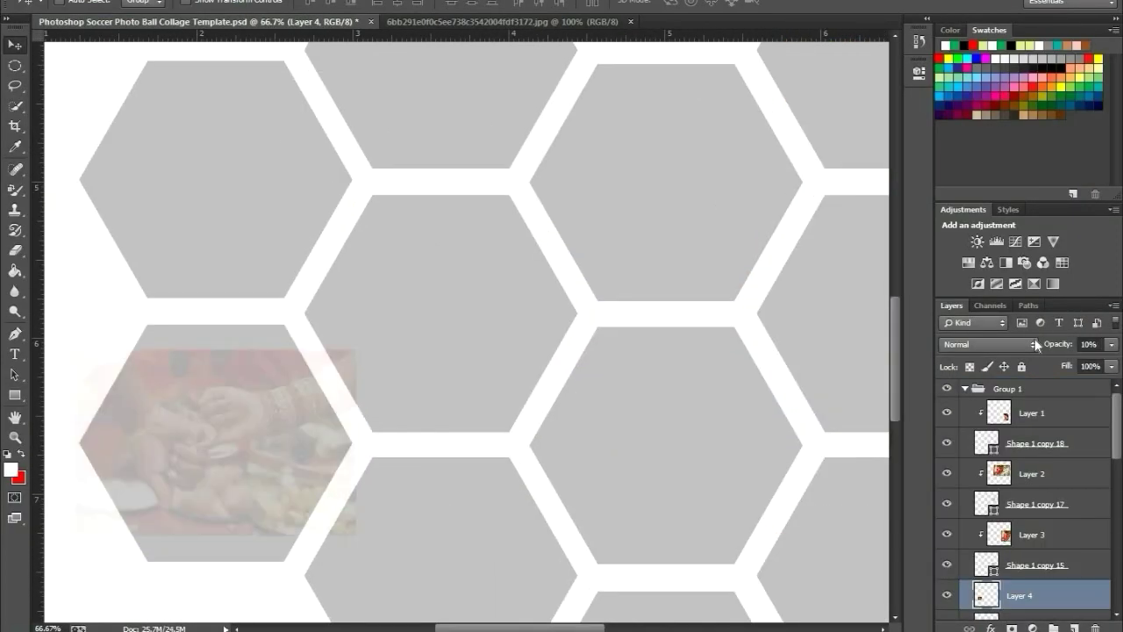
# - Enlarge the hands photo with Free Transform to cover the Shape 1 copy 16 hexagon and clip it to that shape
pyautogui.hotkey('ctrl', 't')
pyautogui.moveTo(351, 489); pyautogui.dragTo(389, 577)
pyautogui.moveTo(263, 457); pyautogui.dragTo(304, 508)
pyautogui.press('Return')
pyautogui.hotkey('ctrl', 'alt', 'g')
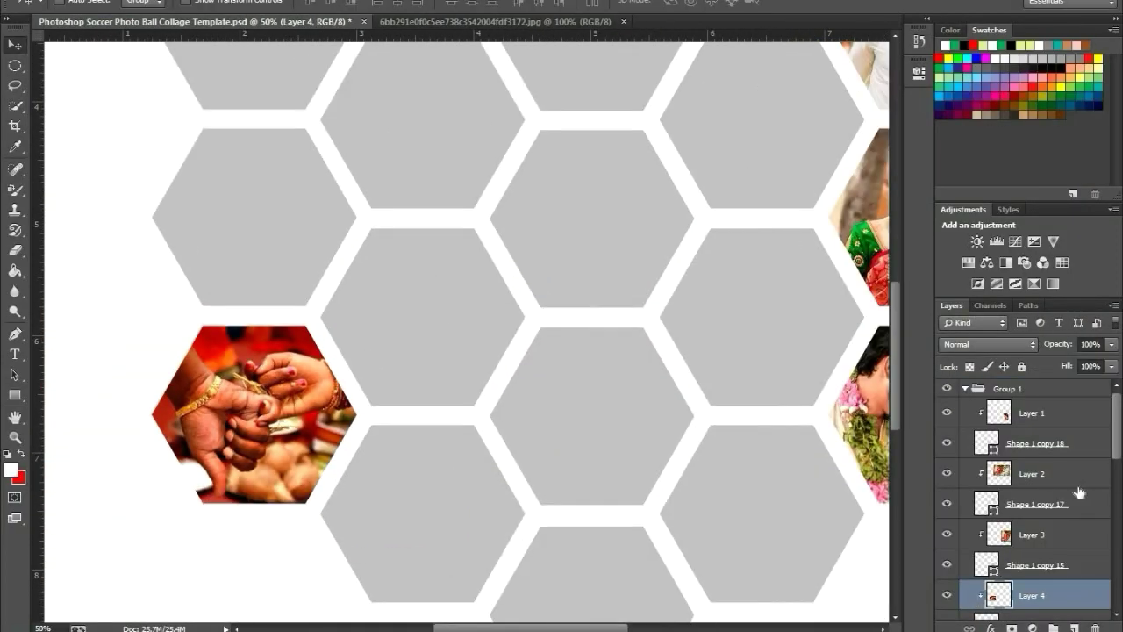
# - Fit the rice-filled hands photo at 51% opacity over the Shape 1 copy 14 hexagon with Free Transform and clip it to that shape
pyautogui.click(957, 532)
pyautogui.click(1072, 363)
pyautogui.hotkey('ctrl', 't')
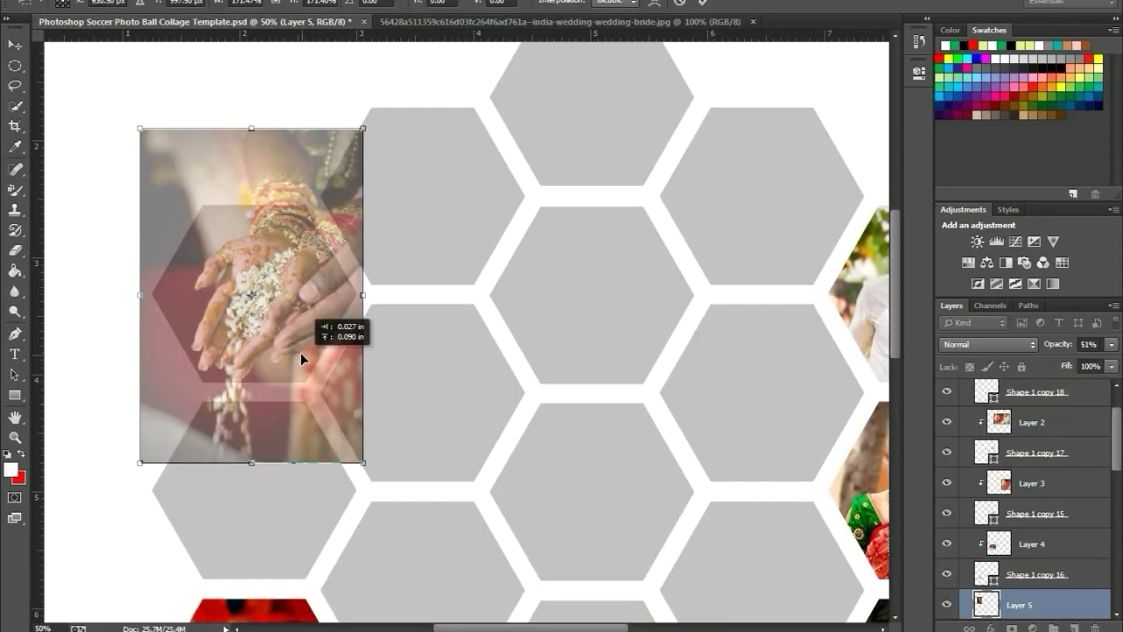
pyautogui.moveTo(300, 352); pyautogui.dragTo(307, 321)
pyautogui.press('Return')
pyautogui.hotkey('ctrl', 'alt', 'g')
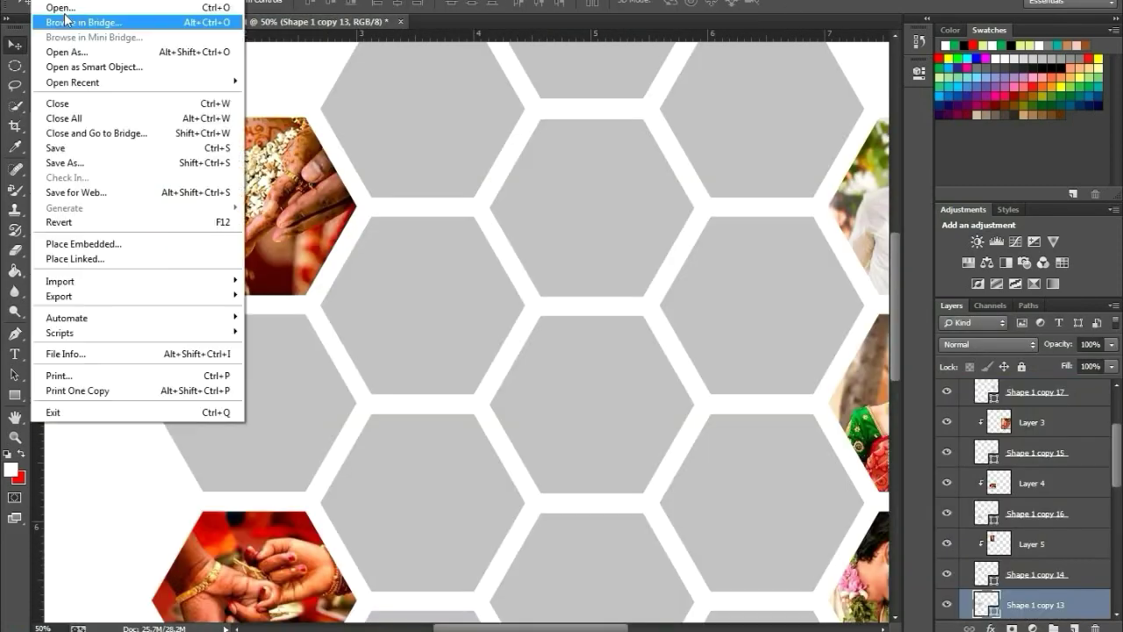
# - Open the 7408c45df73e333ad41af45bf5dd2f26 couple photo and position it at 49% opacity with both faces inside the Shape 1 copy 13 hexagon
pyautogui.click(52, 8)
pyautogui.moveTo(598, 158); pyautogui.dragTo(602, 279)
pyautogui.scroll(2, 602, 279)
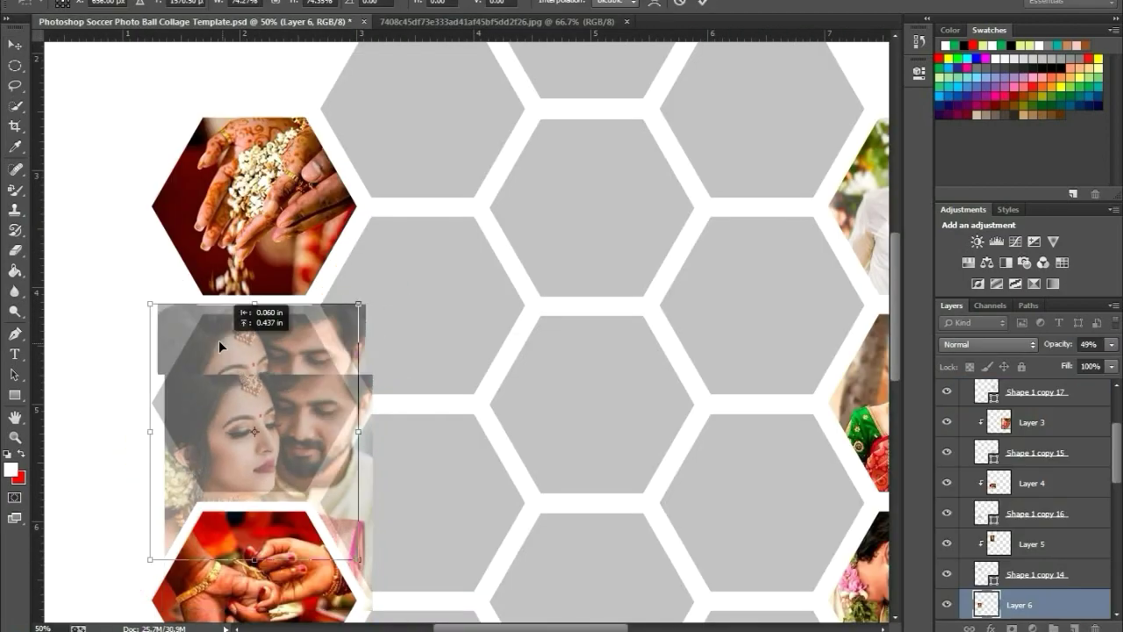
pyautogui.moveTo(218, 340); pyautogui.dragTo(220, 343)
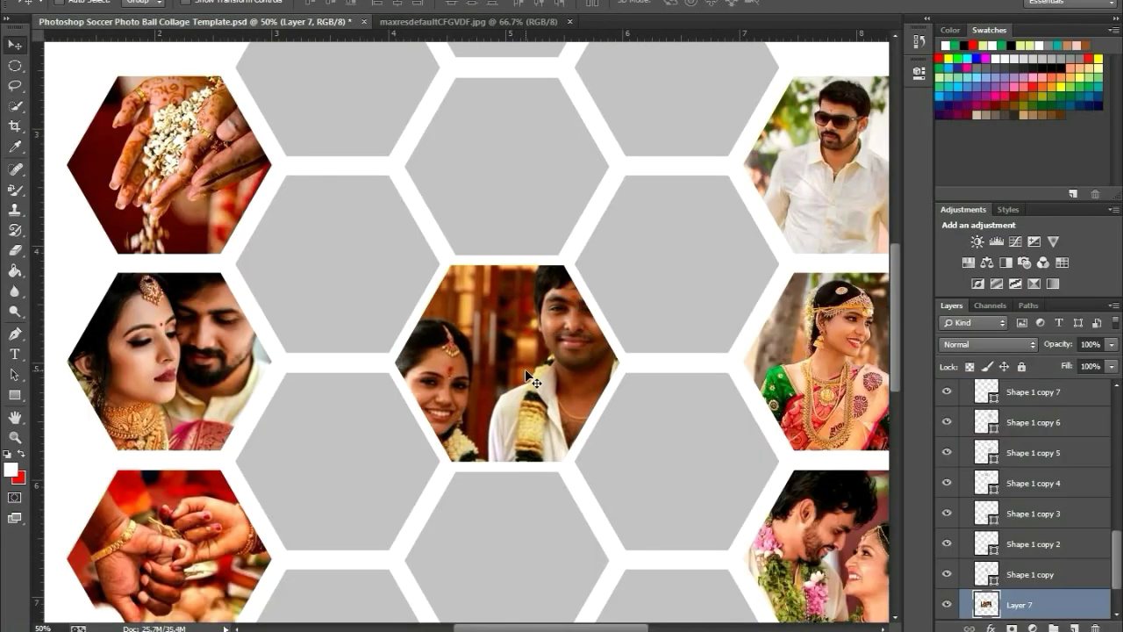
# - Adjust the maxresdefaultCFGVDF couple photo with Free Transform so both faces fit inside the central hexagon
pyautogui.hotkey('ctrl', 't')
pyautogui.moveTo(489, 410); pyautogui.dragTo(505, 404)
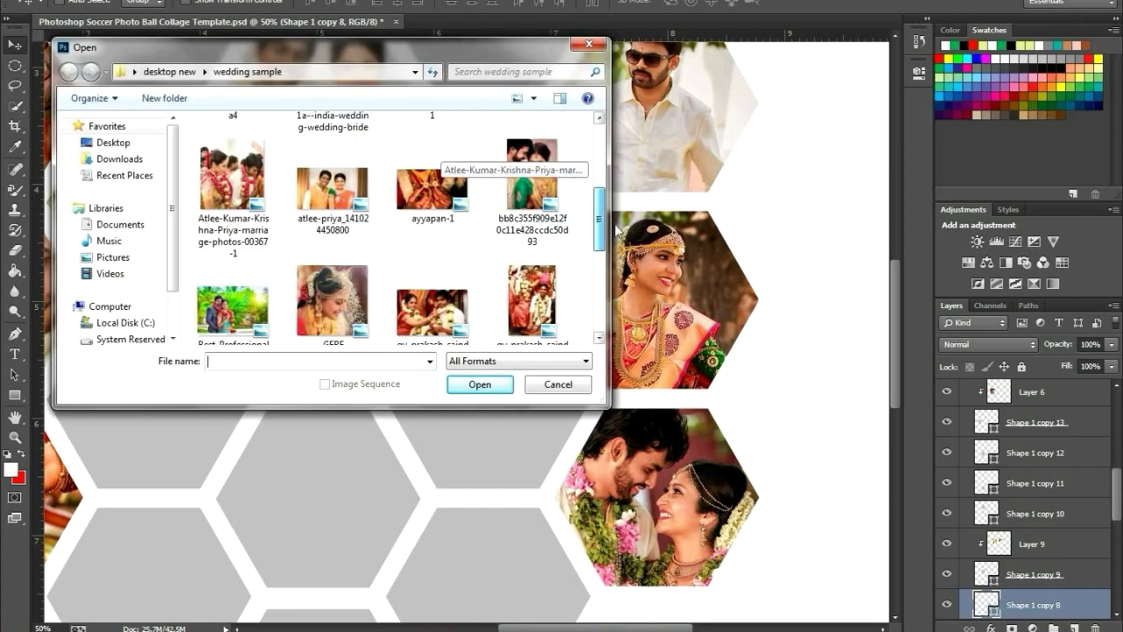
# - Open the garlanded couple's engagement photo and scale and position its layer so the bride fills the hexagon below the central one
pyautogui.scroll(-3, 401, 263)
pyautogui.click(442, 301)
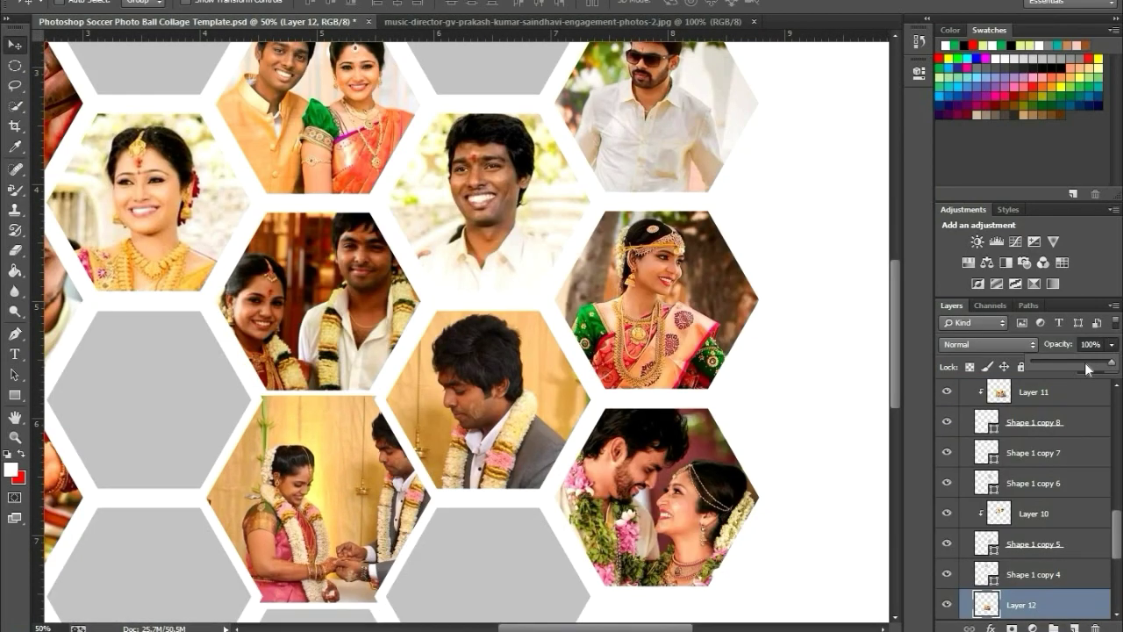
pyautogui.hotkey('ctrl', 't')
pyautogui.moveTo(308, 514); pyautogui.dragTo(356, 459)
pyautogui.press('Return')
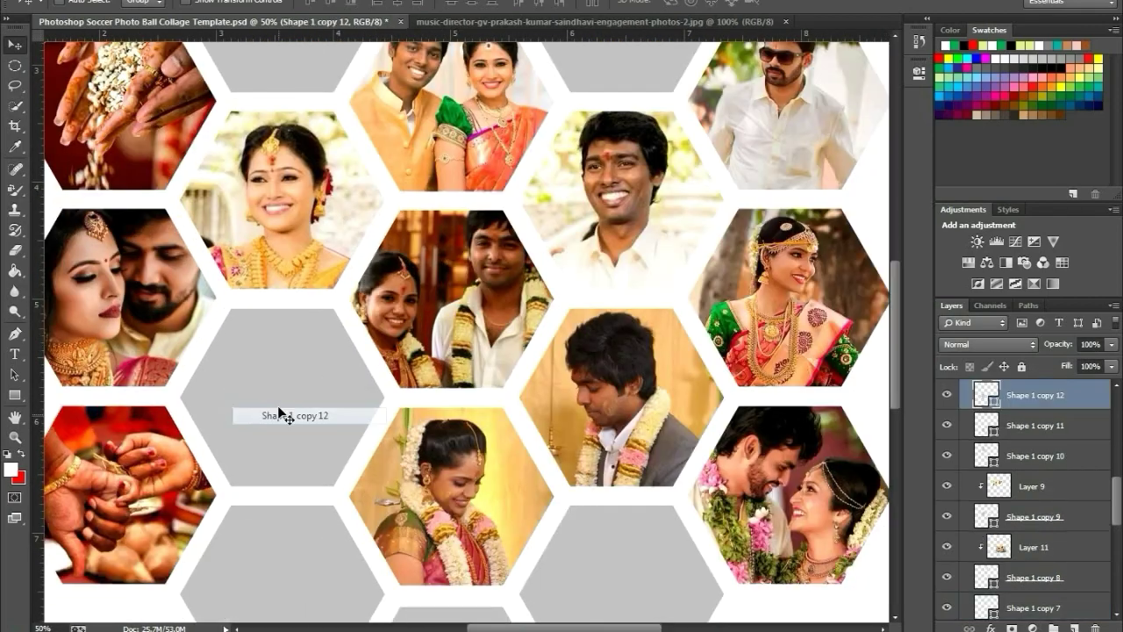
# - Open kannad-matrimony.jpg and copy the photo into the template for the empty Shape 1 copy 12 hexagon below the smiling bride
pyautogui.hotkey('ctrl', 'o')
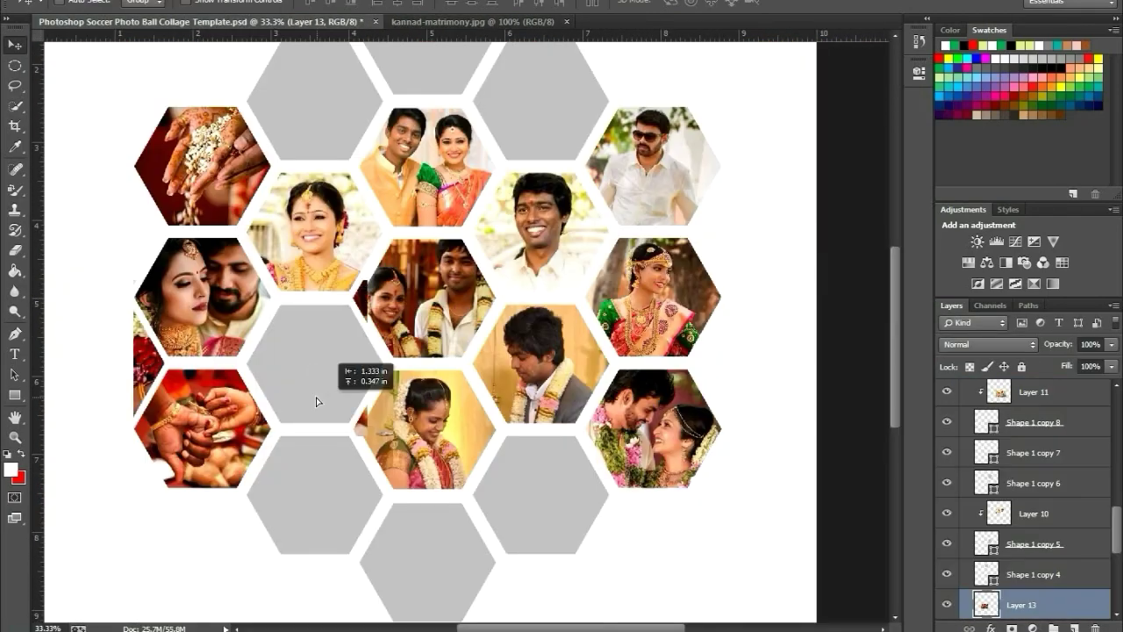
pyautogui.rightClick(366, 354)
pyautogui.click(573, 533)
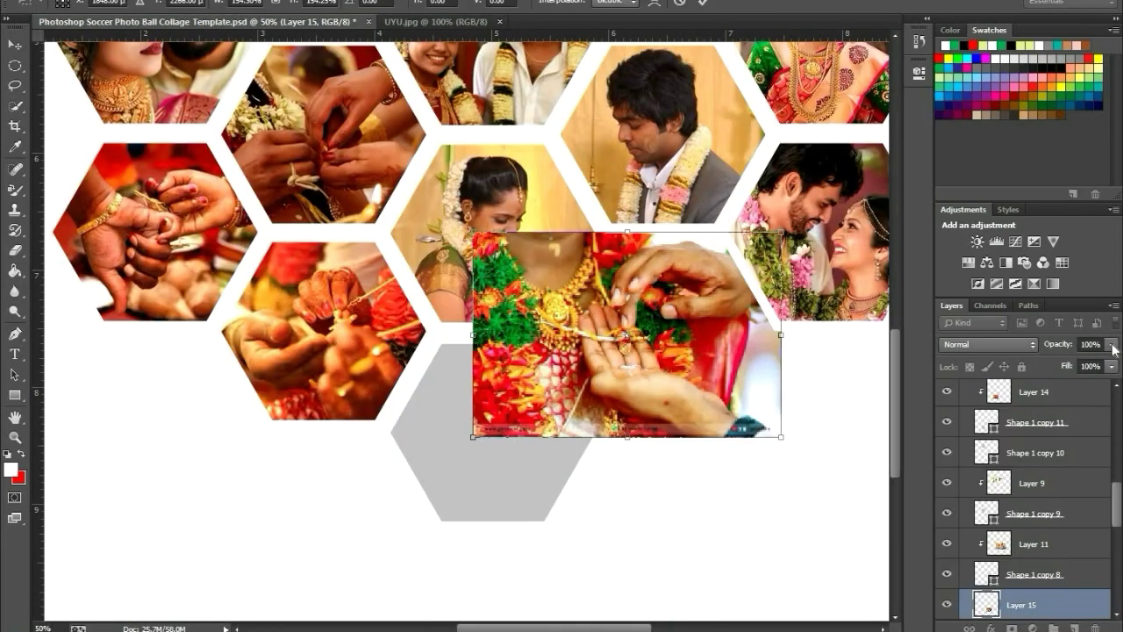
# - Position the UYU.jpg ring-and-hands photo in the Shape 1 copy 7 hexagon and the hennaed-feet photo in the bottommost hexagon
pyautogui.moveTo(661, 364); pyautogui.dragTo(705, 362)
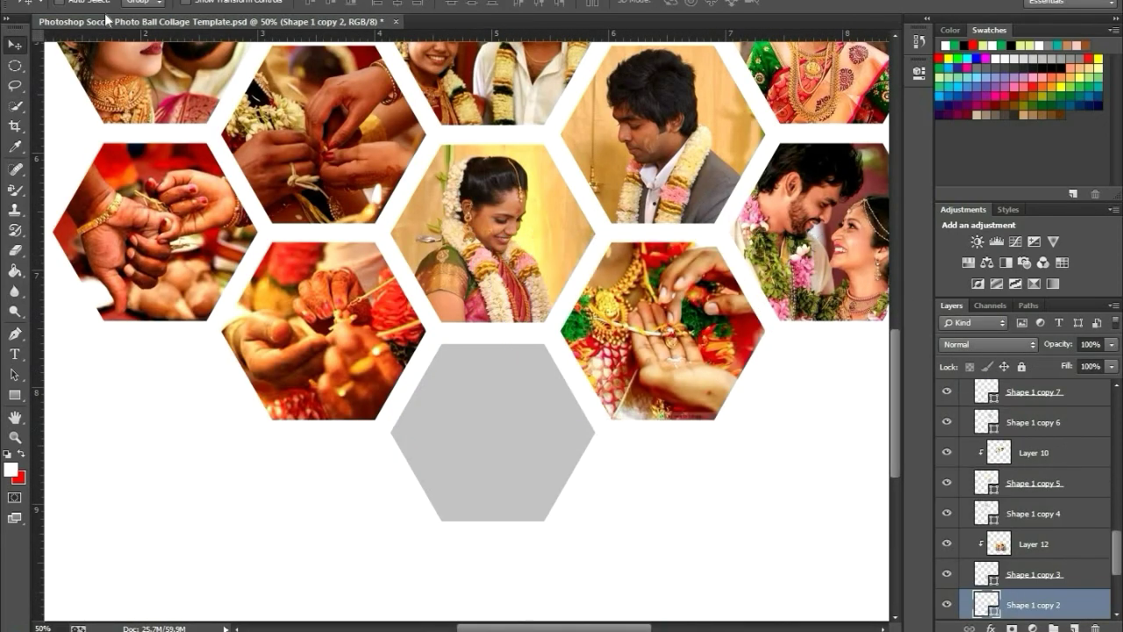
pyautogui.moveTo(522, 455); pyautogui.dragTo(515, 433)
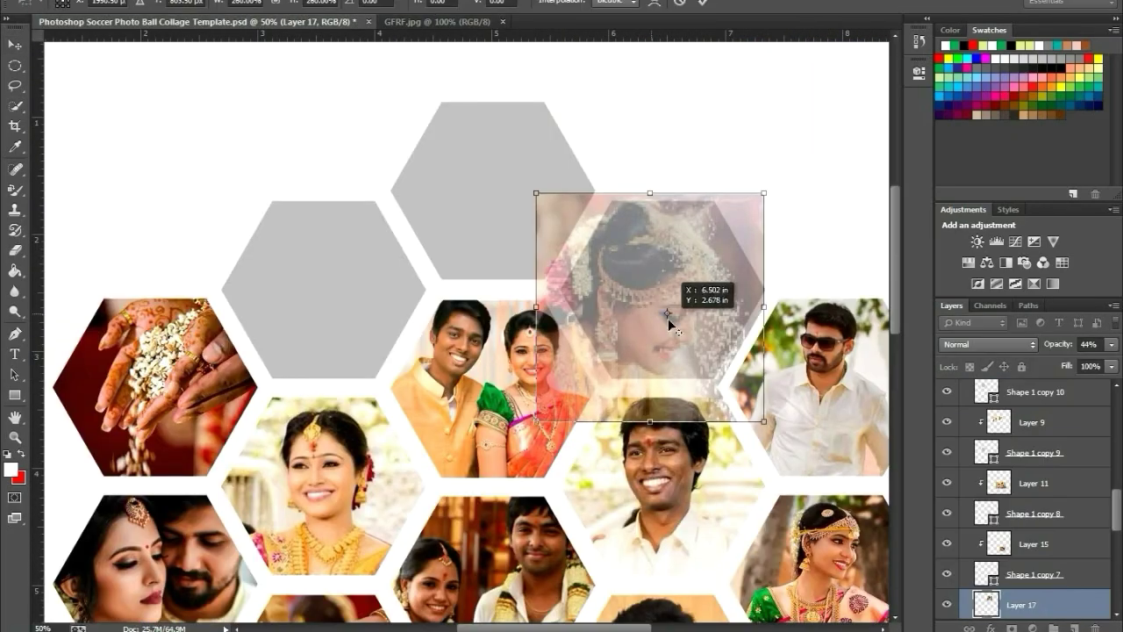
# - Fit the GFRF.jpg bride into the empty hexagon beside the topmost one, and the YUHGKJ.jpg hands photo into the Shape 1 copy 10 hexagon
pyautogui.moveTo(676, 288); pyautogui.dragTo(764, 201)
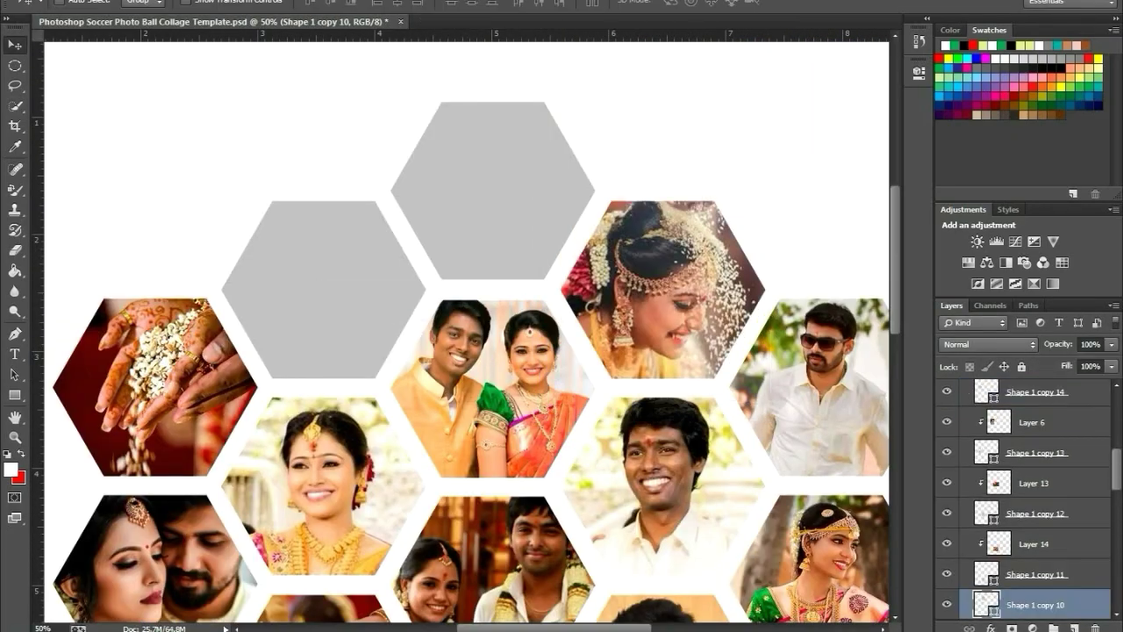
pyautogui.hotkey('ctrl', 'o')
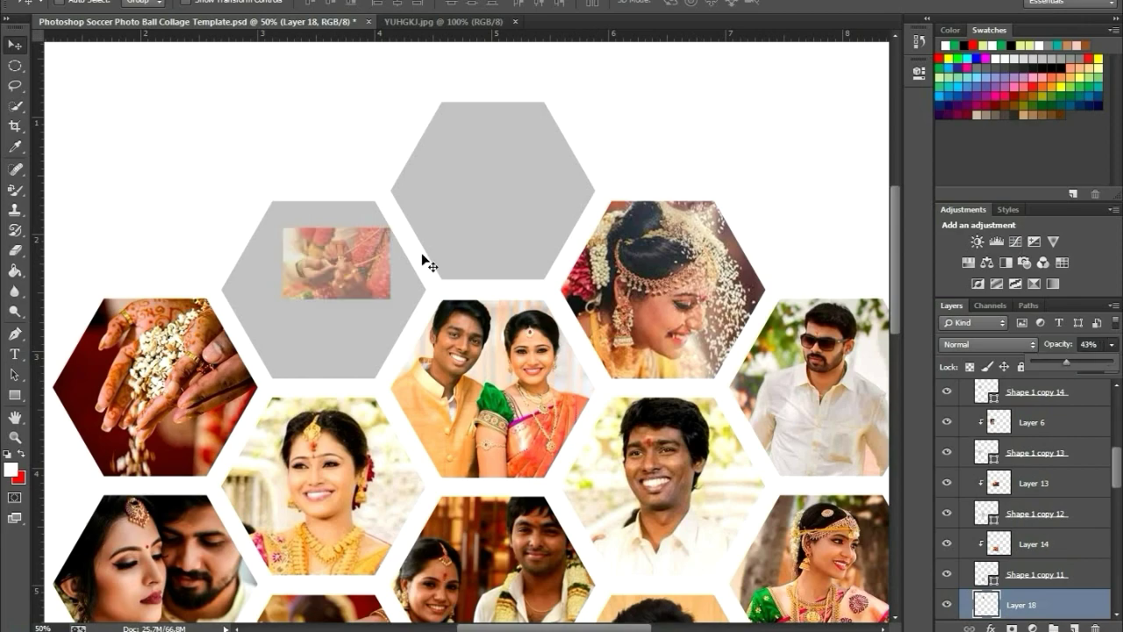
pyautogui.moveTo(426, 258); pyautogui.dragTo(472, 205)
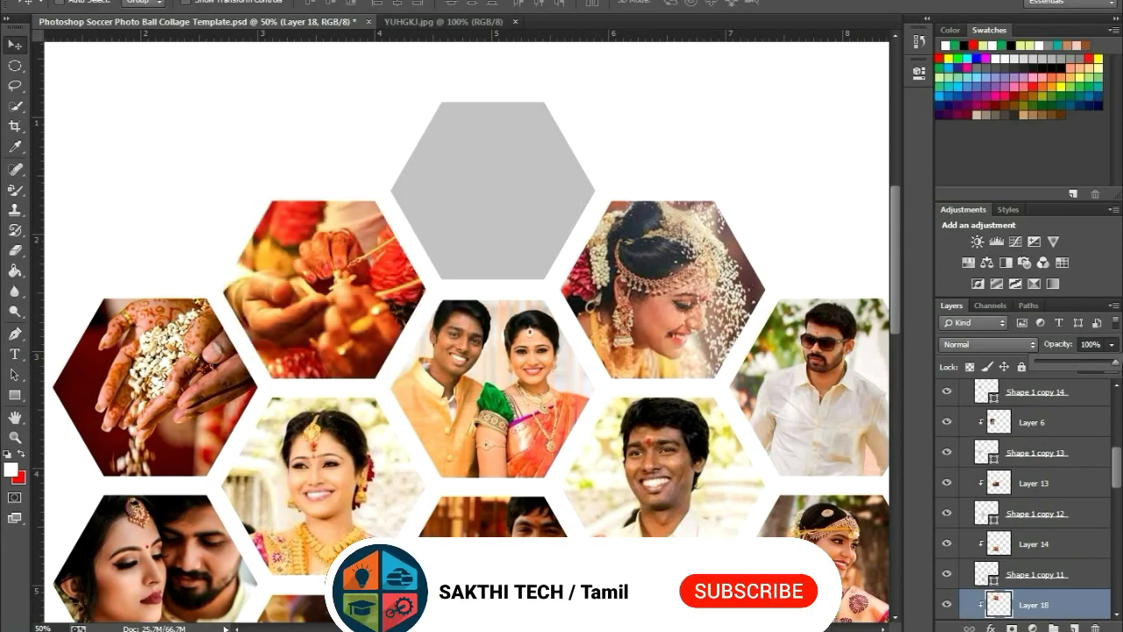
# - Position the screen-4.jpg hands photo in the topmost hexagon and save the collage as a High quality, Progressive JPEG with 3 scans
pyautogui.moveTo(526, 178); pyautogui.dragTo(537, 178)
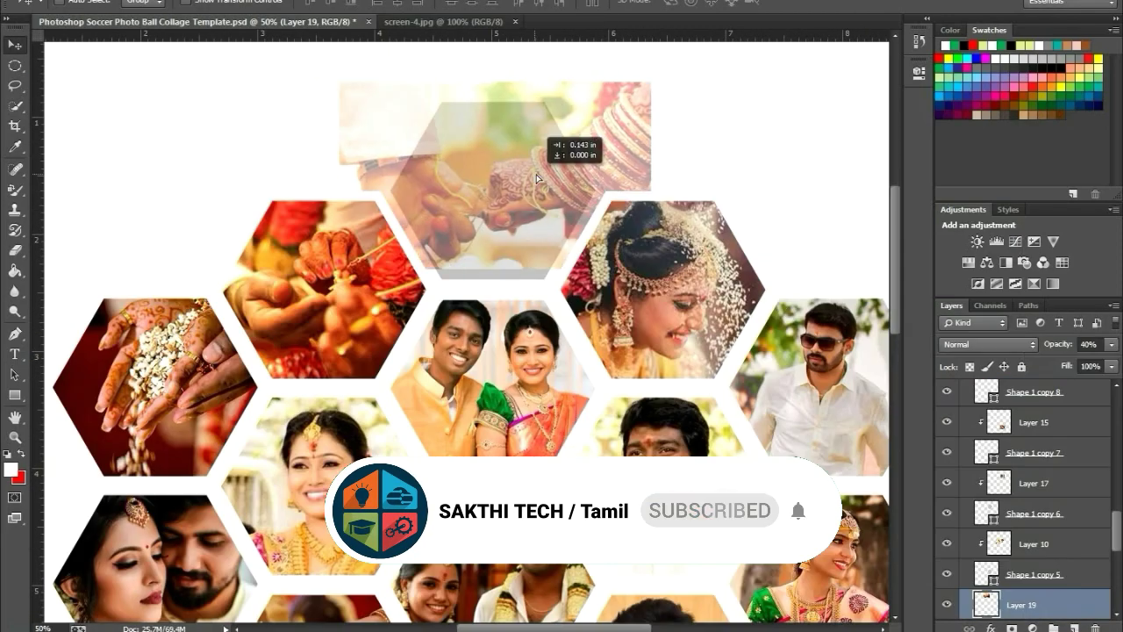
pyautogui.hotkey('ctrl', 't')
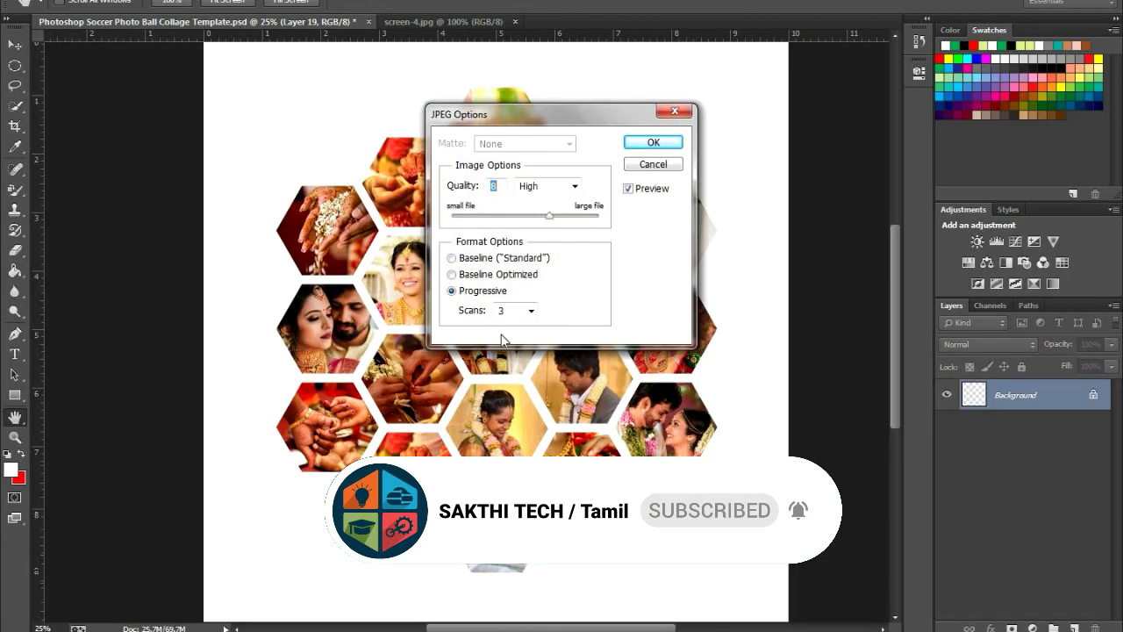
pyautogui.click(649, 143)
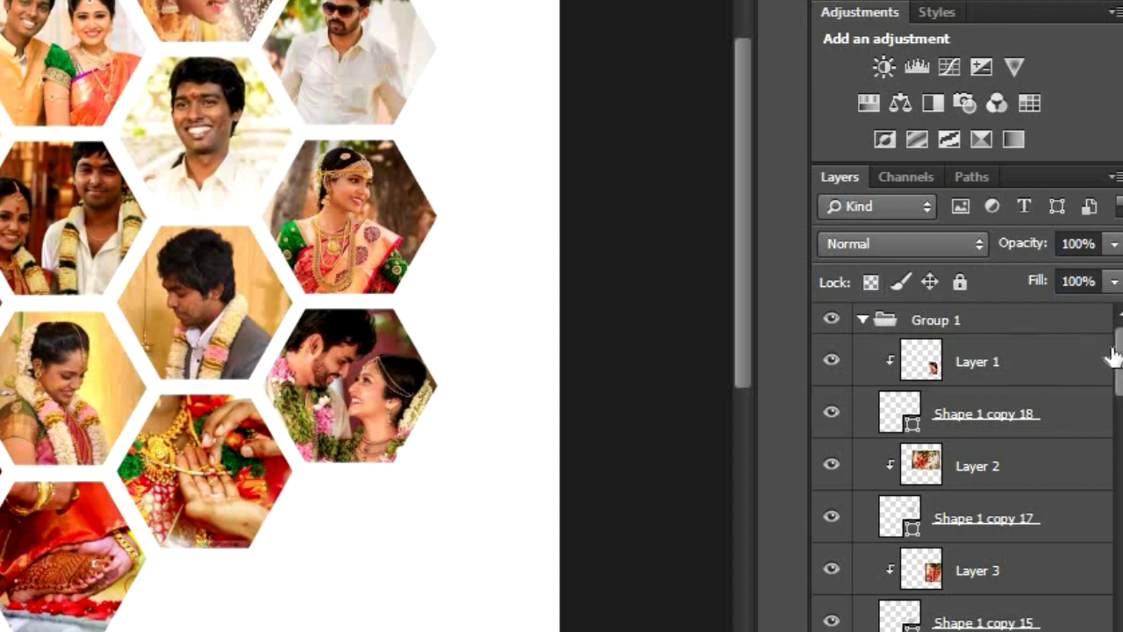
# - Collapse and duplicate Group 1 within the template, and hide the original group
pyautogui.click(863, 321)
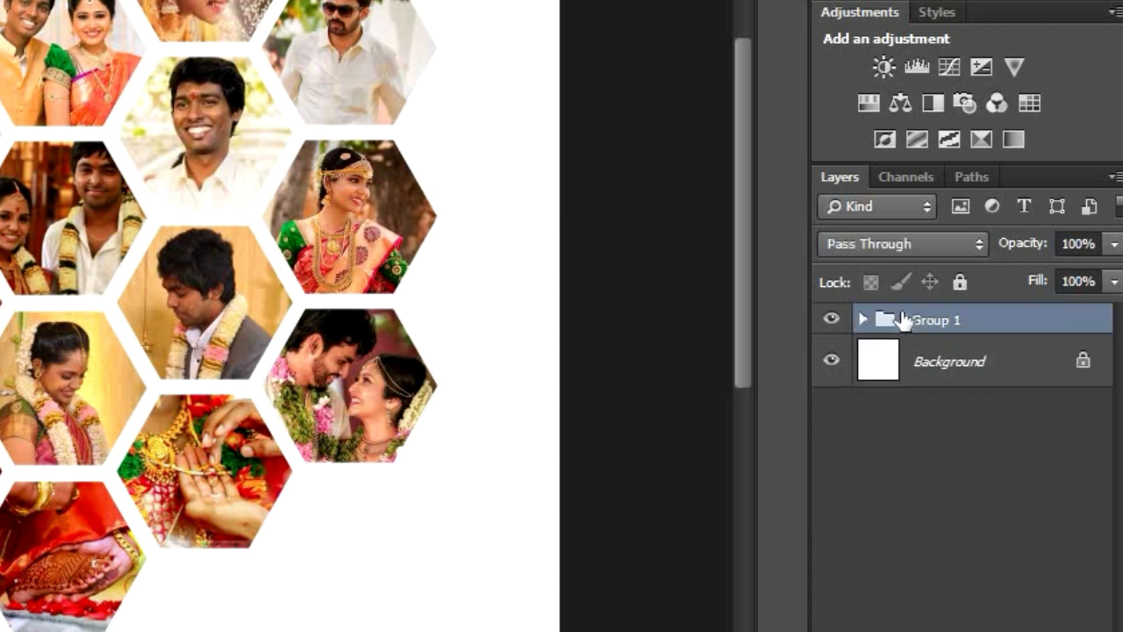
pyautogui.rightClick(904, 321)
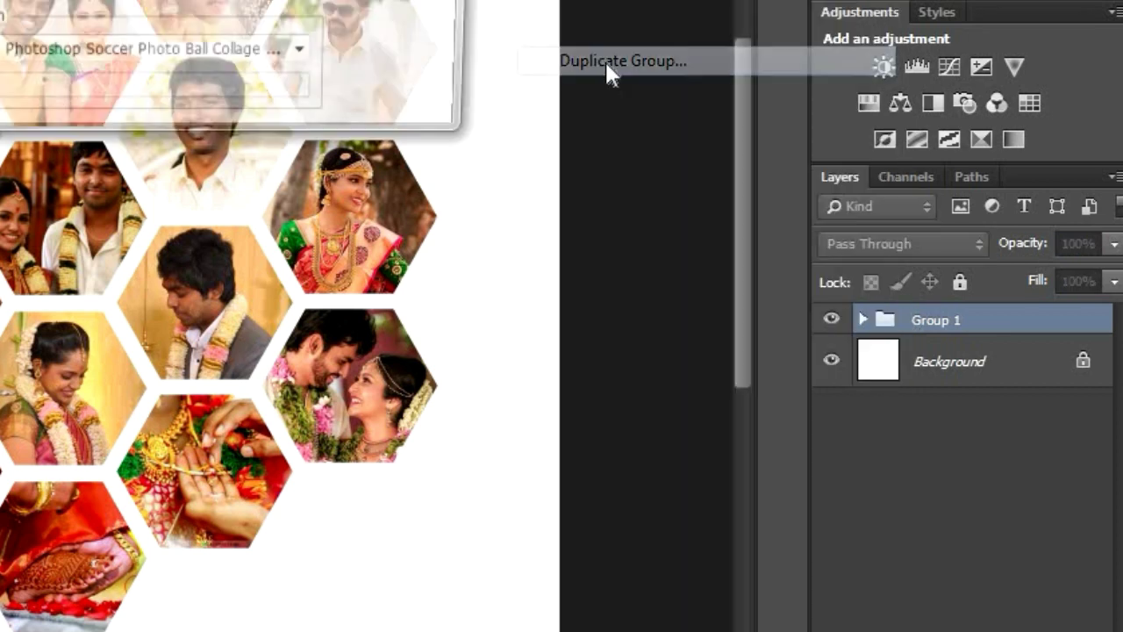
pyautogui.click(605, 64)
pyautogui.click(687, 173)
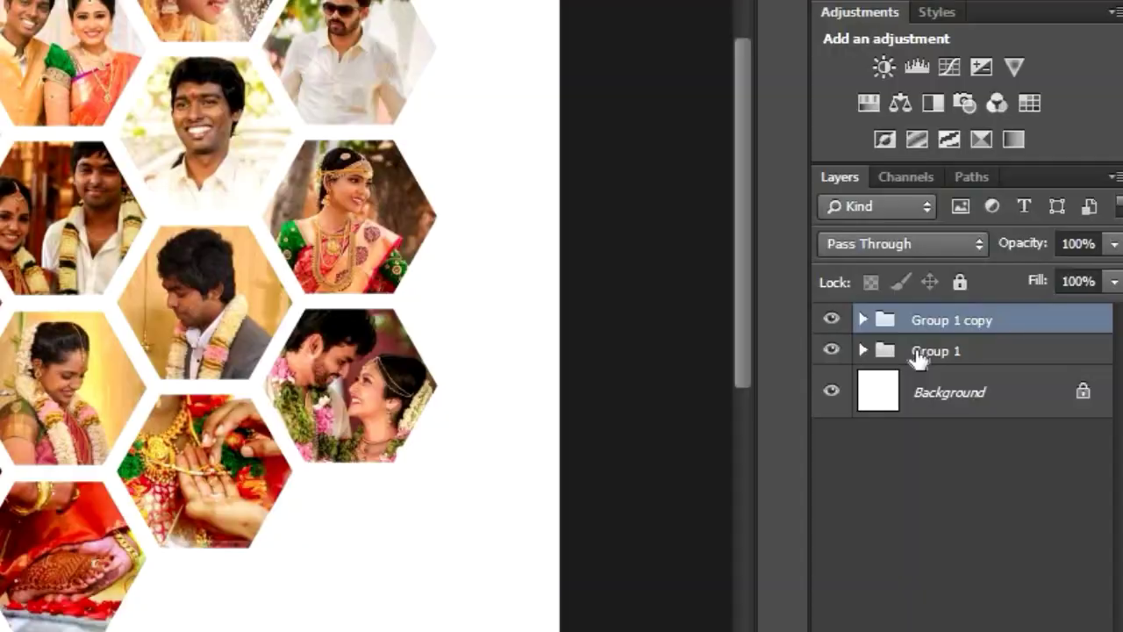
pyautogui.click(918, 351)
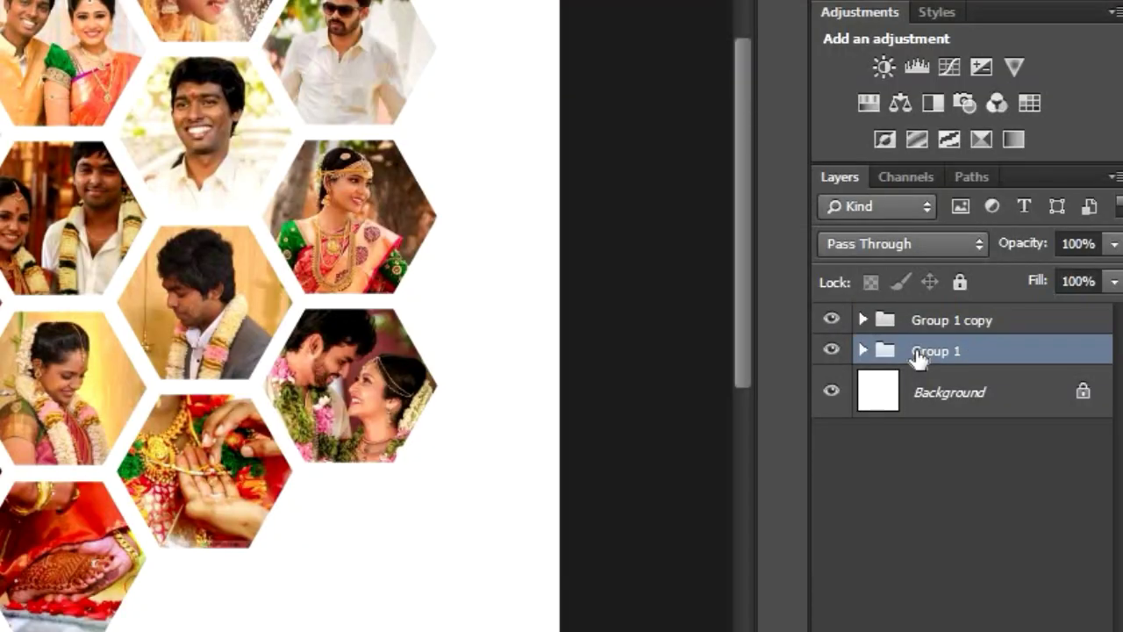
pyautogui.click(830, 351)
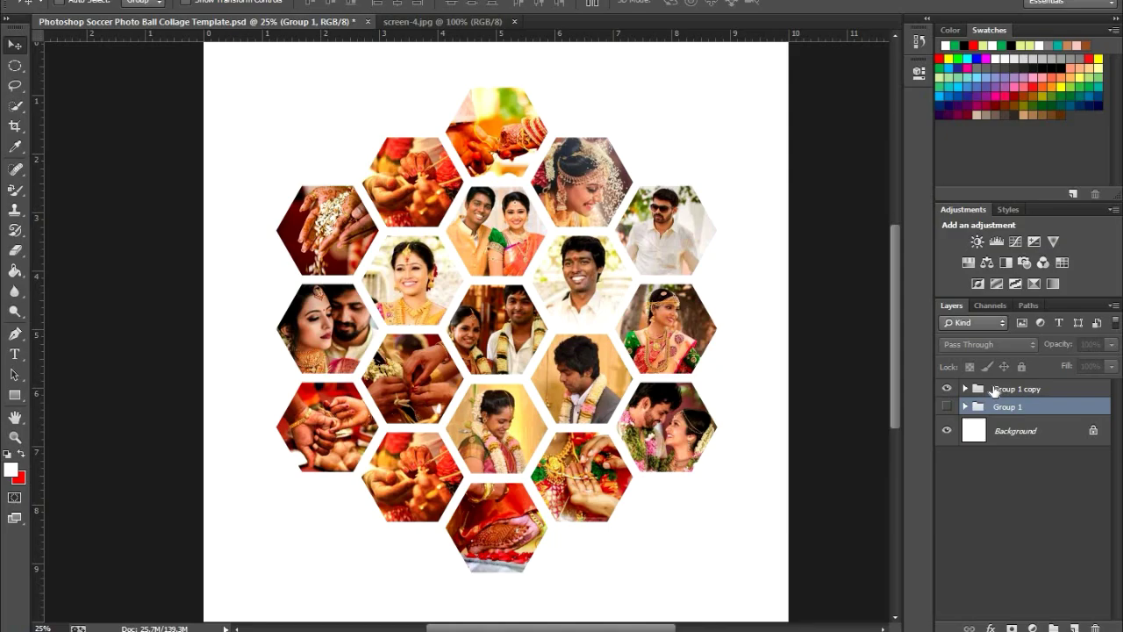
# - Merge Group 1 copy into a single layer and check its transparency by briefly hiding the Background
pyautogui.click(995, 392)
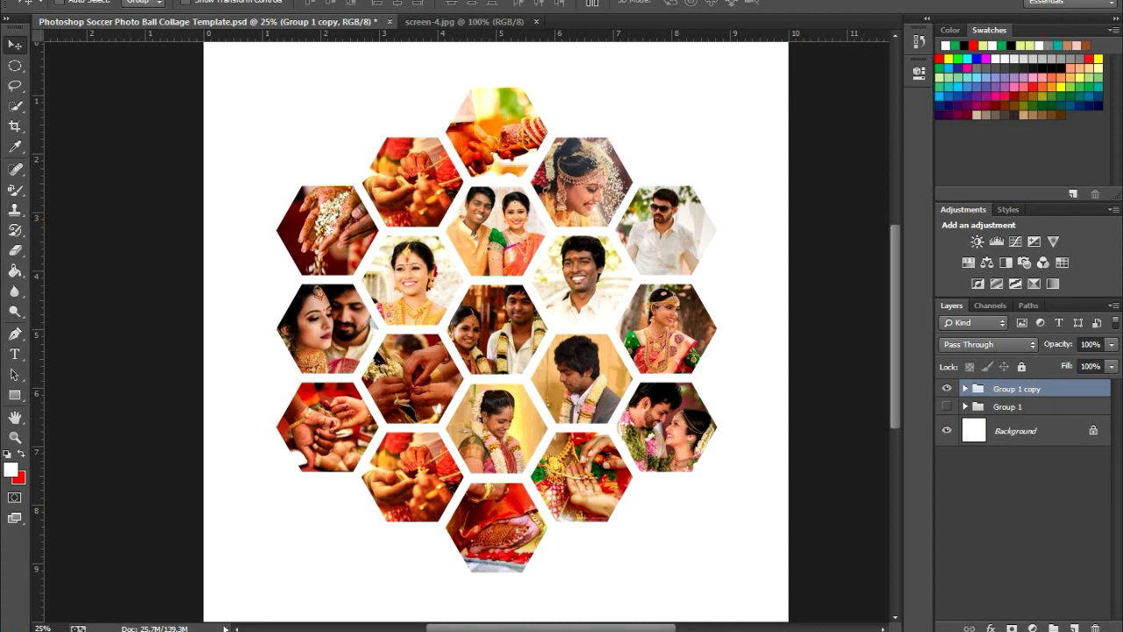
pyautogui.click(140, 1)
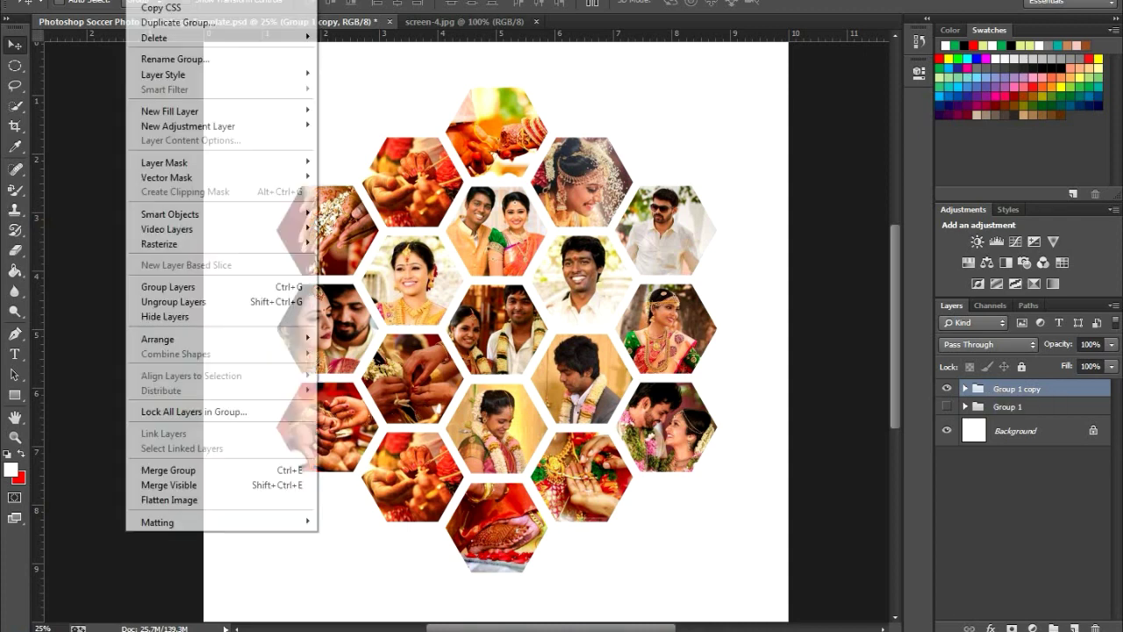
pyautogui.click(219, 475)
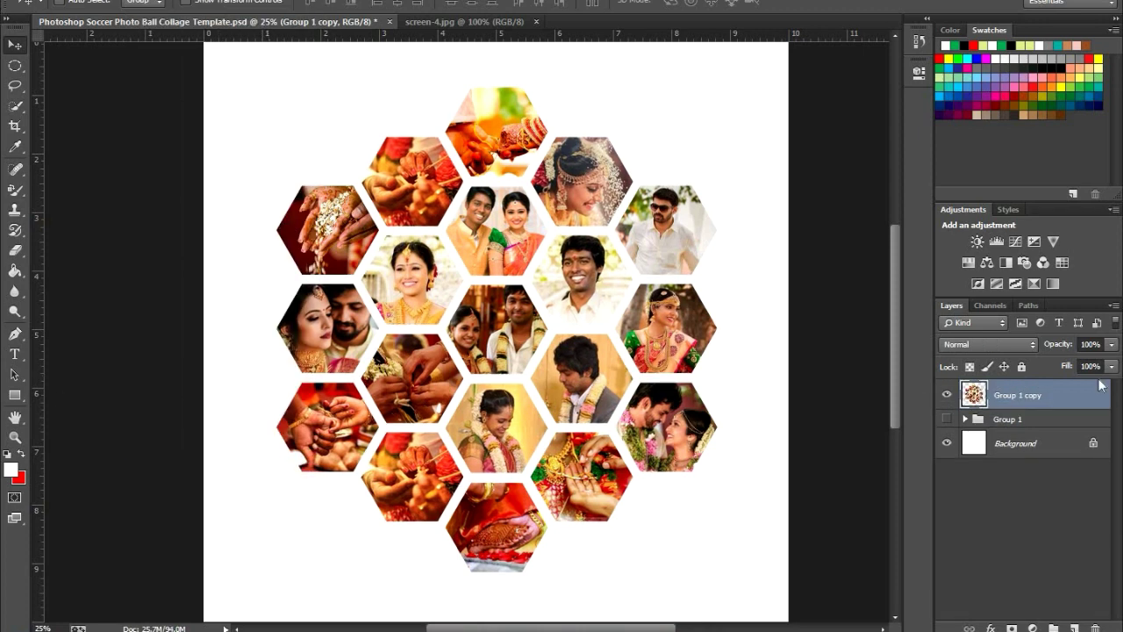
pyautogui.click(947, 446)
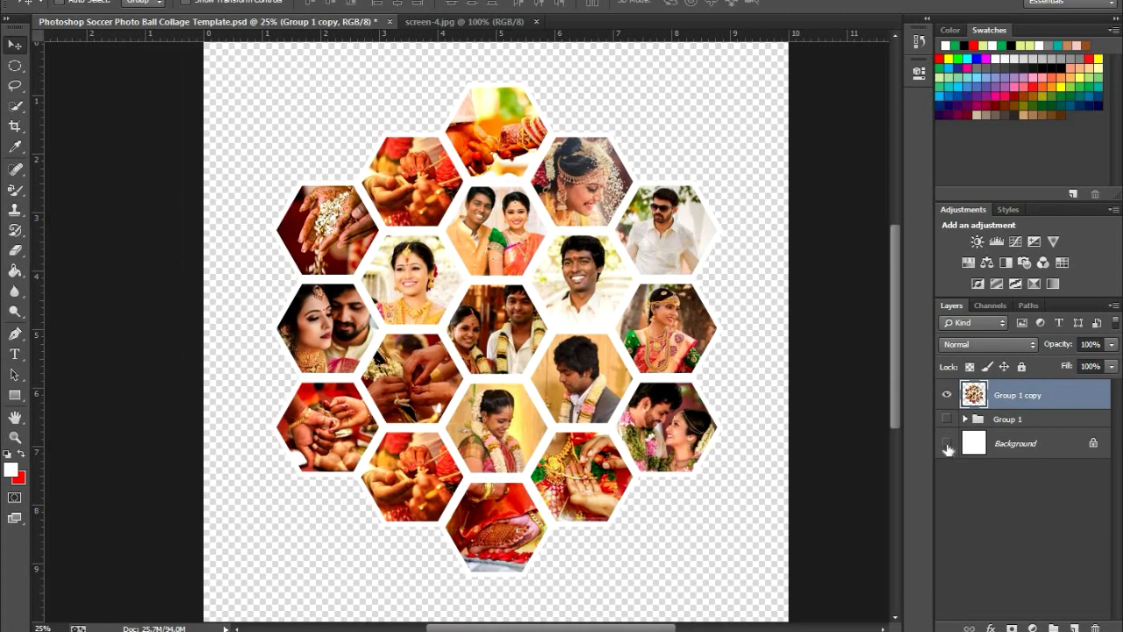
pyautogui.click(946, 444)
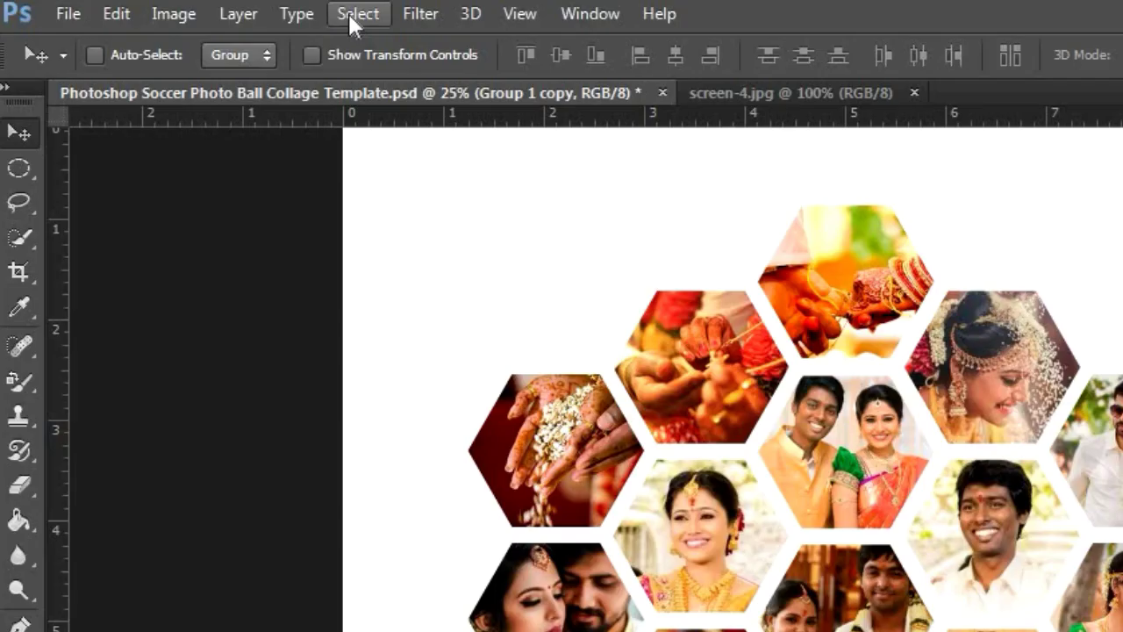
# - Make a circular selection about 6.6 inches wide with the Elliptical Marquee and center it on the hexagon collage
pyautogui.click(19, 176)
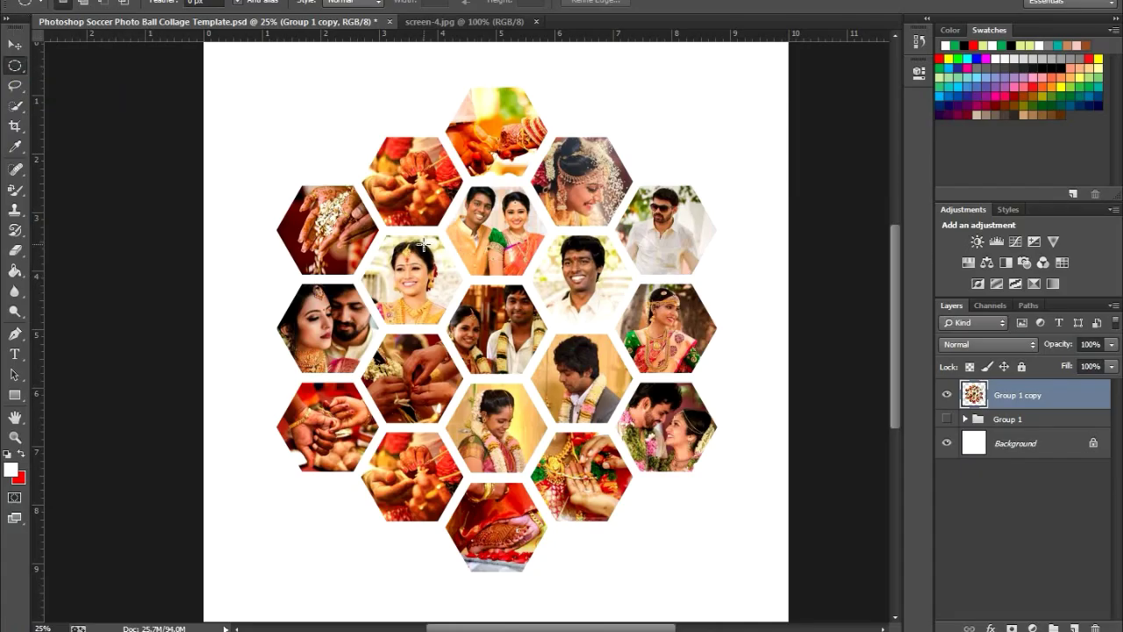
pyautogui.moveTo(331, 189); pyautogui.dragTo(770, 590)
pyautogui.moveTo(507, 443); pyautogui.dragTo(466, 375)
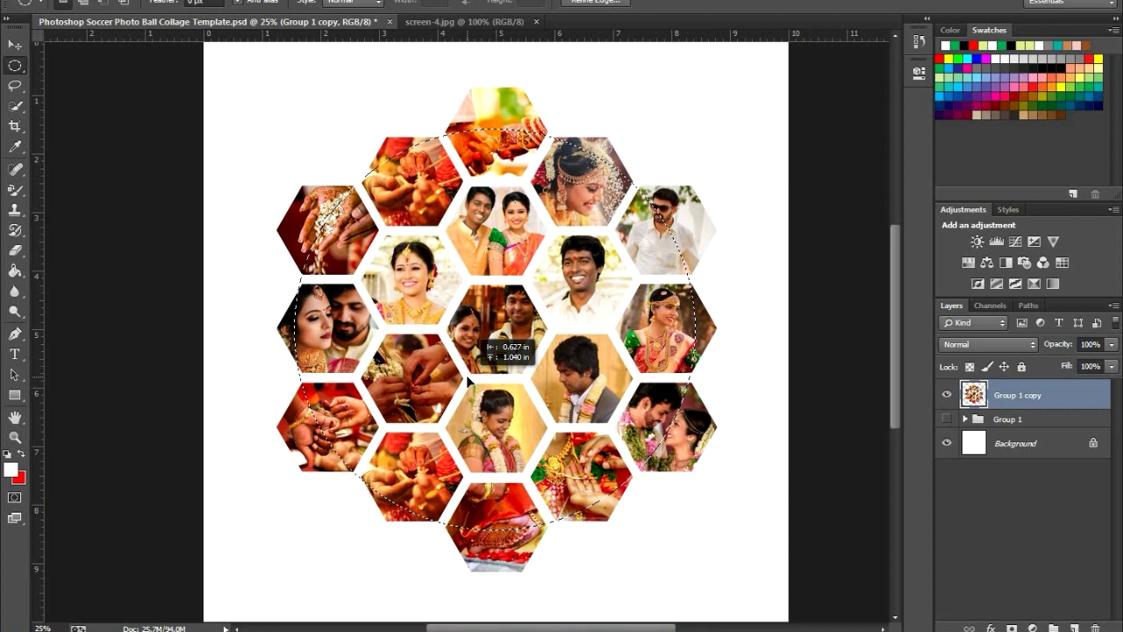
pyautogui.moveTo(466, 374); pyautogui.dragTo(469, 377)
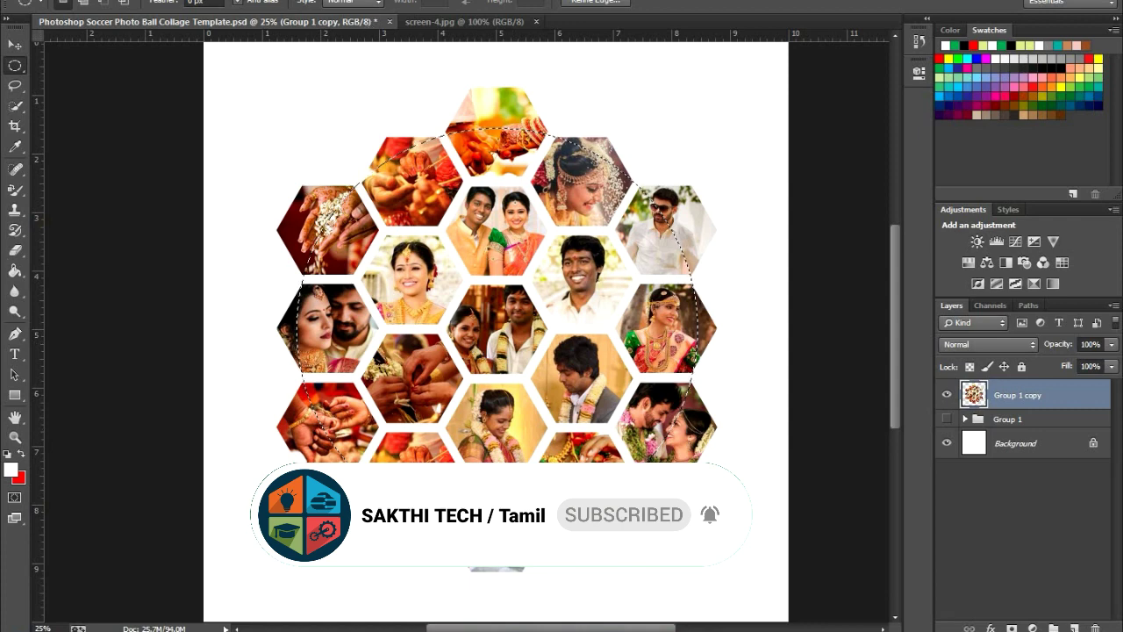
pyautogui.moveTo(438, 316); pyautogui.dragTo(440, 325)
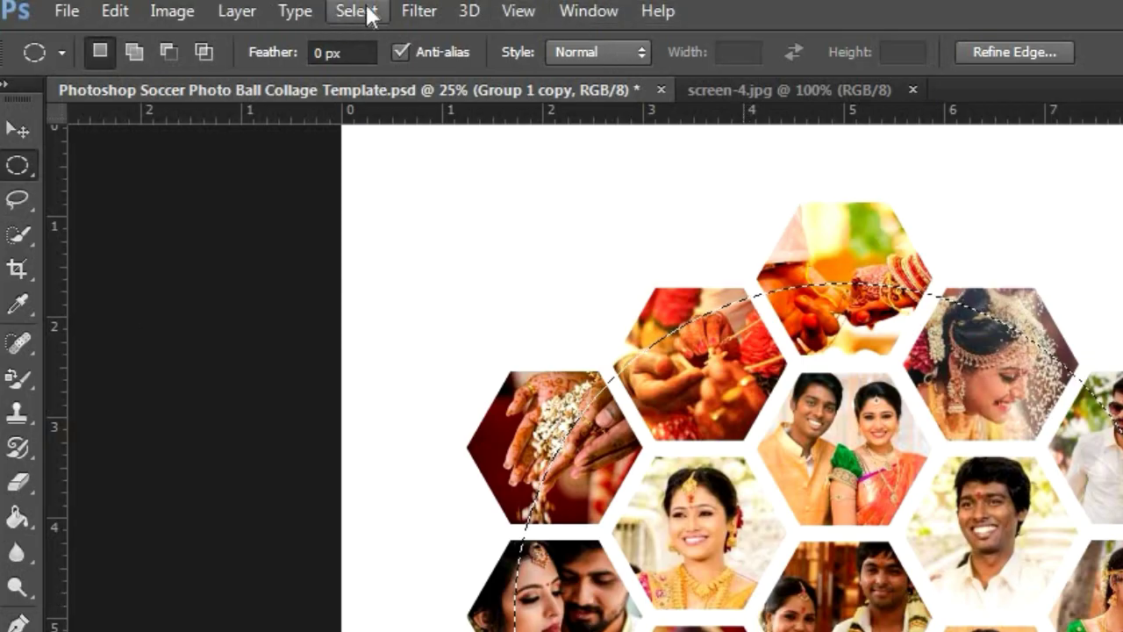
# - Apply the Spherize filter to the selected circle of Group 1 copy with an amount of 100% in Normal mode
pyautogui.click(412, 12)
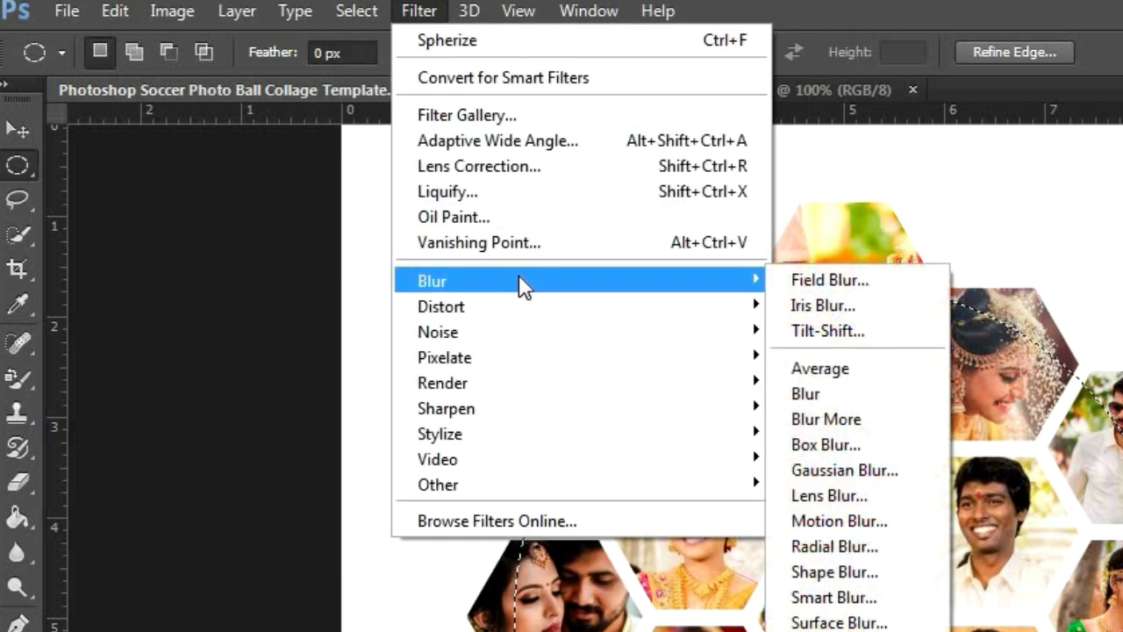
pyautogui.moveTo(538, 316)
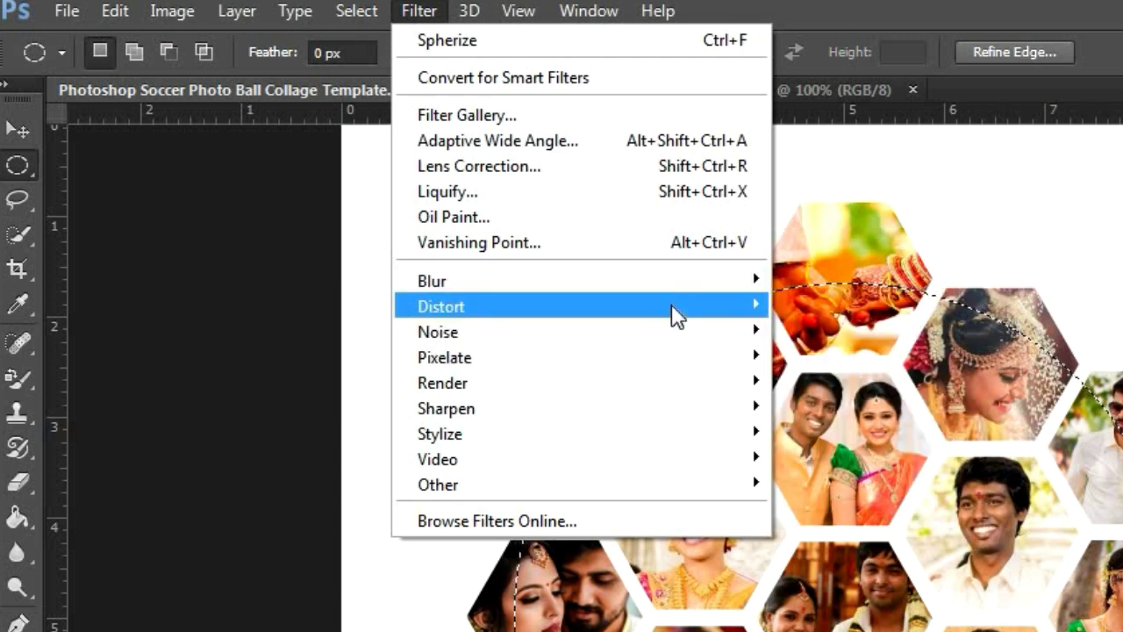
pyautogui.moveTo(754, 306)
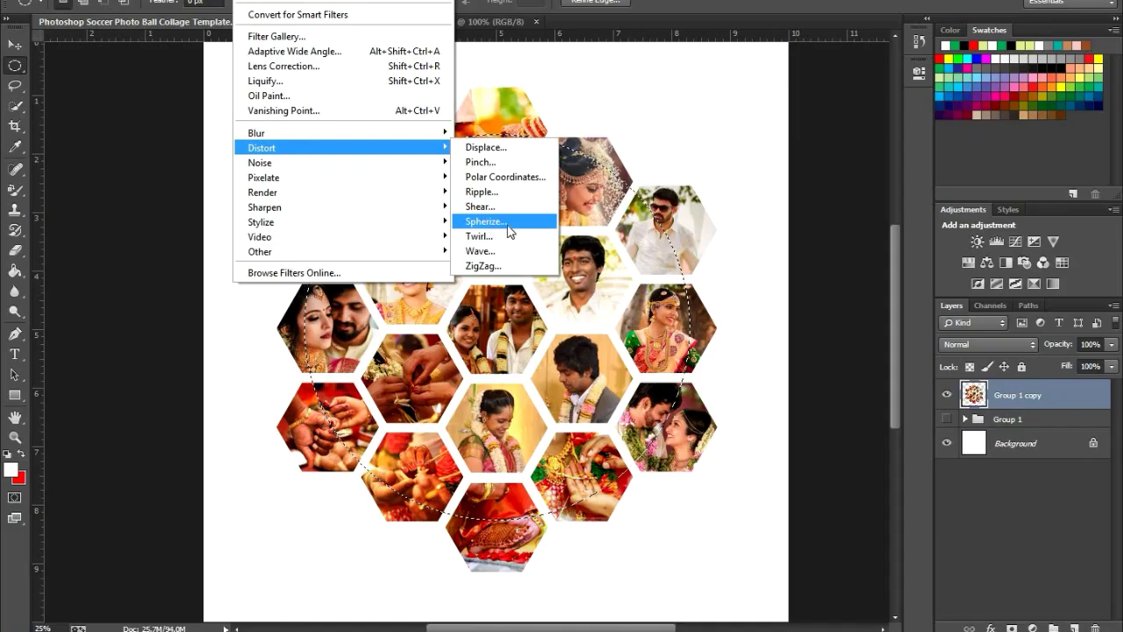
pyautogui.click(498, 226)
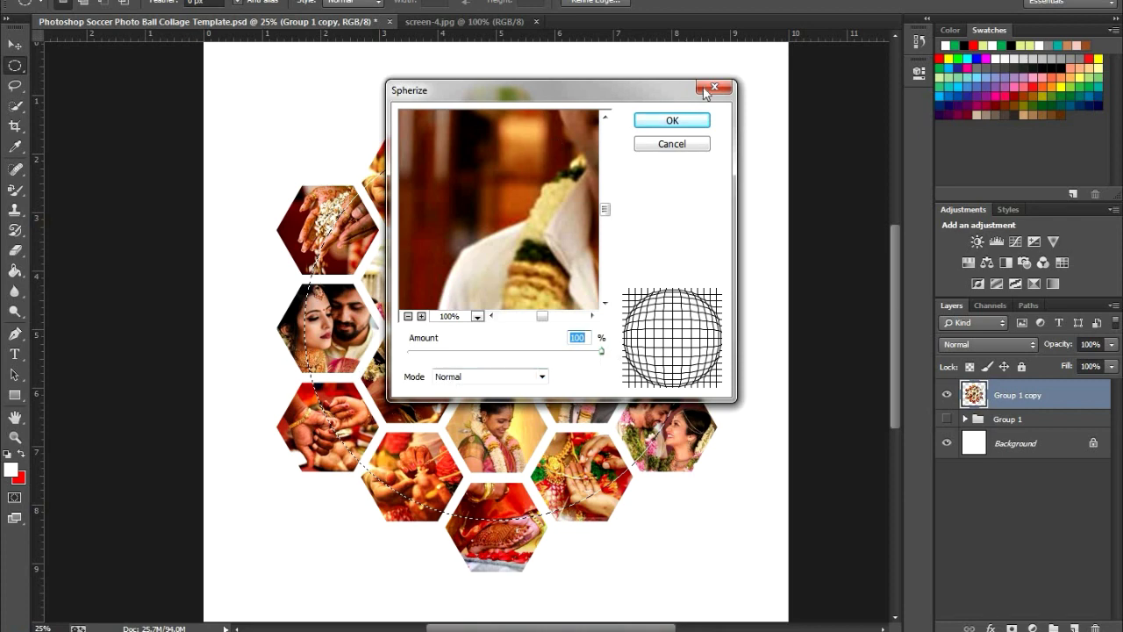
pyautogui.click(672, 121)
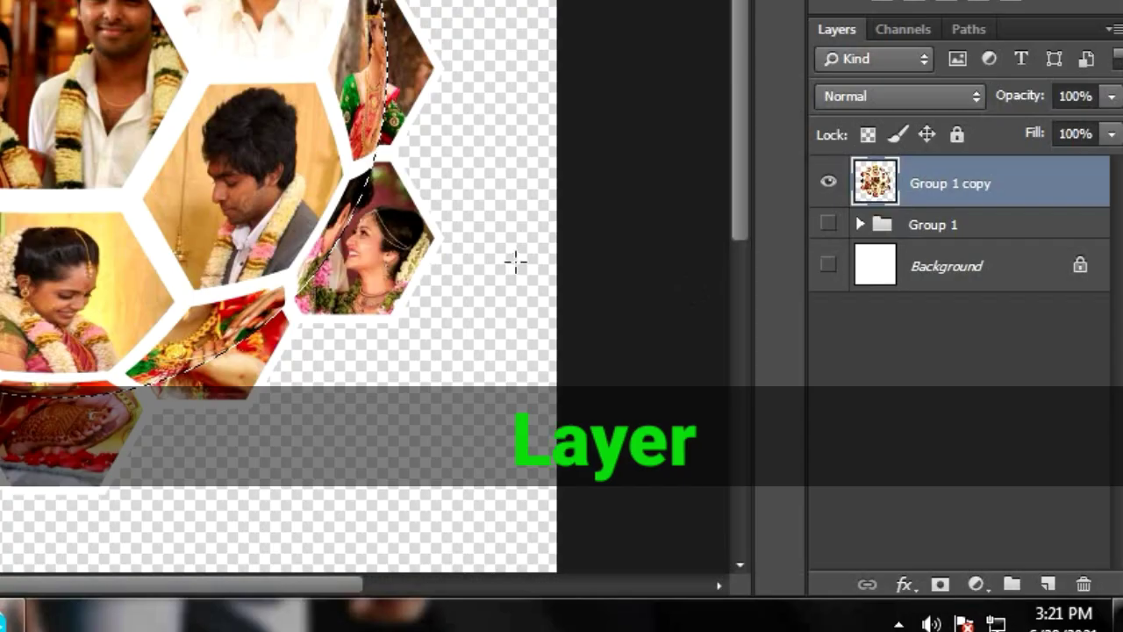
# - Mask Group 1 copy to the circular selection, and with the Background shown, add a new empty layer directly beneath the ball
pyautogui.click(941, 585)
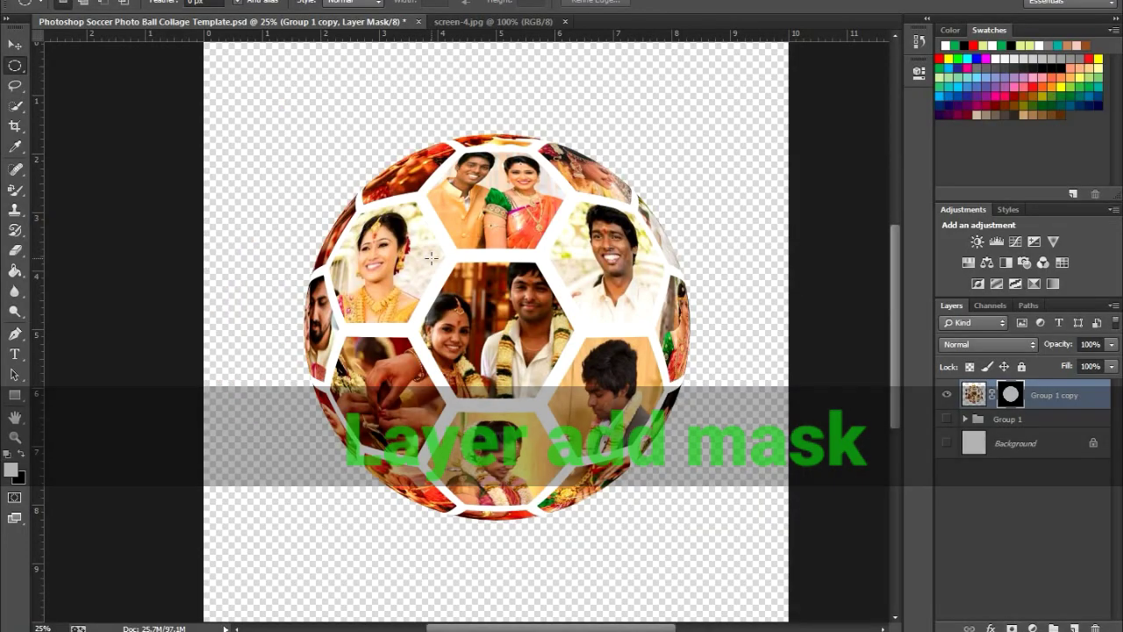
pyautogui.click(946, 444)
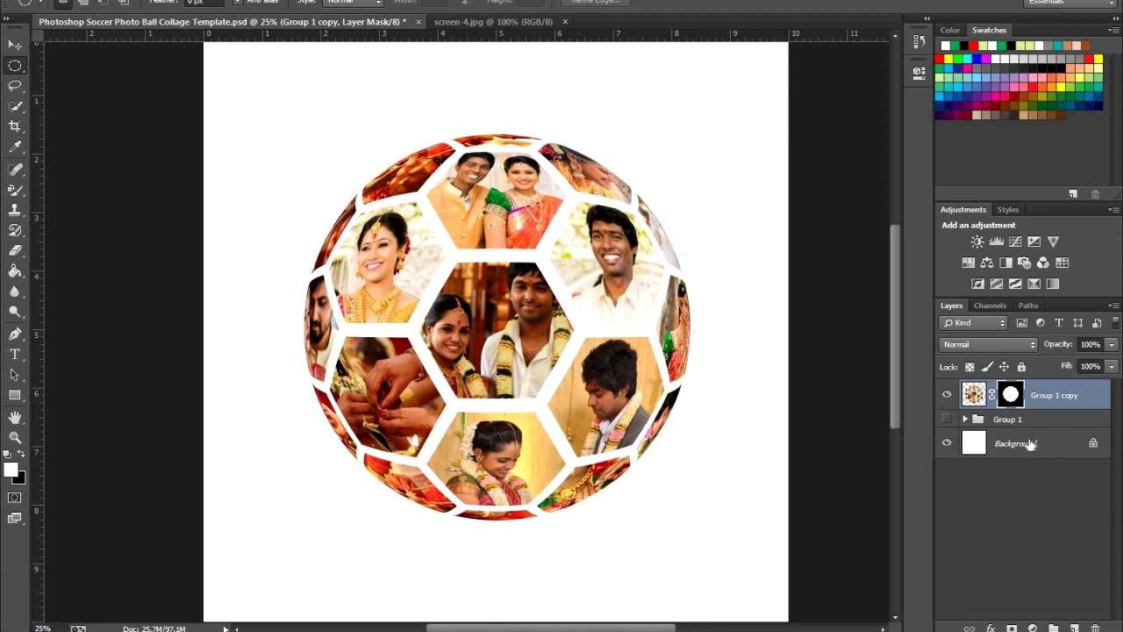
pyautogui.click(1074, 628)
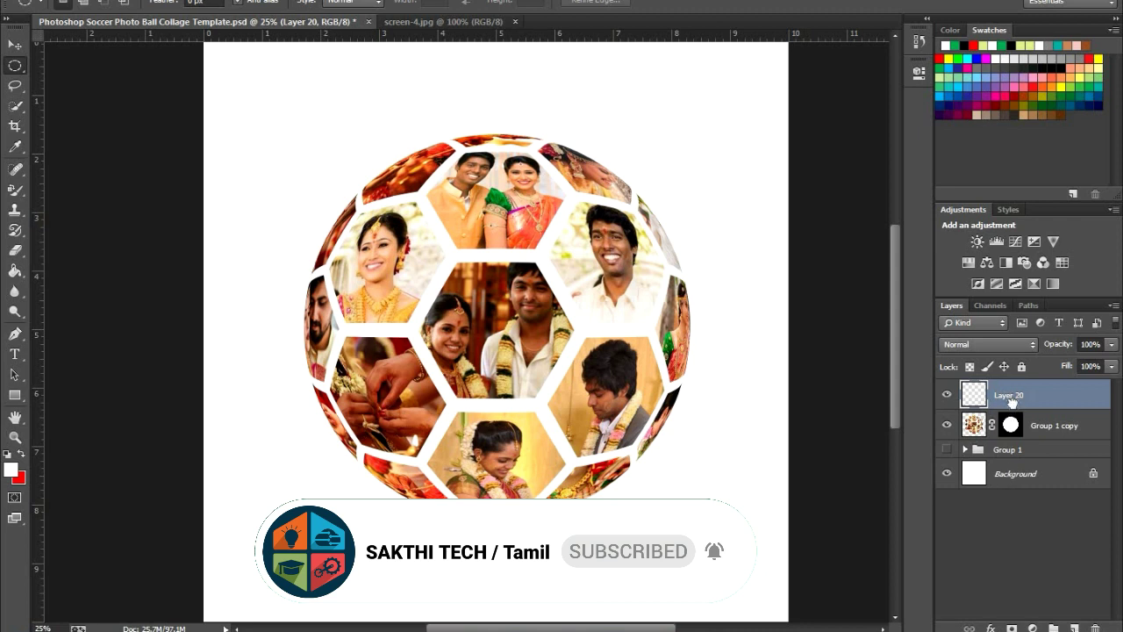
pyautogui.moveTo(1012, 400); pyautogui.dragTo(1017, 432)
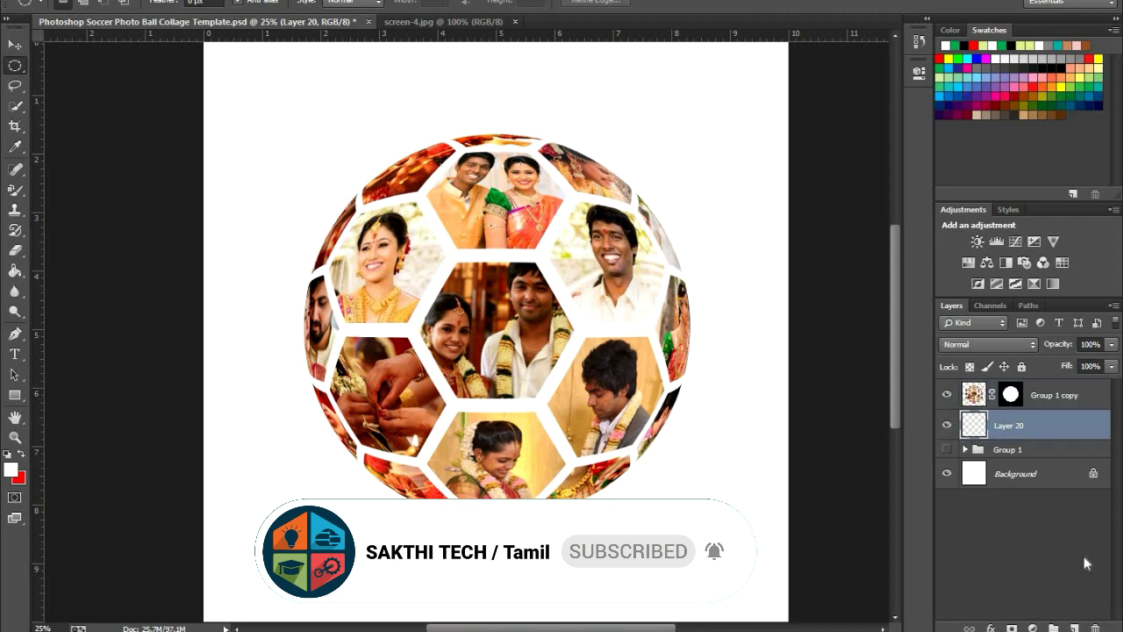
# - Draw a radial gradient with the Neutral Density preset on Layer 20, centered below the ball near the canvas's lower edge
pyautogui.click(18, 272)
pyautogui.click(70, 271)
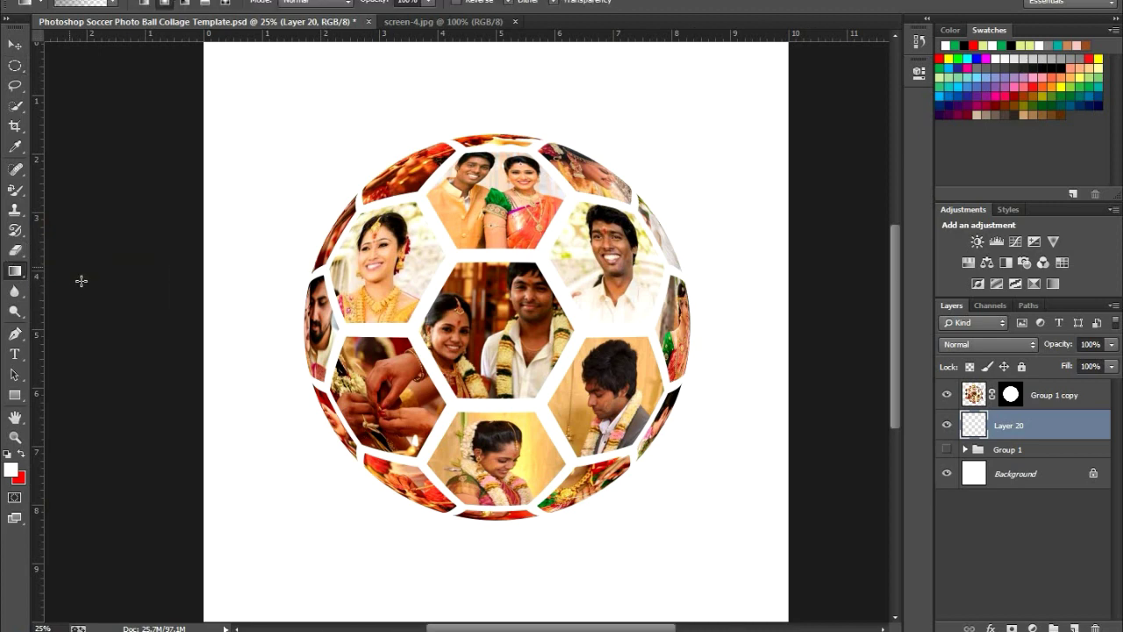
pyautogui.click(106, 6)
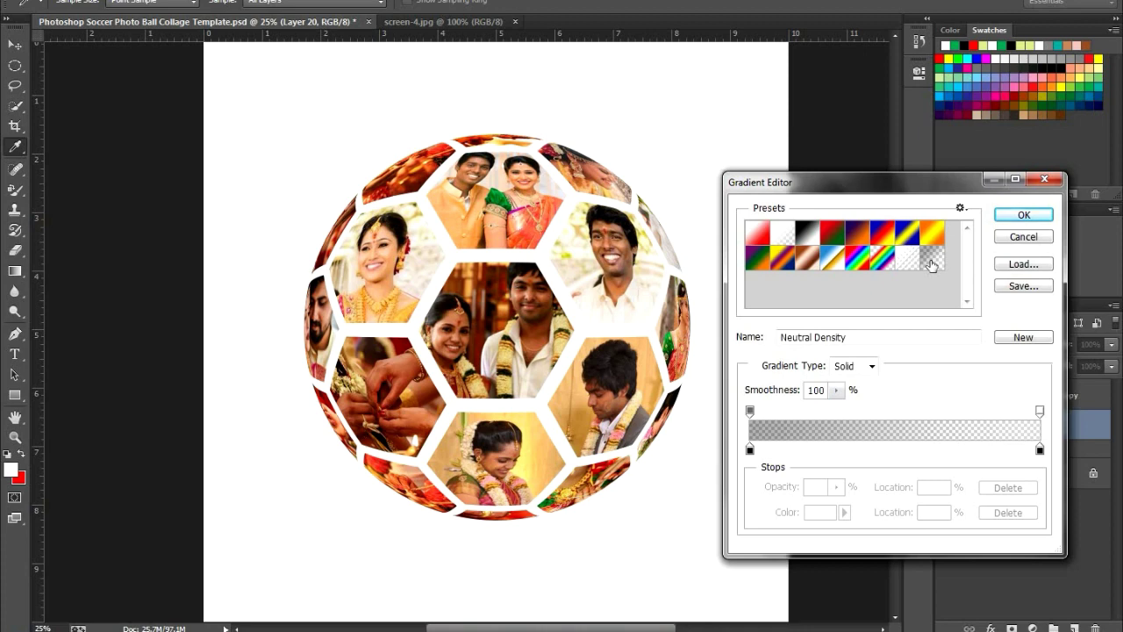
pyautogui.click(1022, 216)
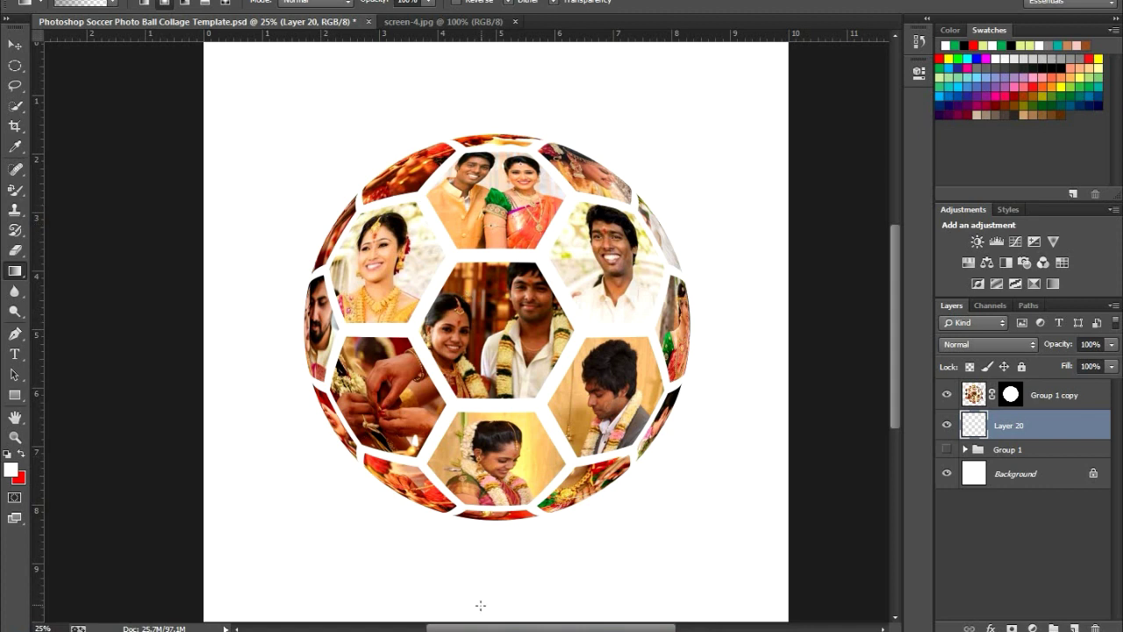
pyautogui.moveTo(449, 328); pyautogui.dragTo(495, 303)
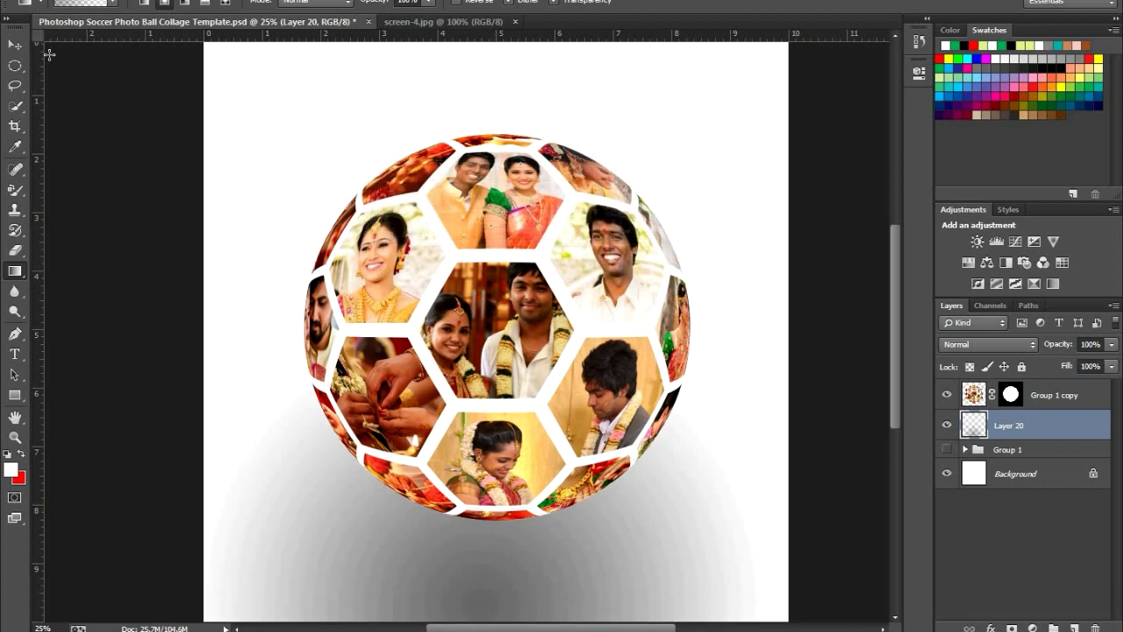
# - Move the ball down about 1.3 inches over the gradient shadow near the canvas's lower edge, and select Layer 20
pyautogui.press('v')
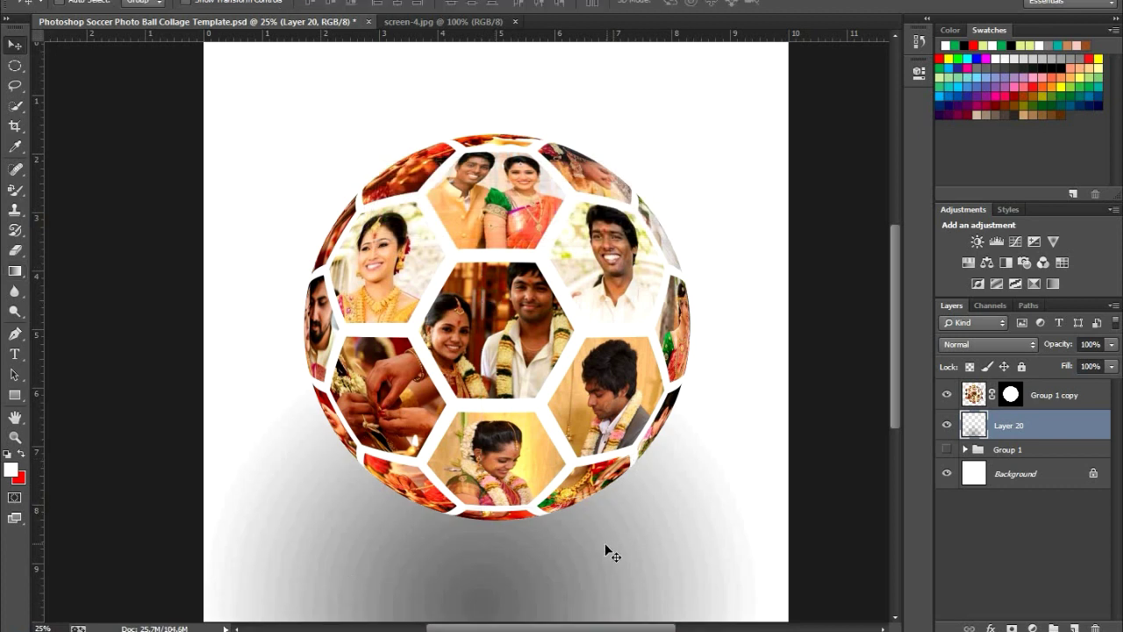
pyautogui.click(504, 329)
pyautogui.moveTo(505, 331); pyautogui.dragTo(491, 410)
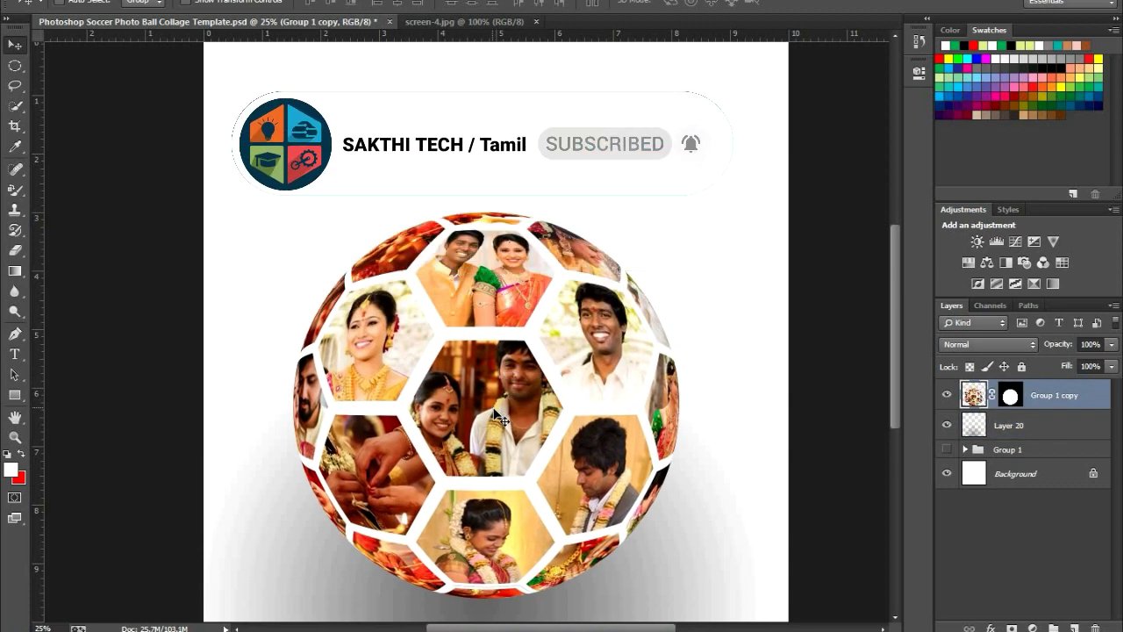
pyautogui.keyDown('alt'); pyautogui.click(476, 381); pyautogui.keyUp('alt')
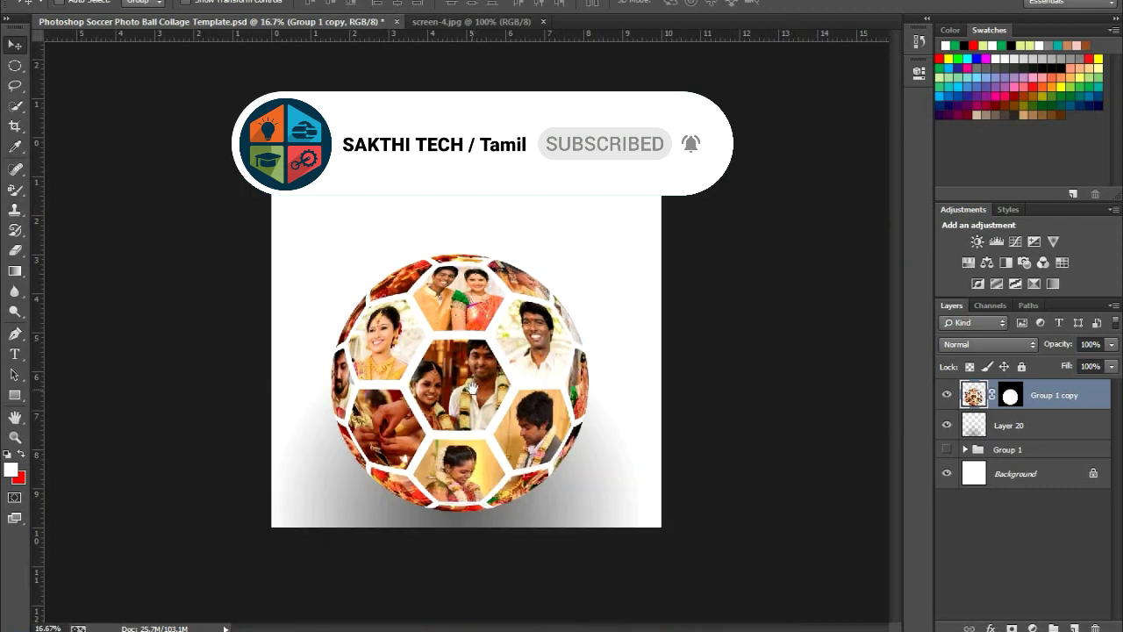
pyautogui.click(1043, 430)
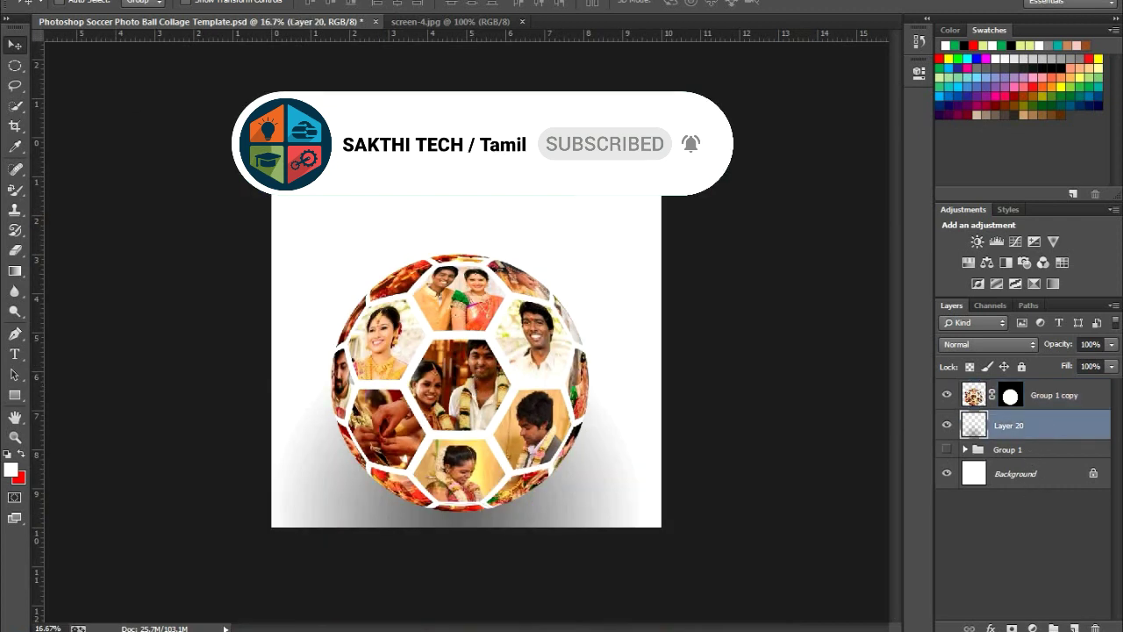
# - Open the 2-nature-wallpaper-grass image from the Downloads folder
pyautogui.click(44, 1)
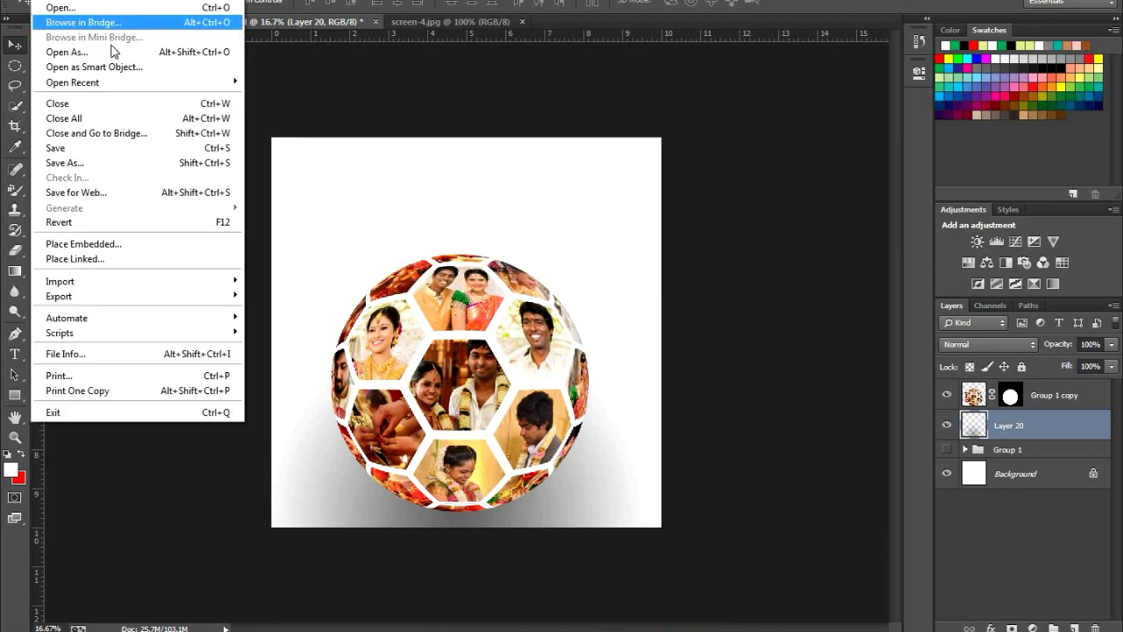
pyautogui.click(61, 7)
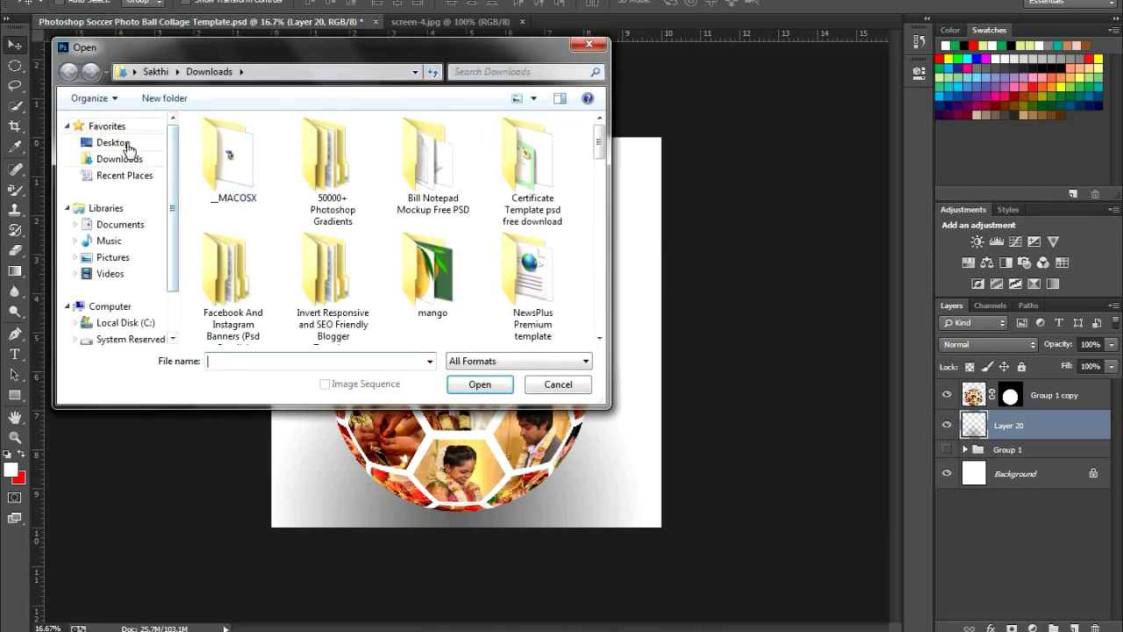
pyautogui.click(119, 143)
pyautogui.moveTo(601, 147); pyautogui.dragTo(559, 155)
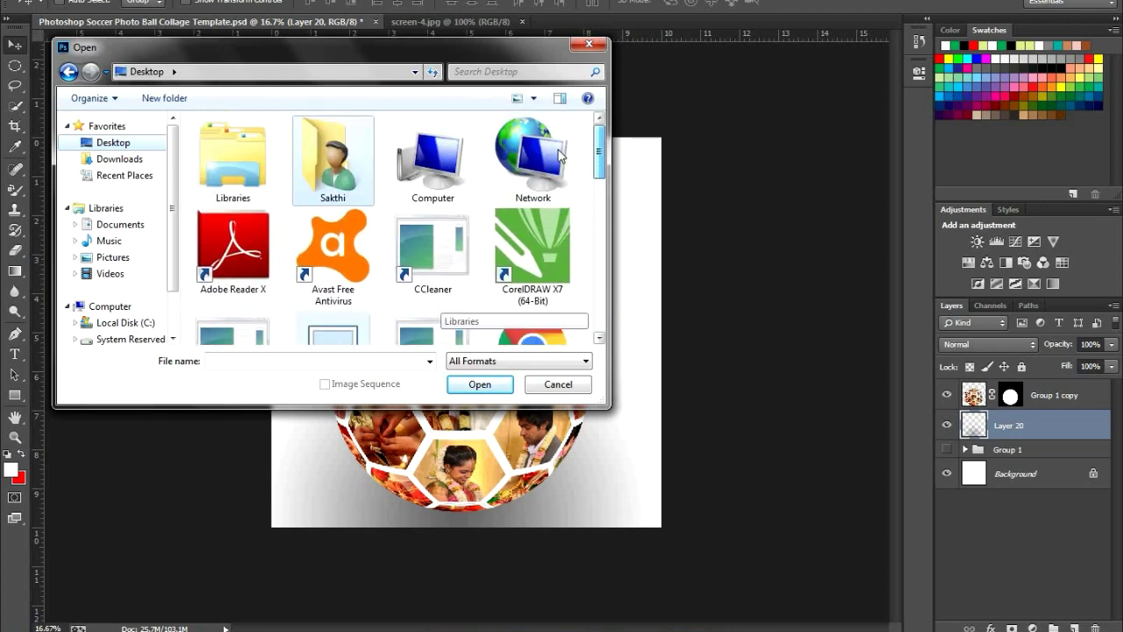
pyautogui.click(119, 159)
pyautogui.moveTo(599, 156); pyautogui.dragTo(603, 202)
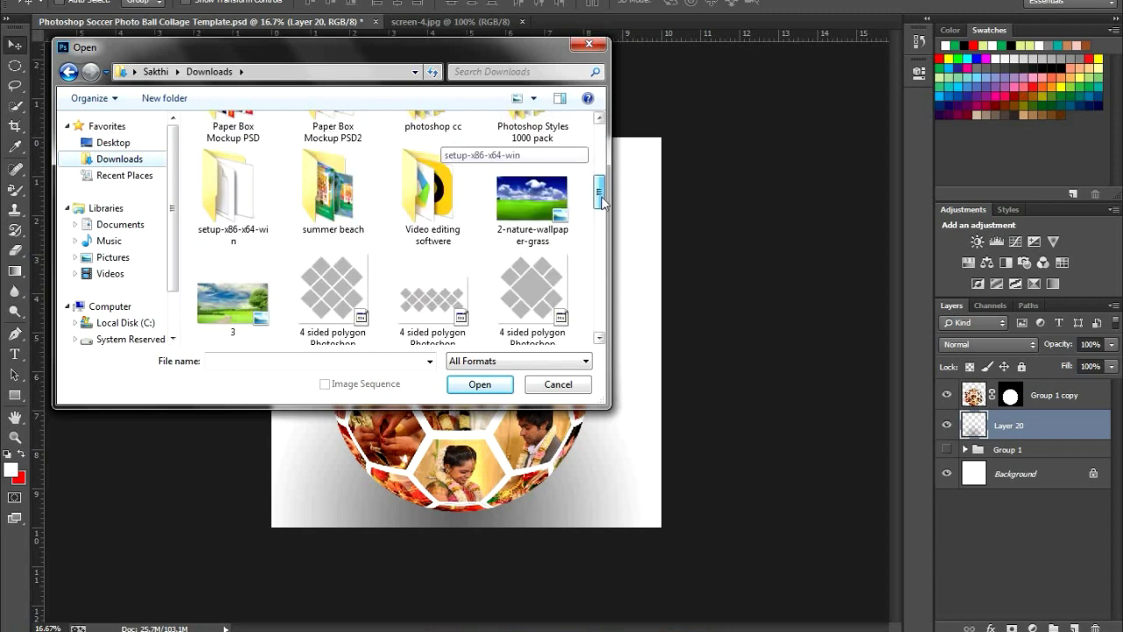
pyautogui.click(533, 200)
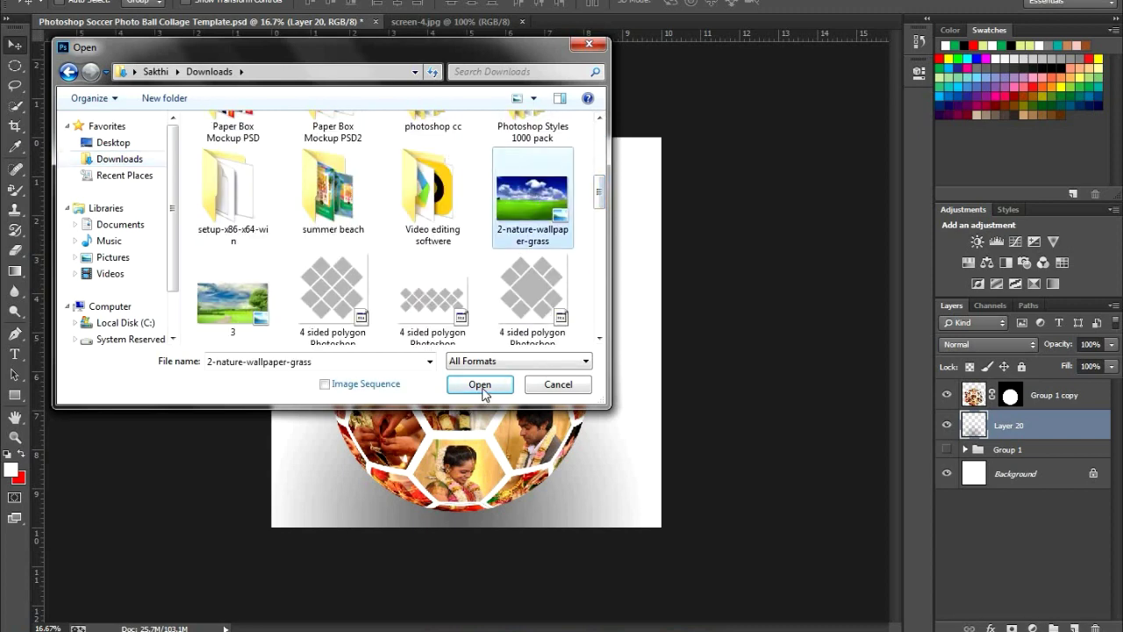
pyautogui.click(480, 385)
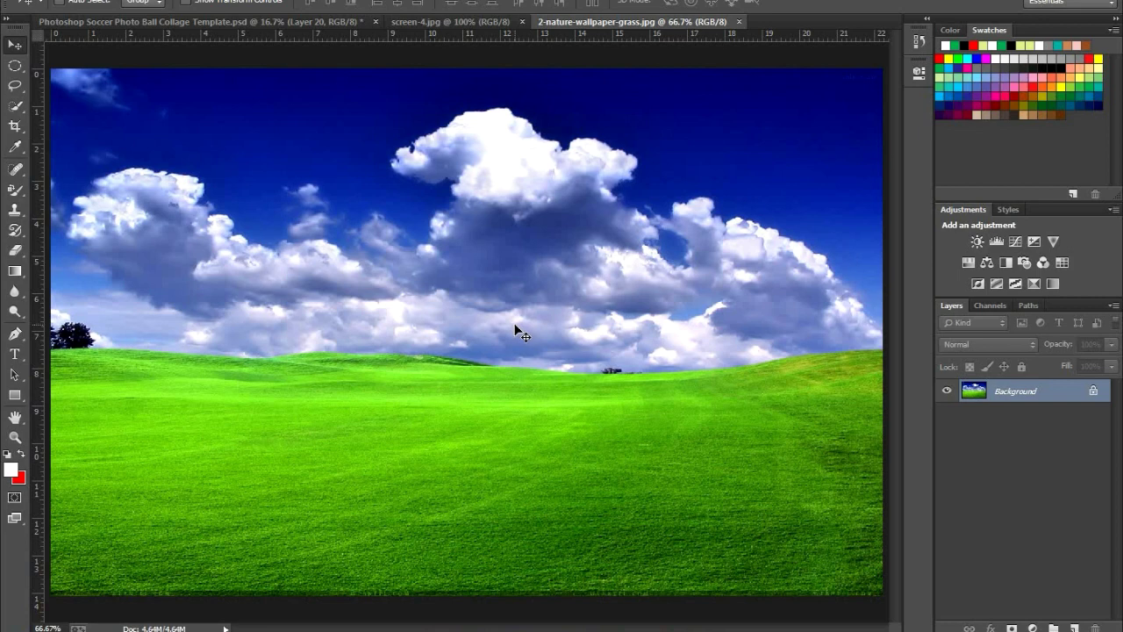
# - Close the screen-4.jpg document
pyautogui.click(136, 23)
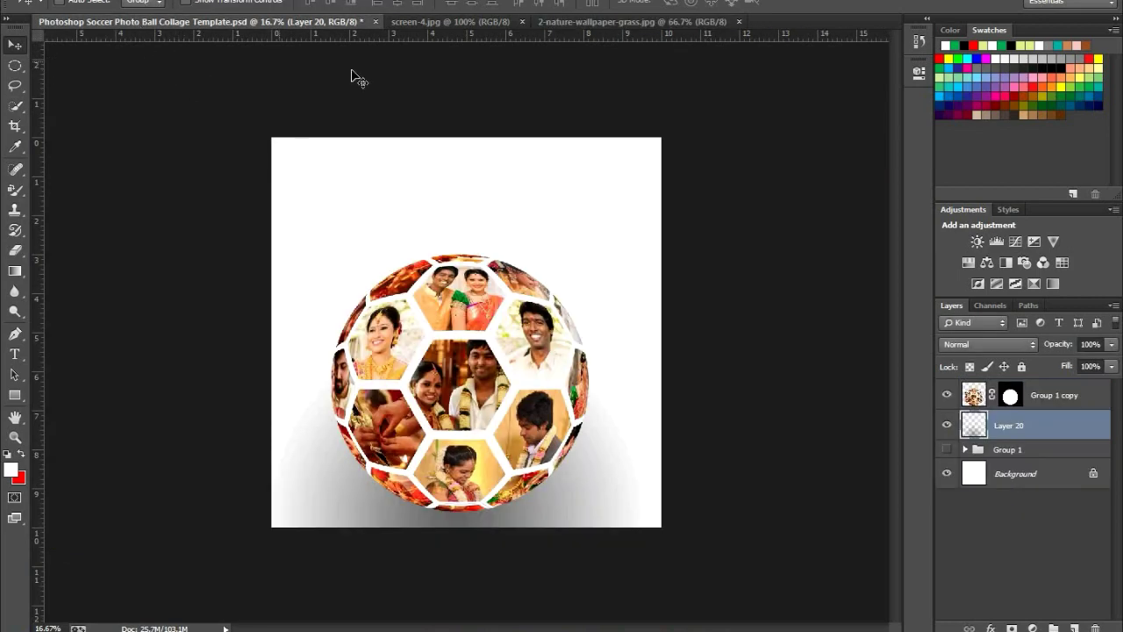
pyautogui.click(507, 22)
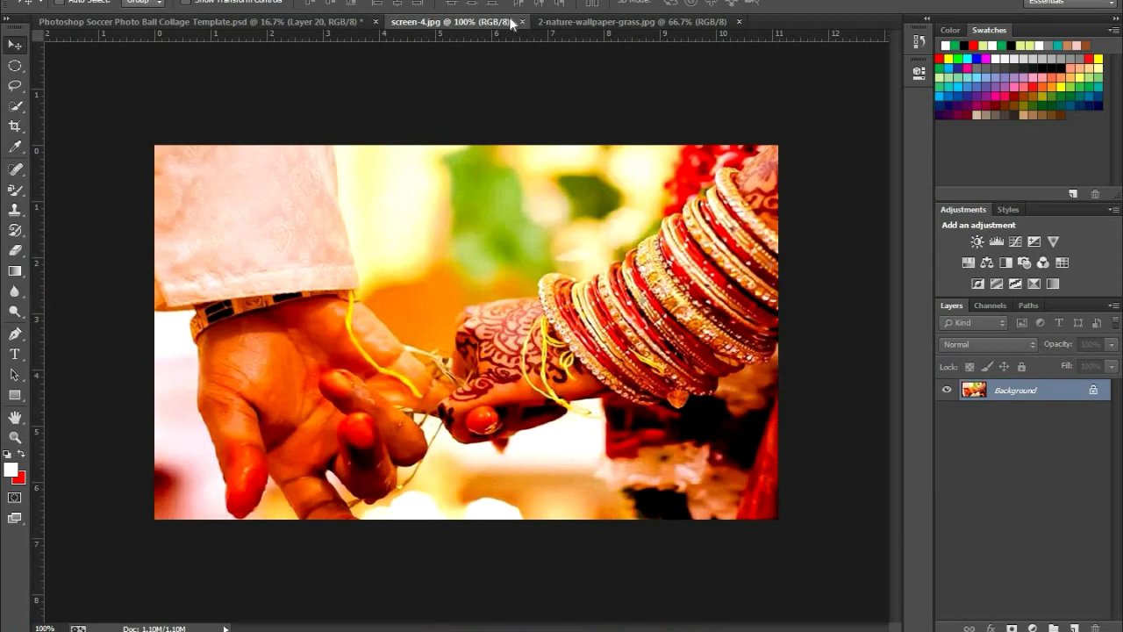
pyautogui.hotkey('ctrl', 'w')
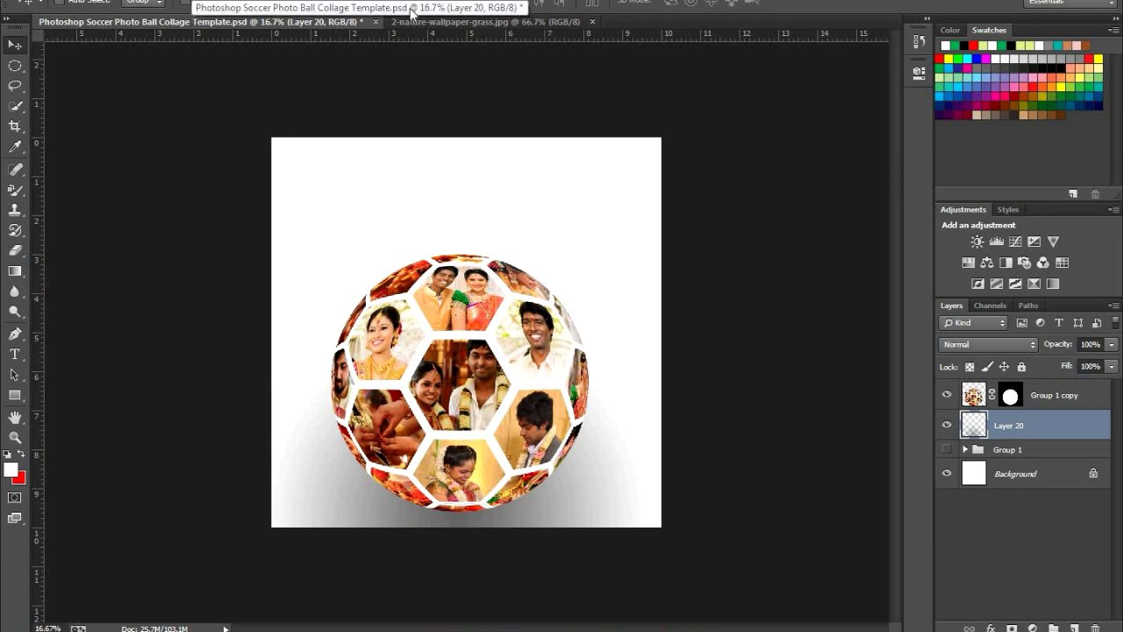
# - Copy the masked ball layer, Group 1 copy, from the collage template into the 2-nature-wallpaper-grass.jpg document
pyautogui.click(463, 20)
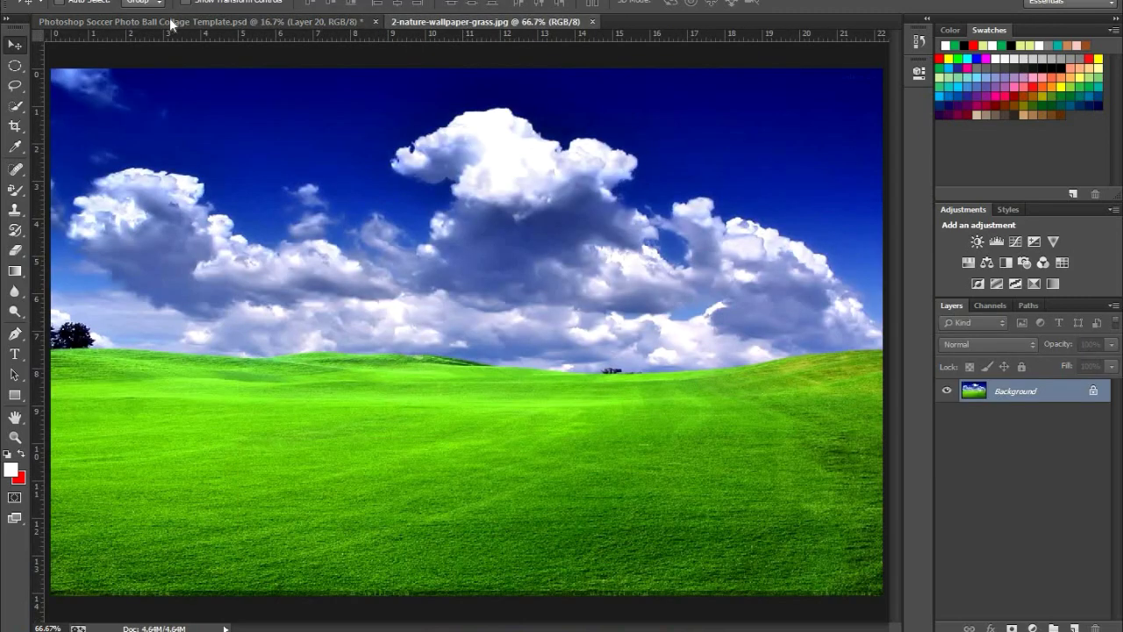
pyautogui.click(171, 22)
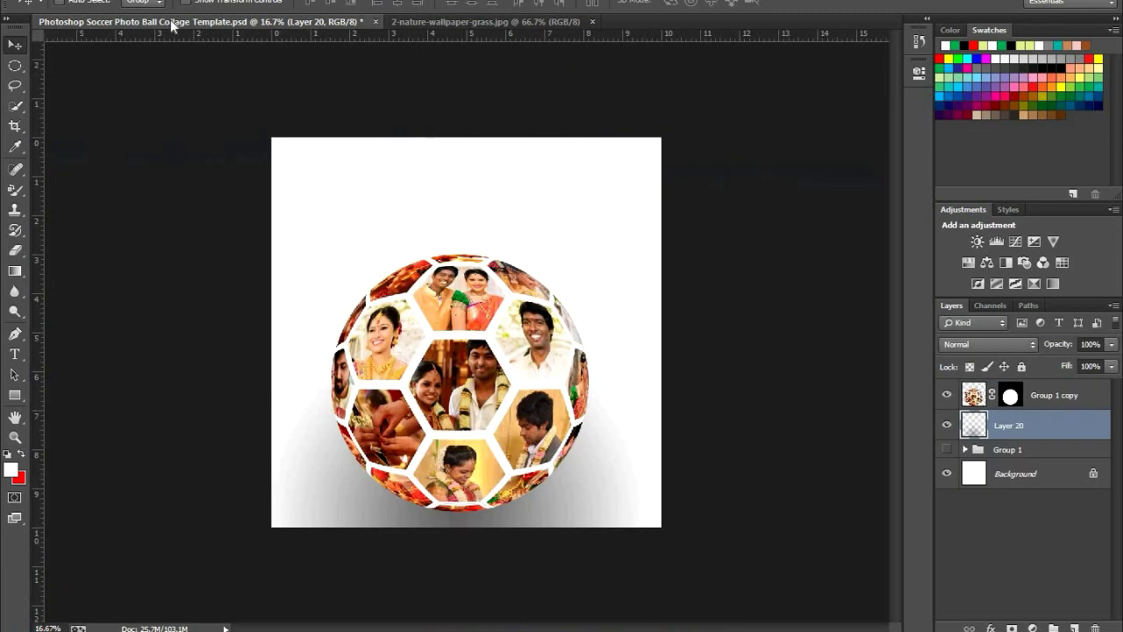
pyautogui.rightClick(432, 351)
pyautogui.click(462, 357)
pyautogui.moveTo(463, 360); pyautogui.dragTo(437, 412)
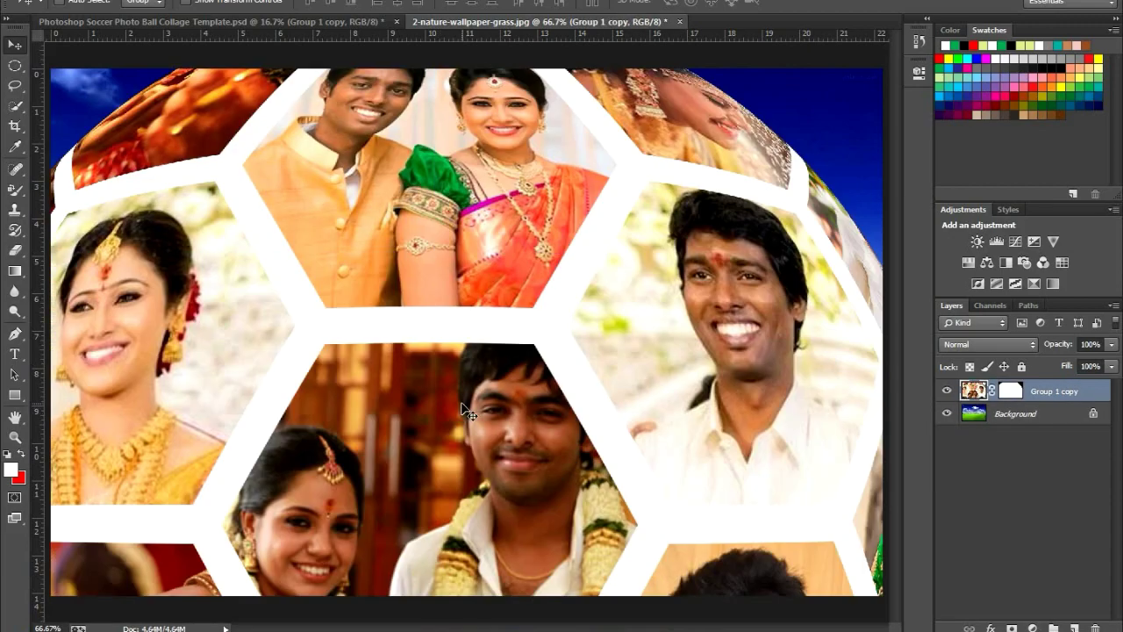
# - Scale the ball to about 34% with Free Transform and place it over the grass, slightly left of the image's center
pyautogui.keyDown('alt'); pyautogui.click(491, 375); pyautogui.keyUp('alt')
pyautogui.keyDown('alt'); pyautogui.click(490, 376); pyautogui.keyUp('alt')
pyautogui.keyDown('alt'); pyautogui.click(491, 376); pyautogui.keyUp('alt')
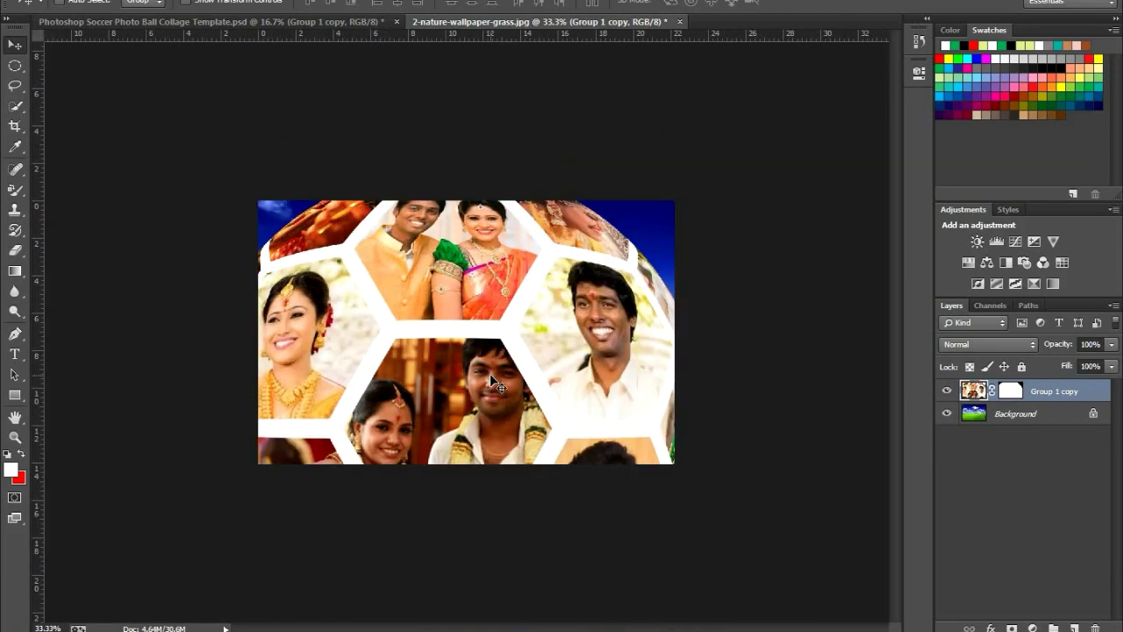
pyautogui.hotkey('ctrl', 't')
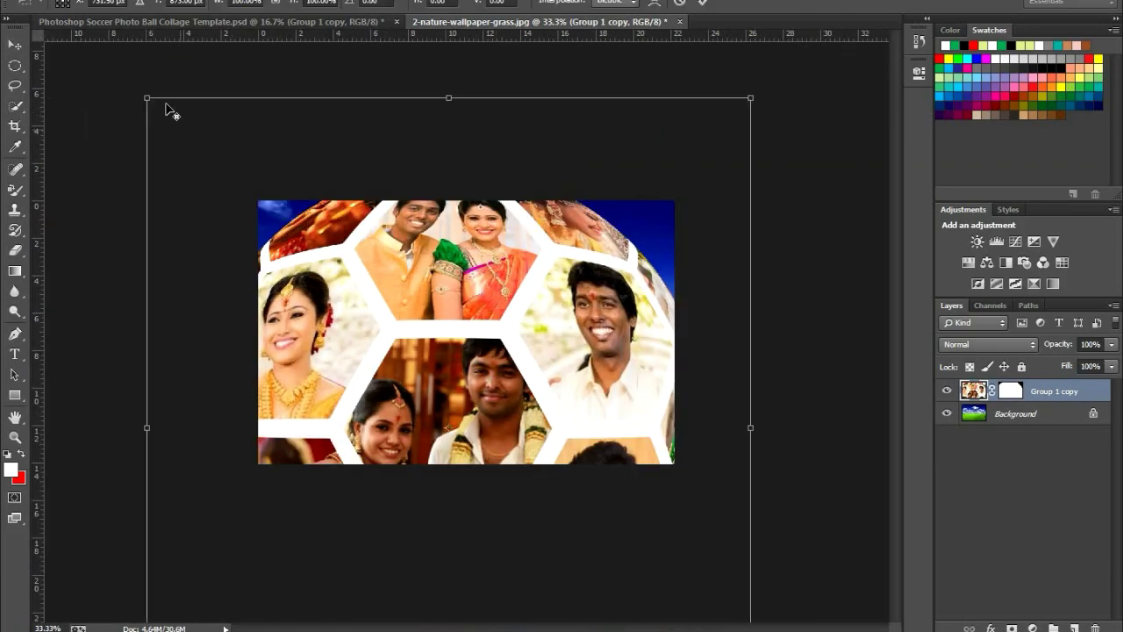
pyautogui.moveTo(149, 96); pyautogui.dragTo(309, 276)
pyautogui.moveTo(411, 399); pyautogui.dragTo(431, 308)
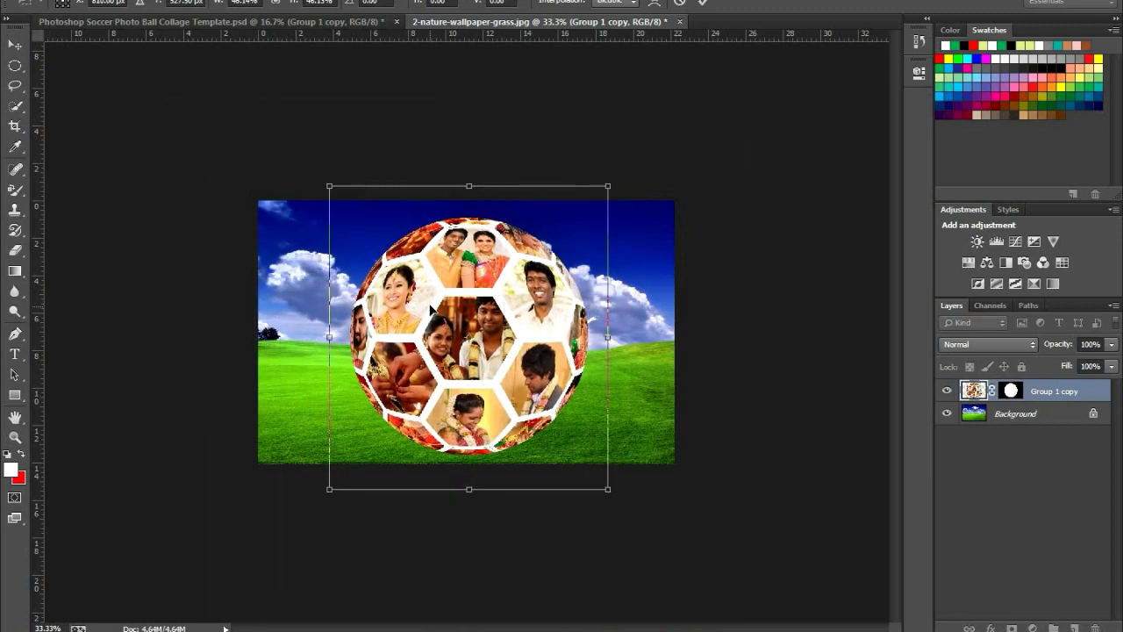
pyautogui.moveTo(330, 194); pyautogui.dragTo(348, 248)
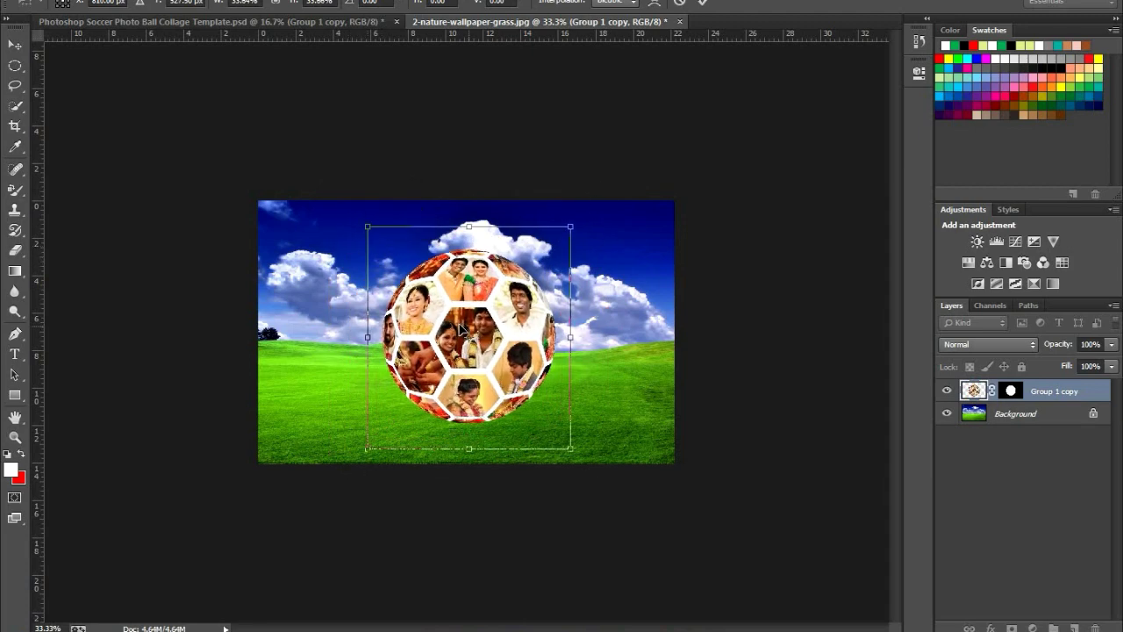
pyautogui.moveTo(457, 323); pyautogui.dragTo(436, 351)
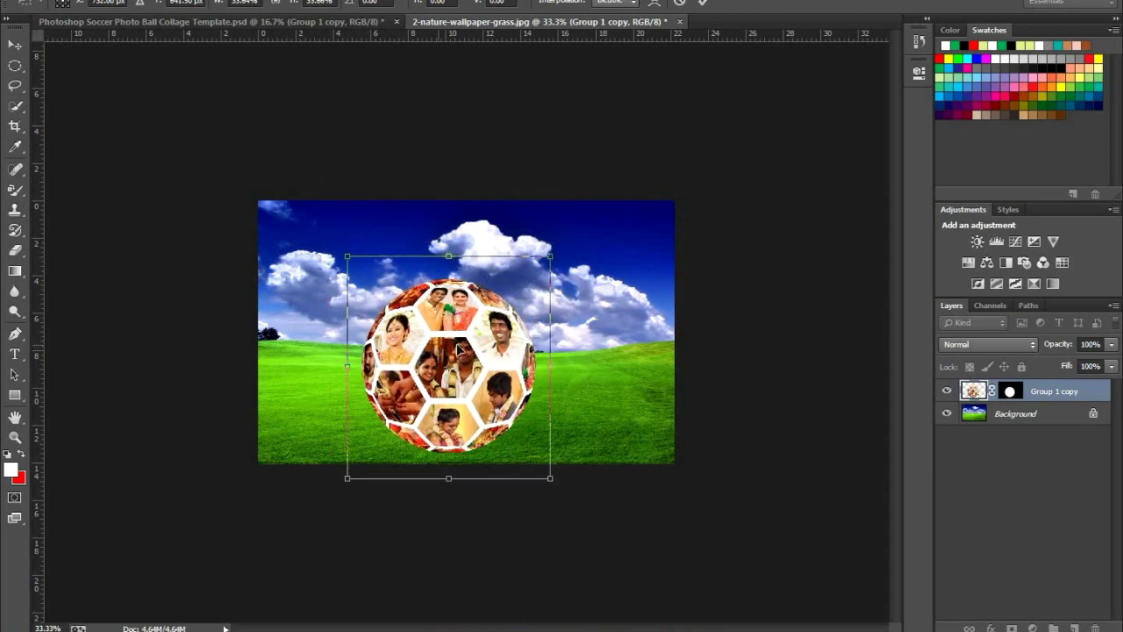
# - Reduce the ball to about 25% and set it down on the grass, slightly left of the image's center
pyautogui.keyDown('ctrl'); pyautogui.click(474, 351); pyautogui.keyUp('ctrl')
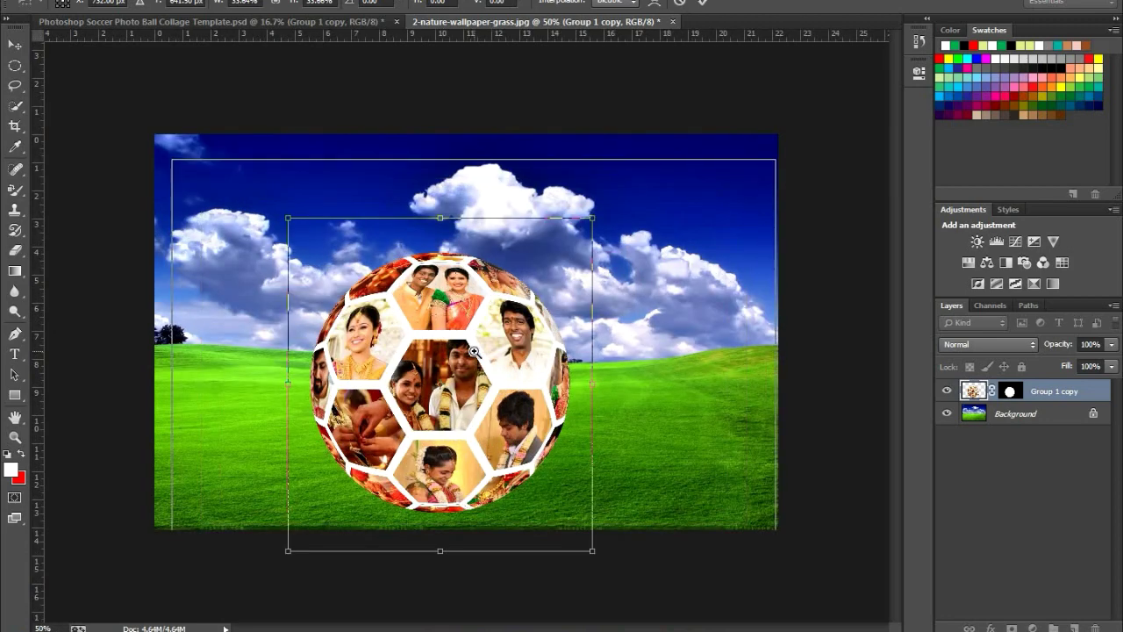
pyautogui.keyDown('ctrl'); pyautogui.click(473, 351); pyautogui.keyUp('ctrl')
pyautogui.moveTo(467, 351); pyautogui.dragTo(491, 338)
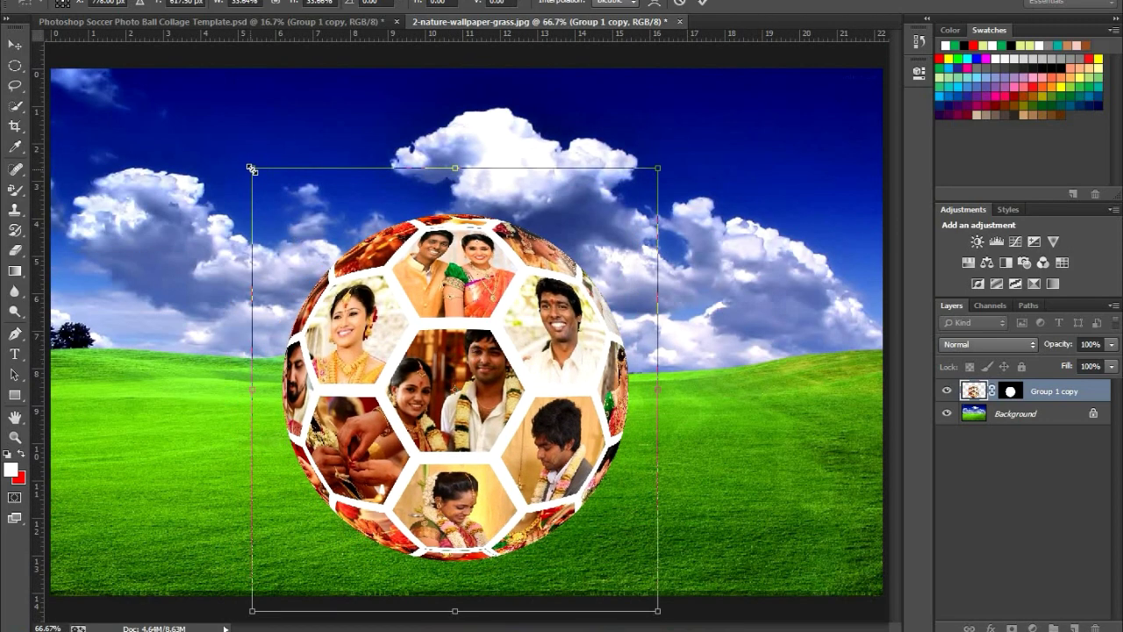
pyautogui.moveTo(252, 170); pyautogui.dragTo(305, 228)
pyautogui.moveTo(430, 343); pyautogui.dragTo(426, 373)
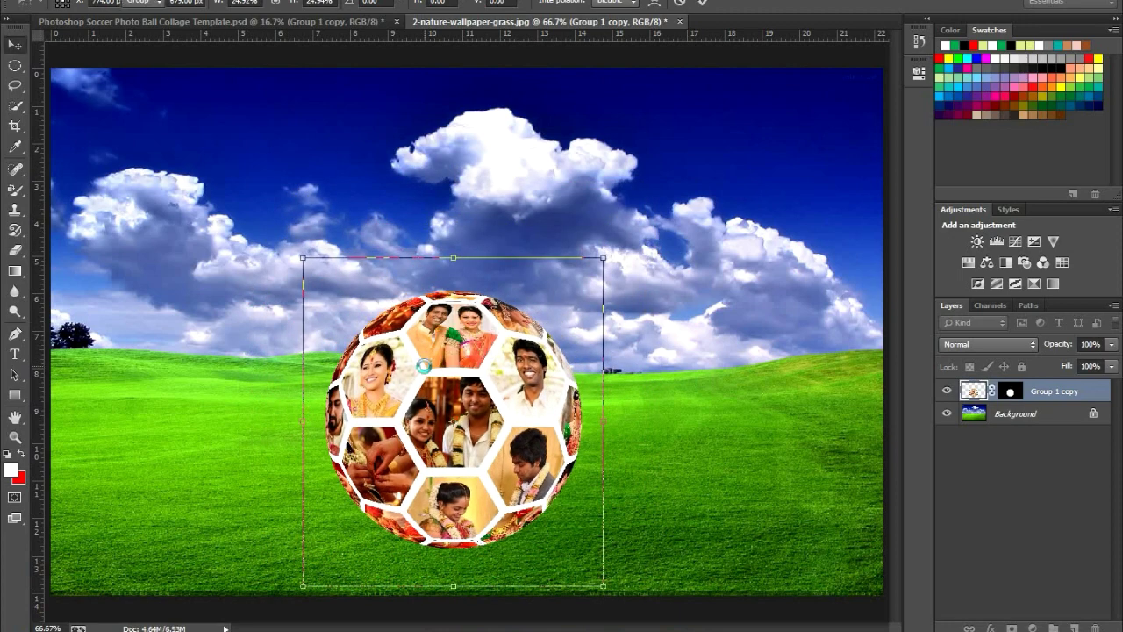
pyautogui.press('Return')
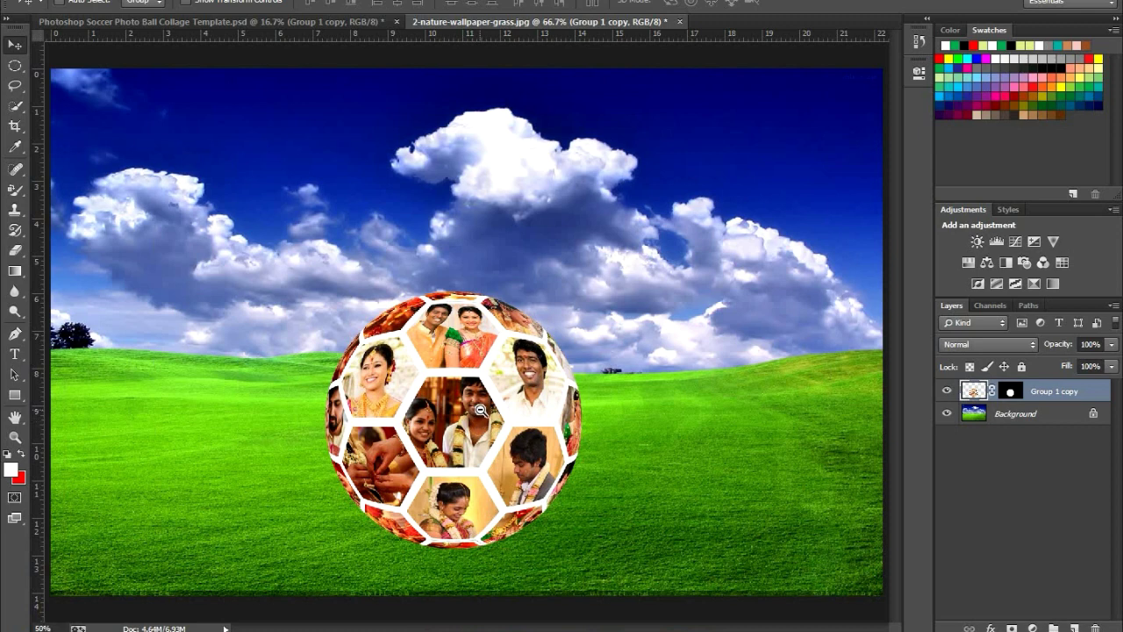
pyautogui.keyDown('alt'); pyautogui.click(480, 410); pyautogui.keyUp('alt')
pyautogui.moveTo(507, 392); pyautogui.dragTo(450, 399)
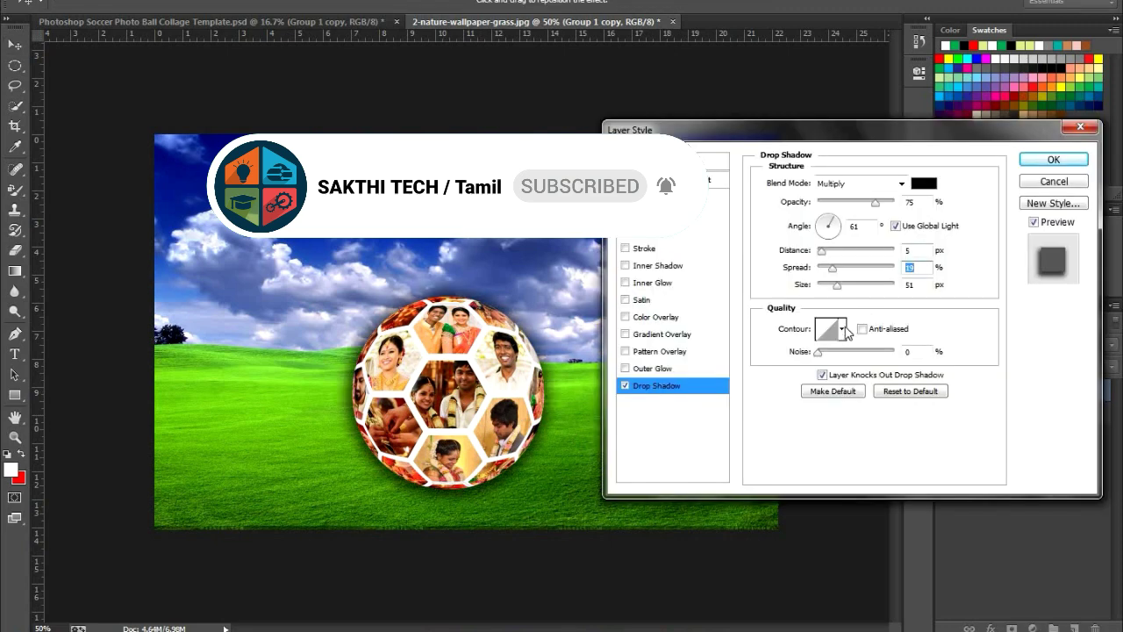
# - Try several contour presets for the ball's Drop Shadow and return to the Linear contour
pyautogui.click(842, 329)
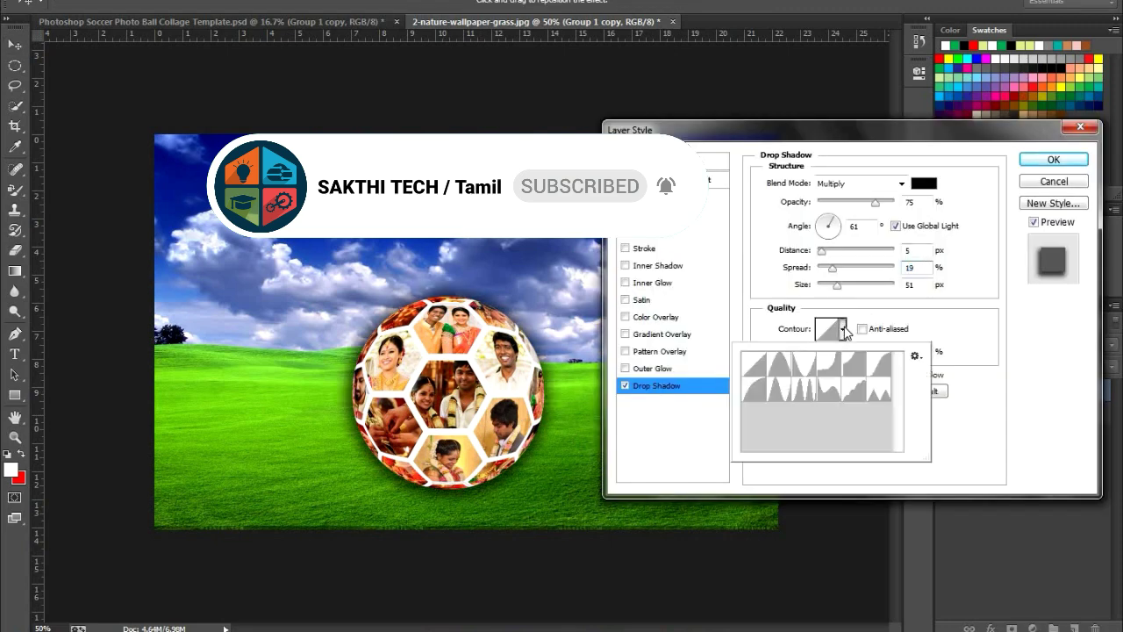
pyautogui.click(802, 370)
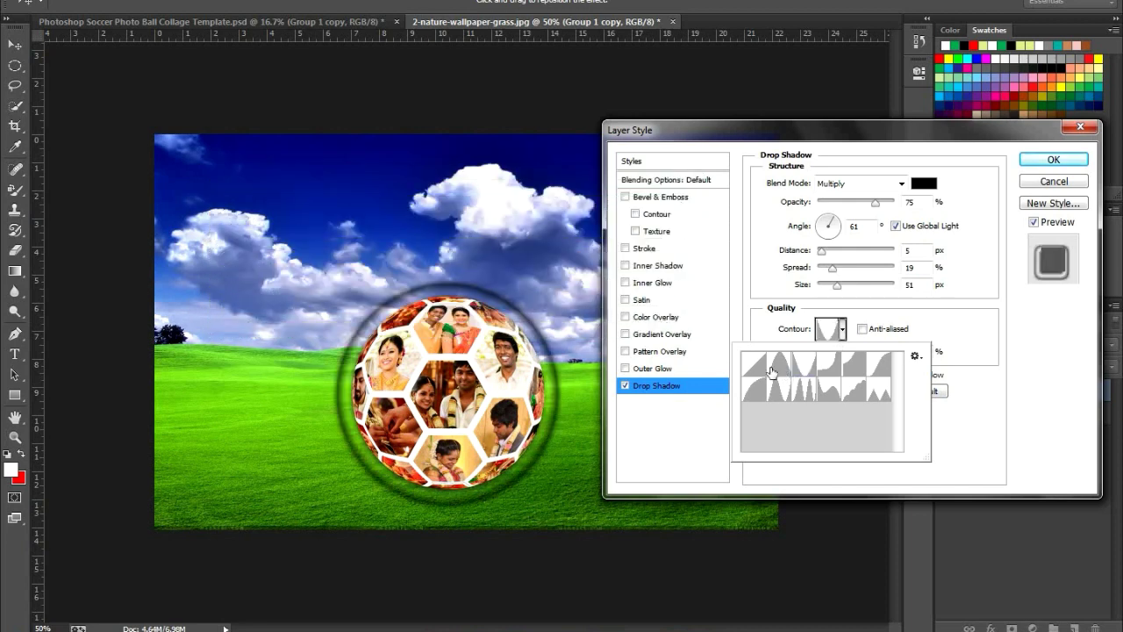
pyautogui.click(772, 370)
pyautogui.click(783, 390)
pyautogui.click(809, 394)
pyautogui.click(830, 394)
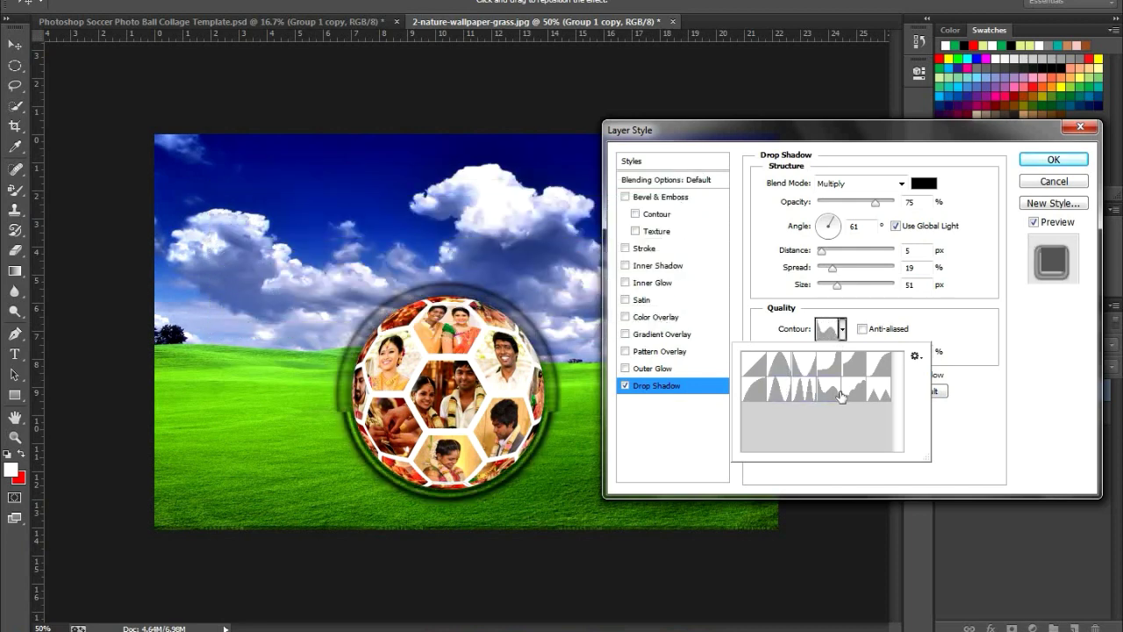
pyautogui.click(880, 394)
pyautogui.click(888, 371)
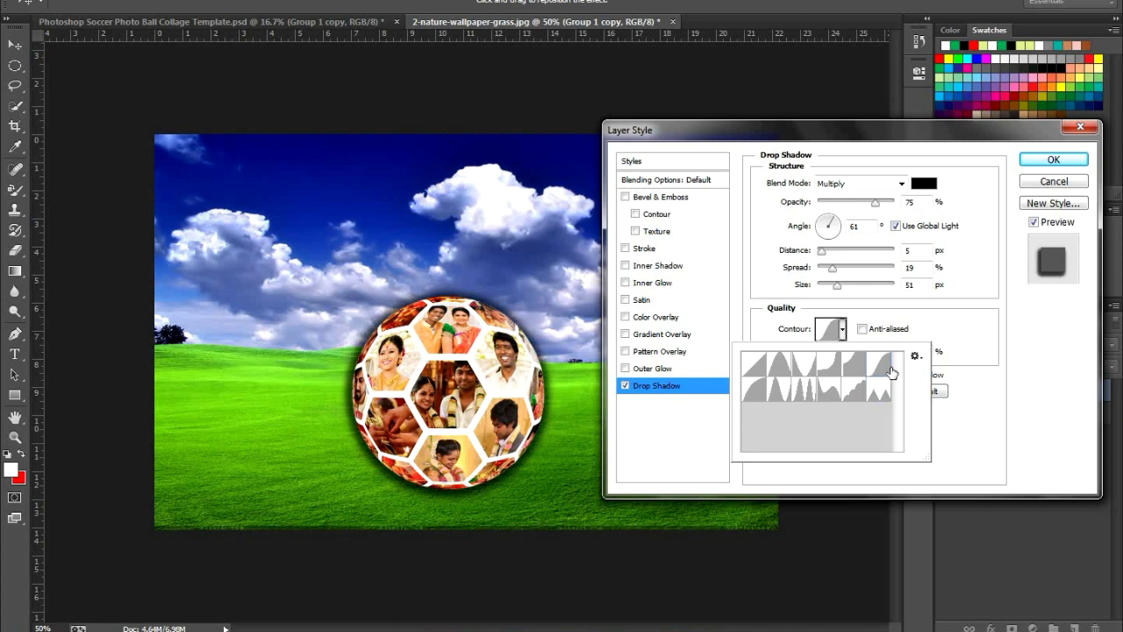
pyautogui.click(756, 369)
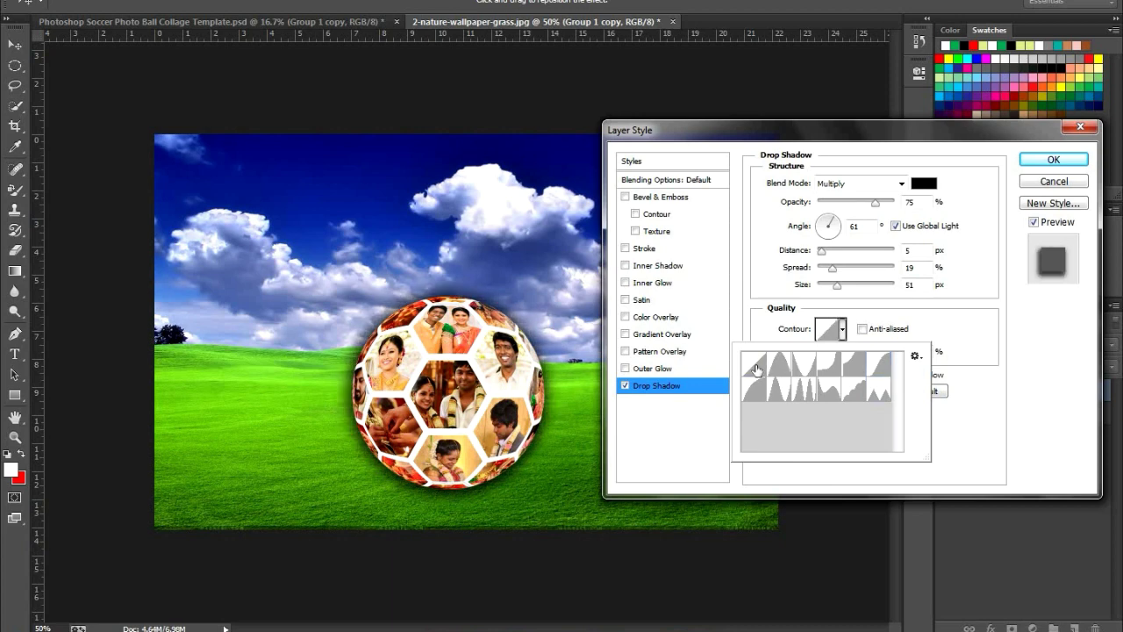
pyautogui.click(933, 329)
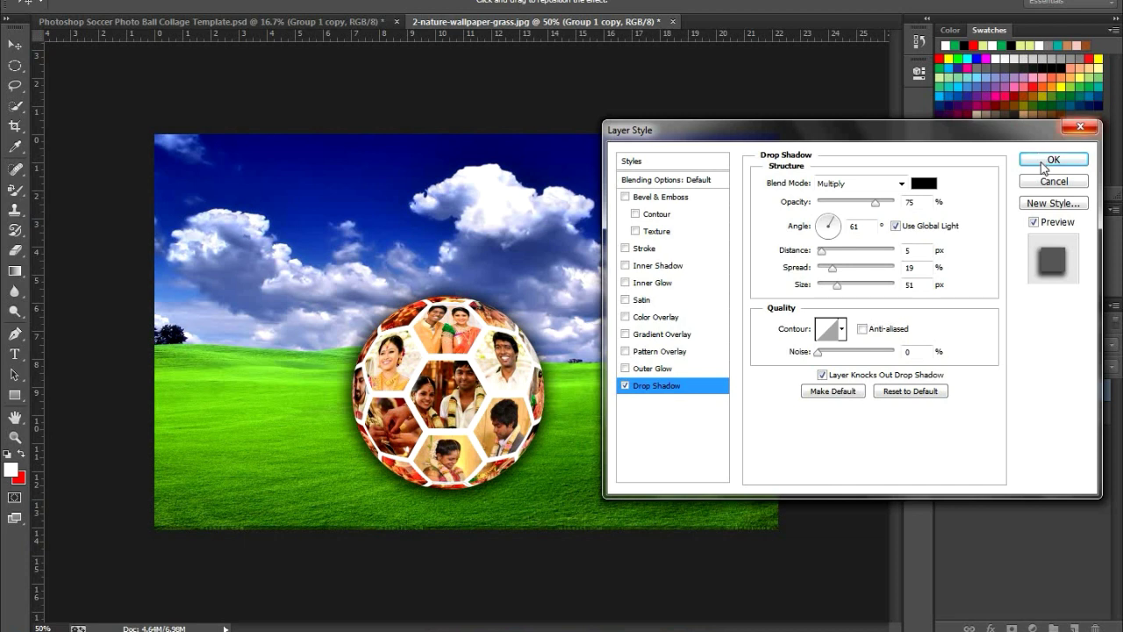
# - Leave Bevel & Emboss off and apply the Drop Shadow layer style to the ball
pyautogui.click(626, 198)
pyautogui.click(625, 198)
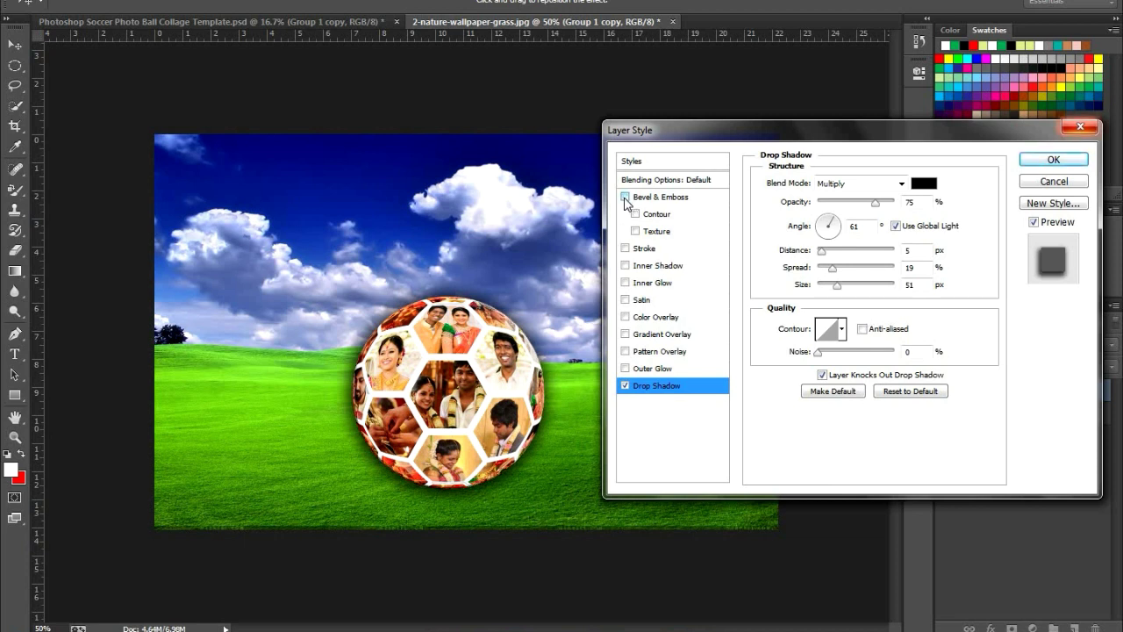
pyautogui.click(1048, 165)
pyautogui.click(488, 389)
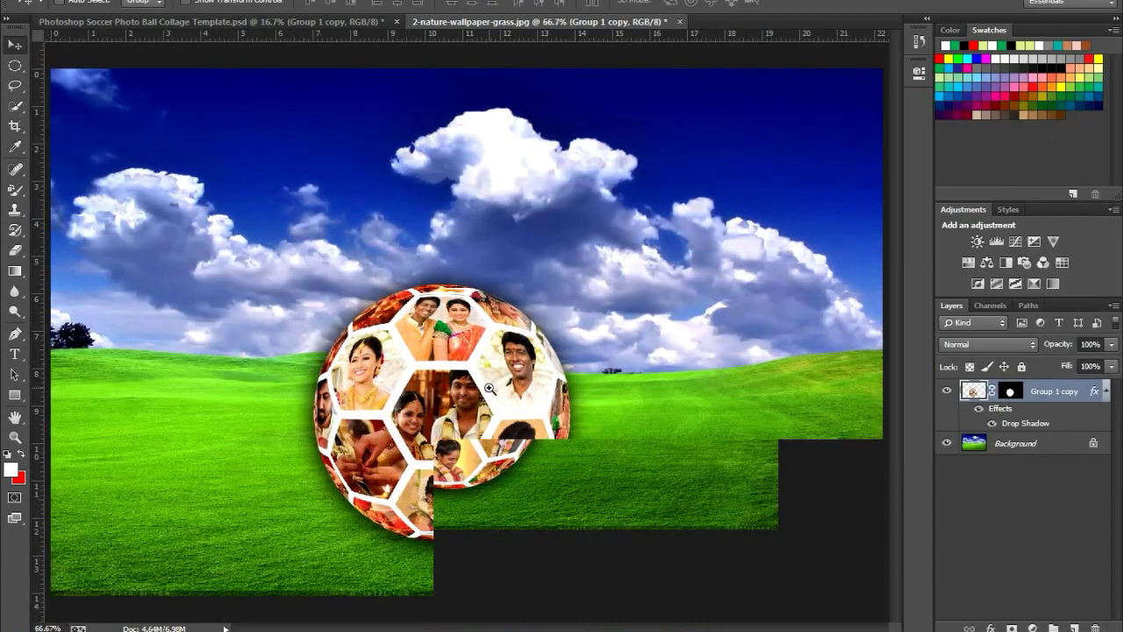